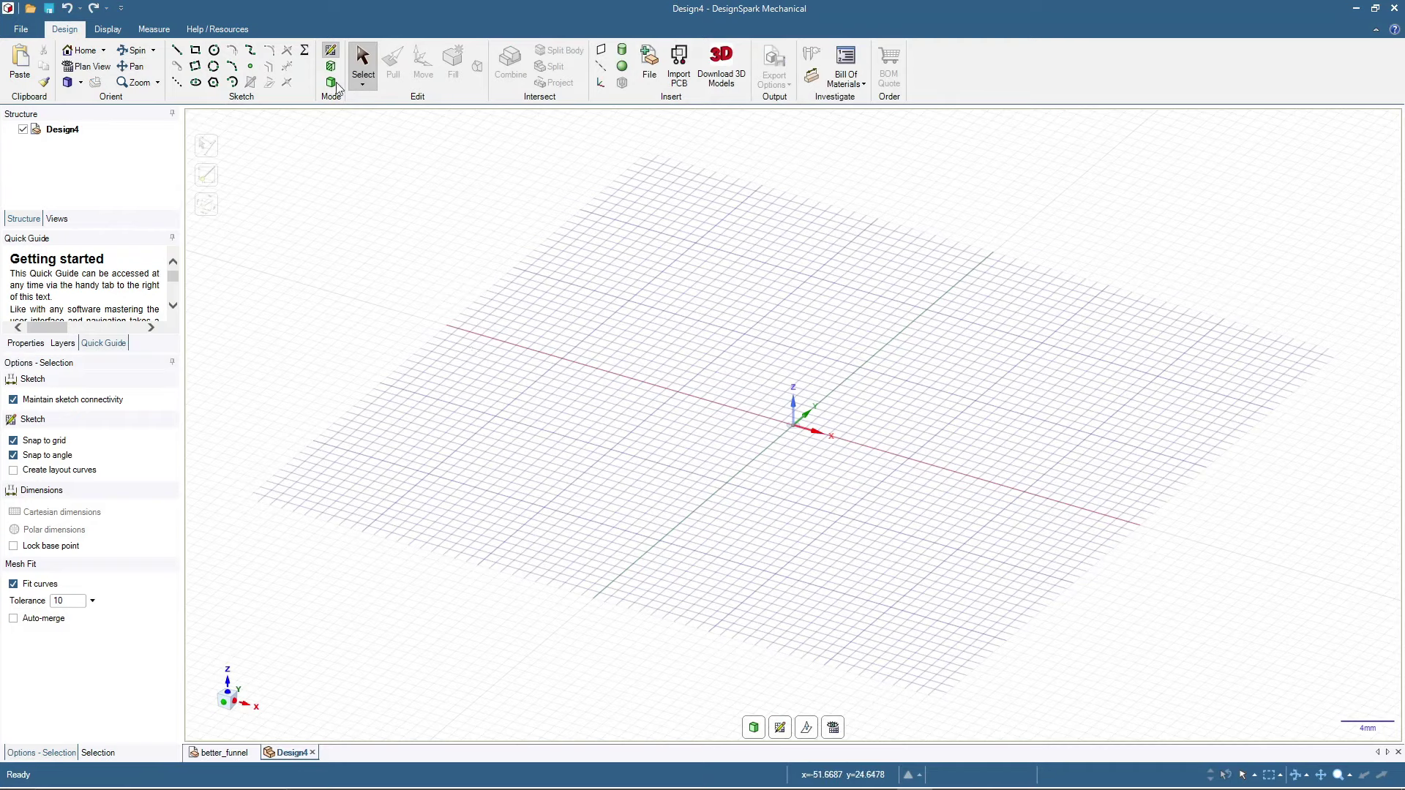
- Orient the view to the front and start a sketch on the vertical XZ plane
click(331, 82)
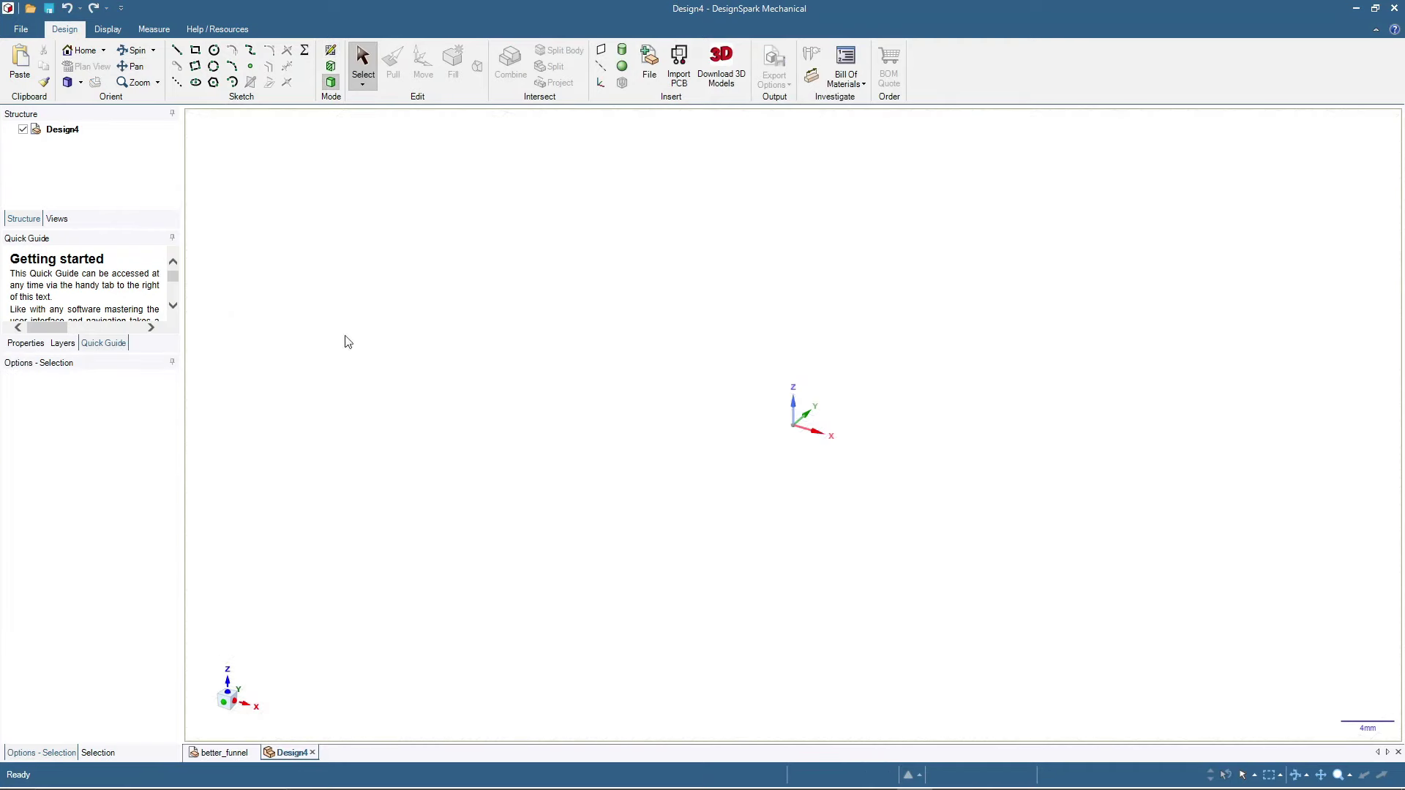
click(225, 706)
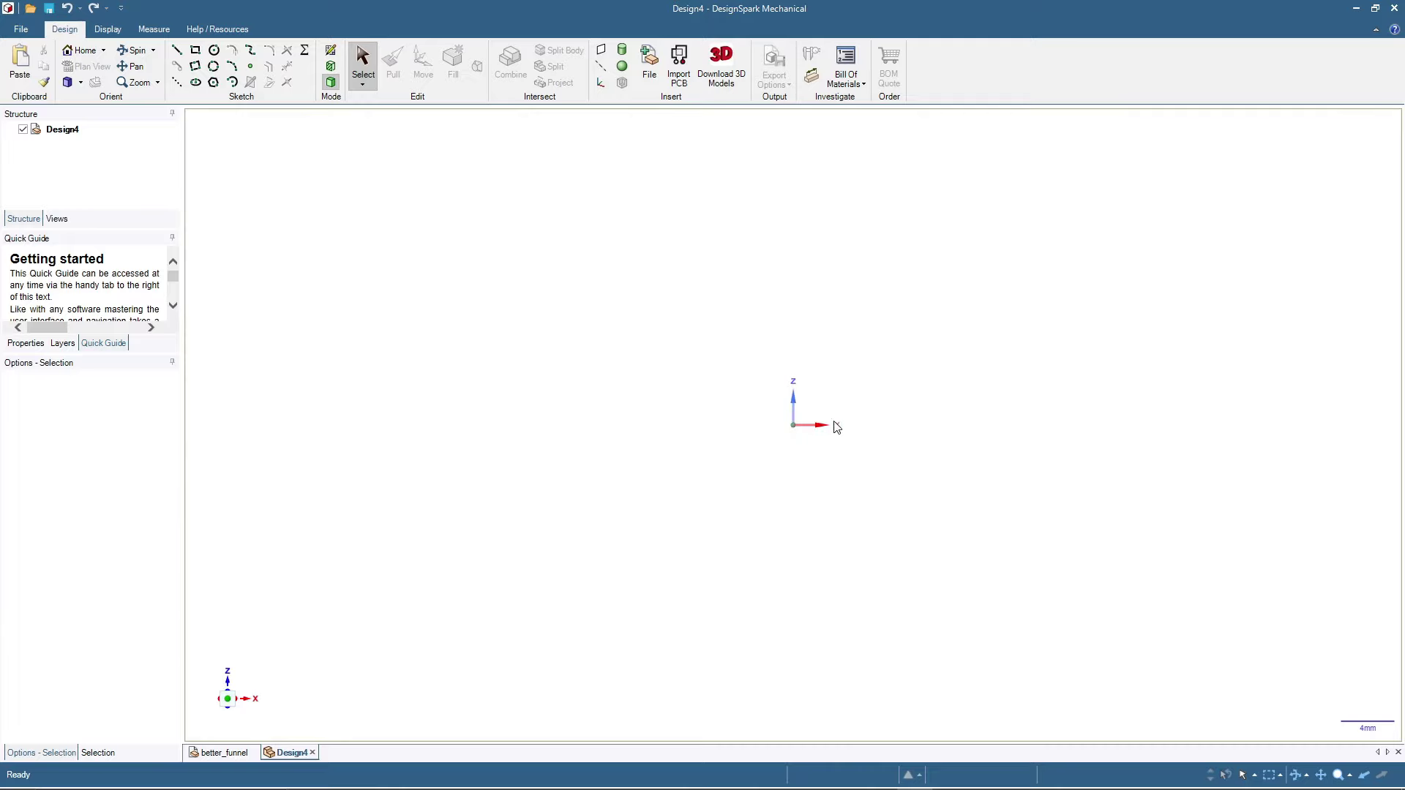
click(331, 53)
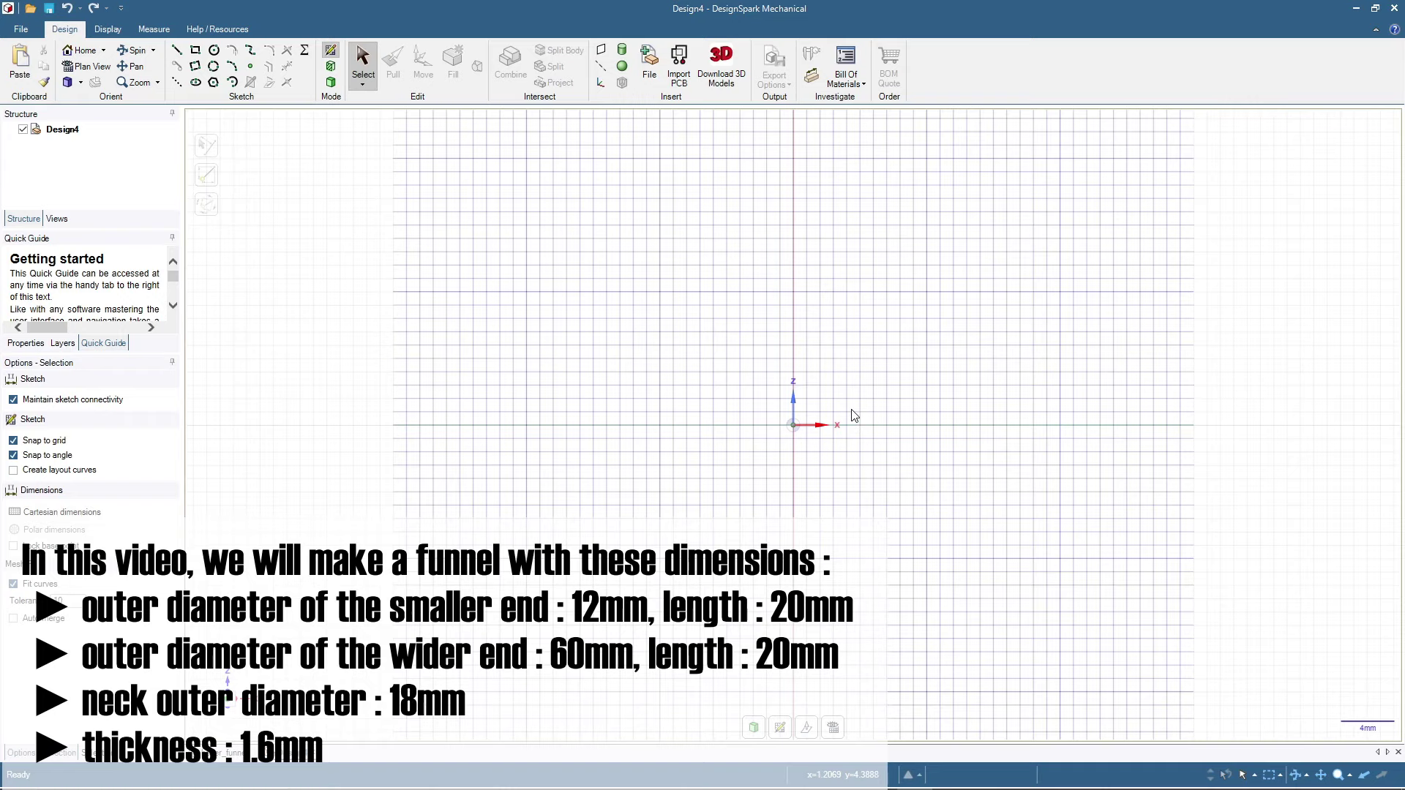
- Draw a 6 mm horizontal line starting on the Z axis, 20 mm below the origin
click(177, 51)
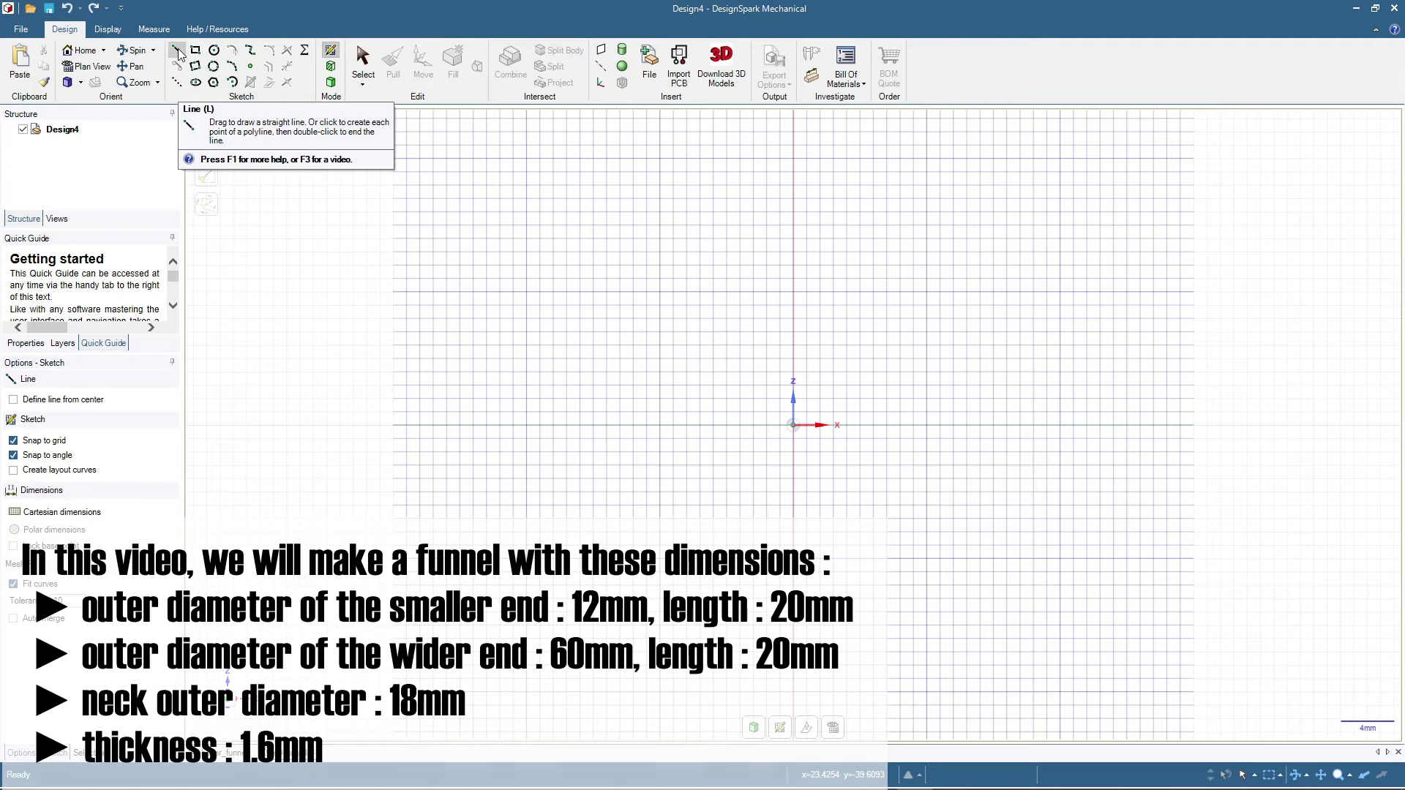
click(793, 426)
click(792, 692)
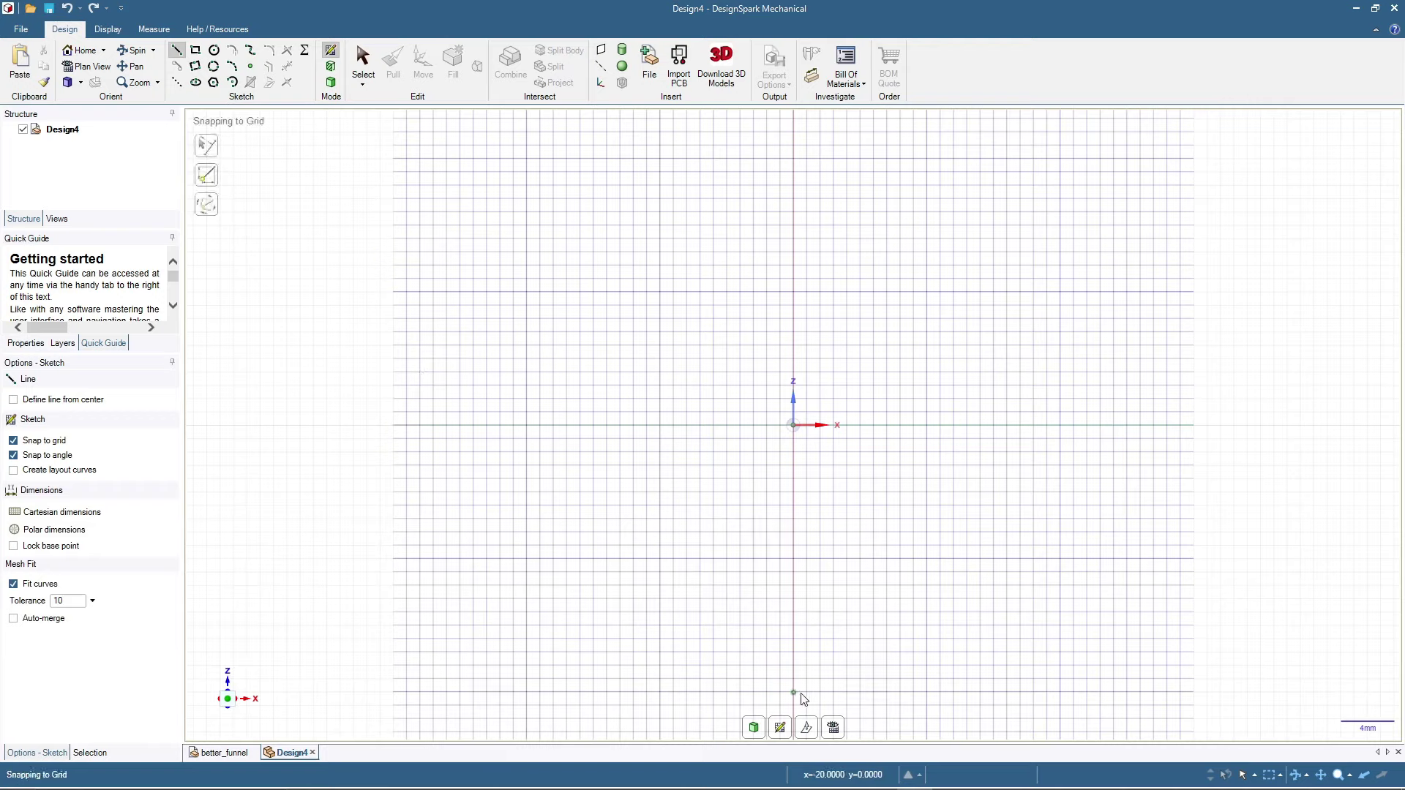
double_click(874, 692)
click(874, 692)
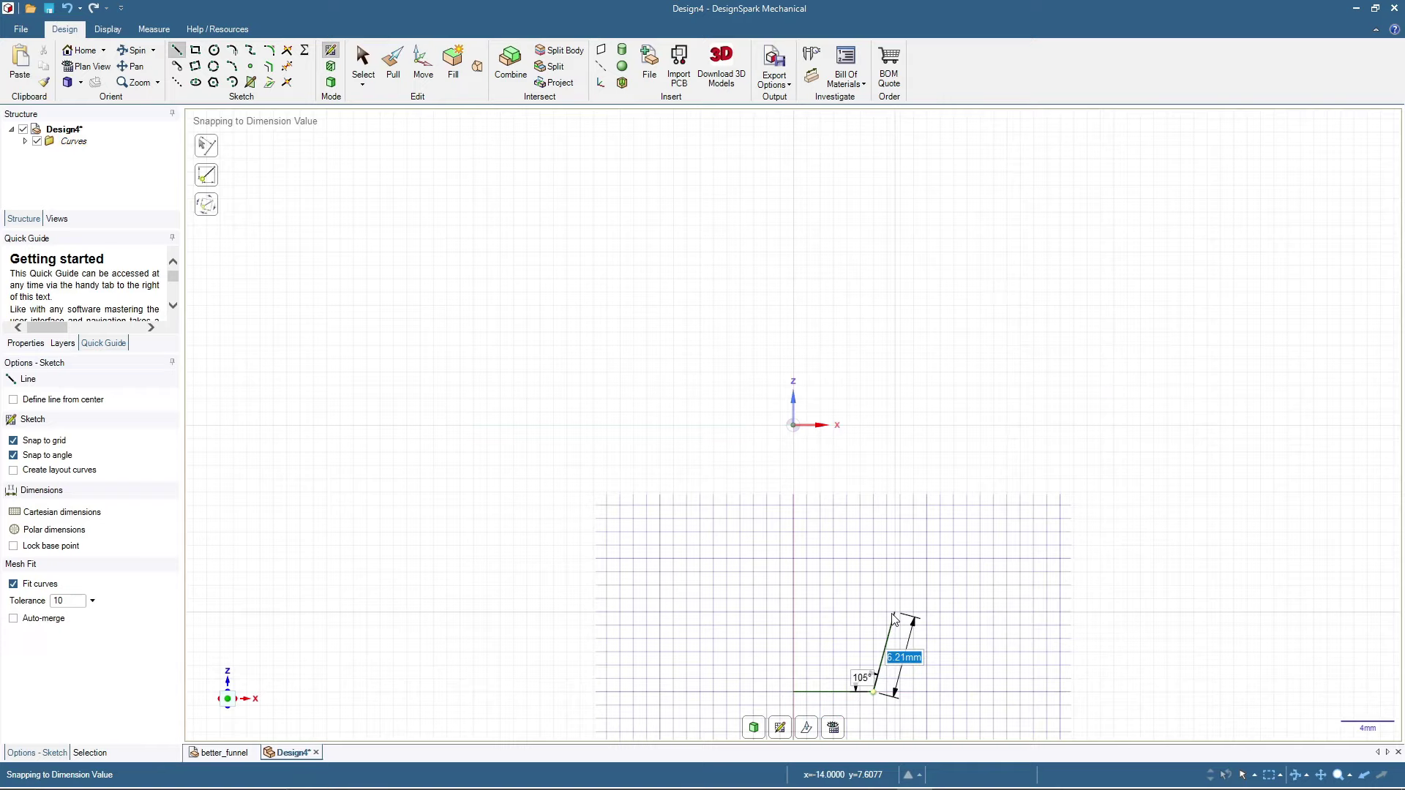
key(Escape)
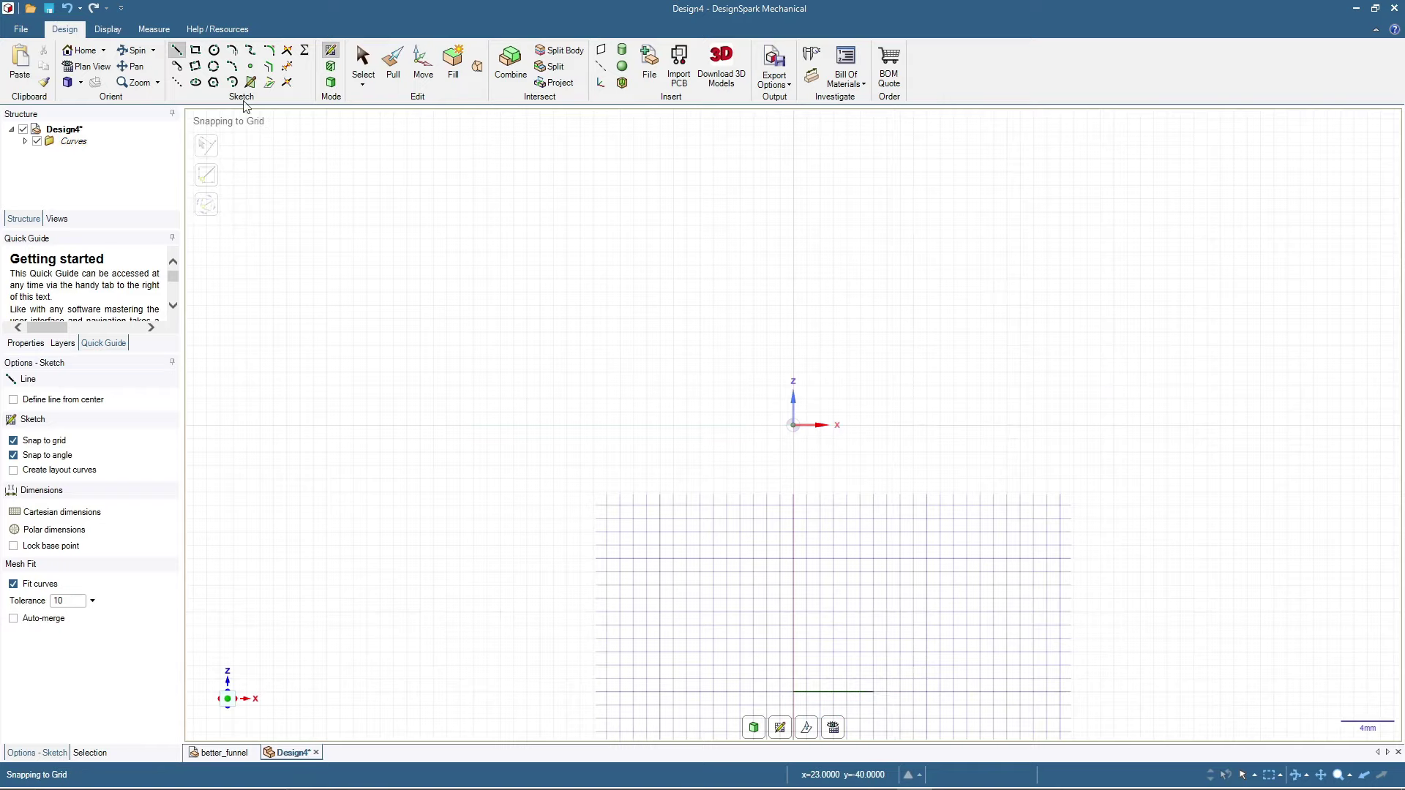
- Close the spout profile with a 20 mm vertical line up to the origin, a 9 mm line along X and a slanted outer side
click(793, 692)
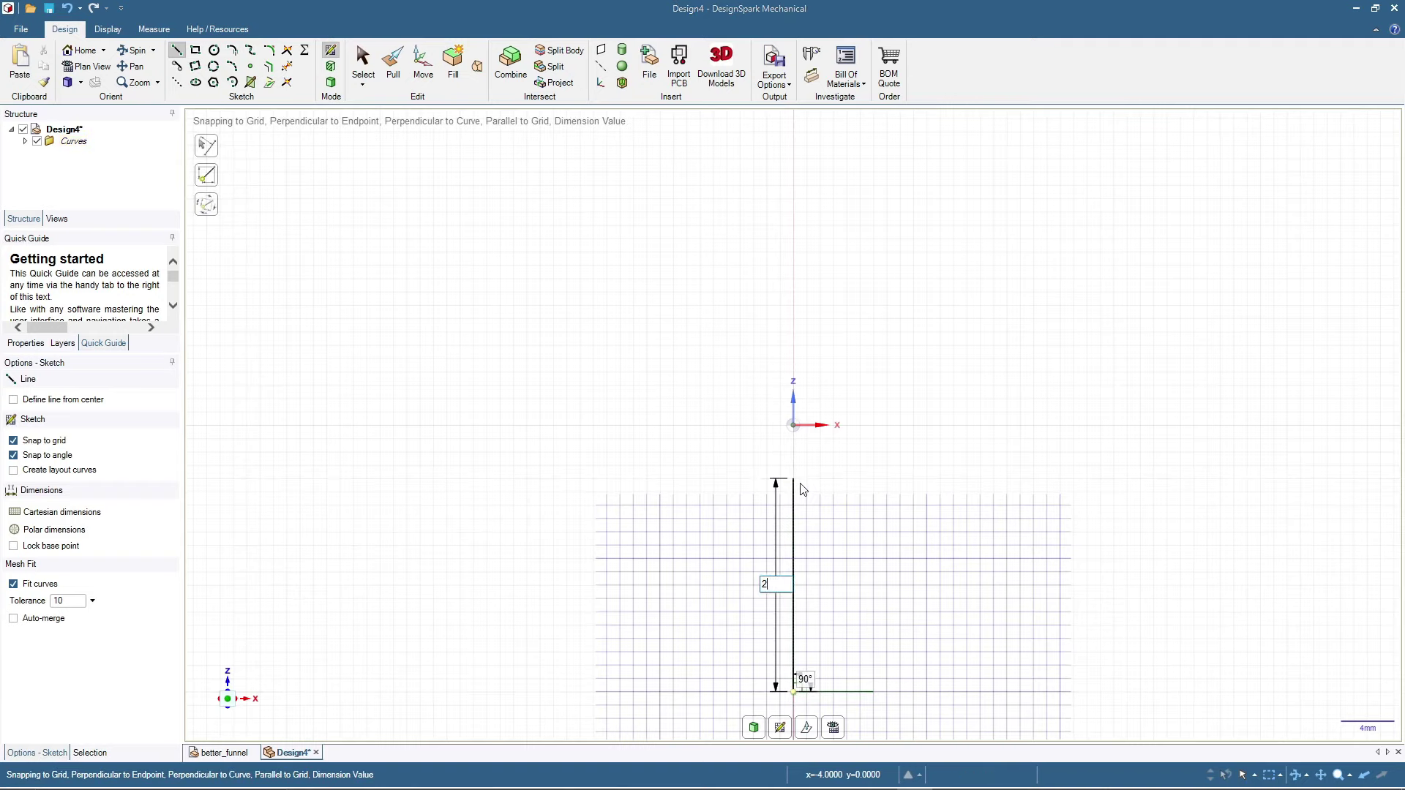
click(793, 425)
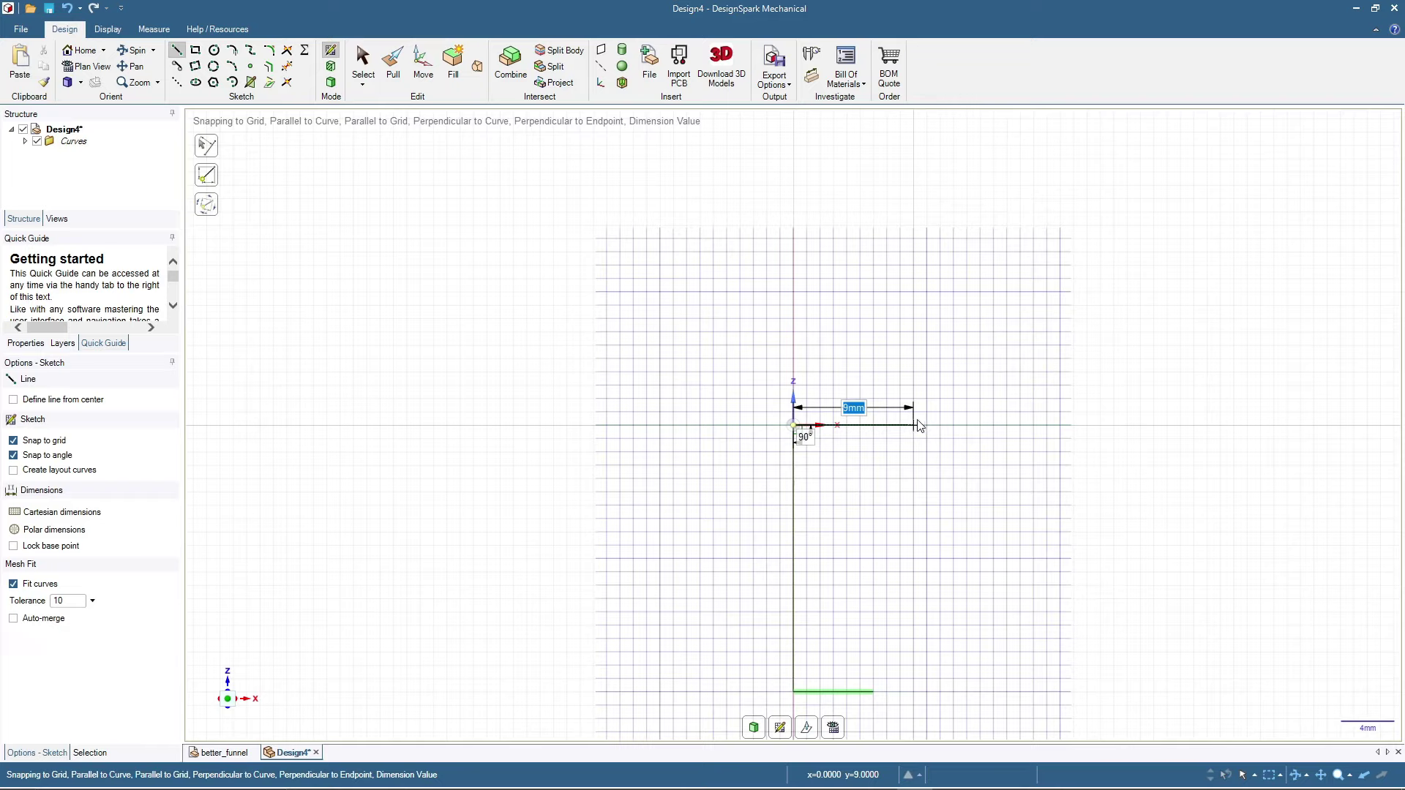
click(914, 426)
click(913, 426)
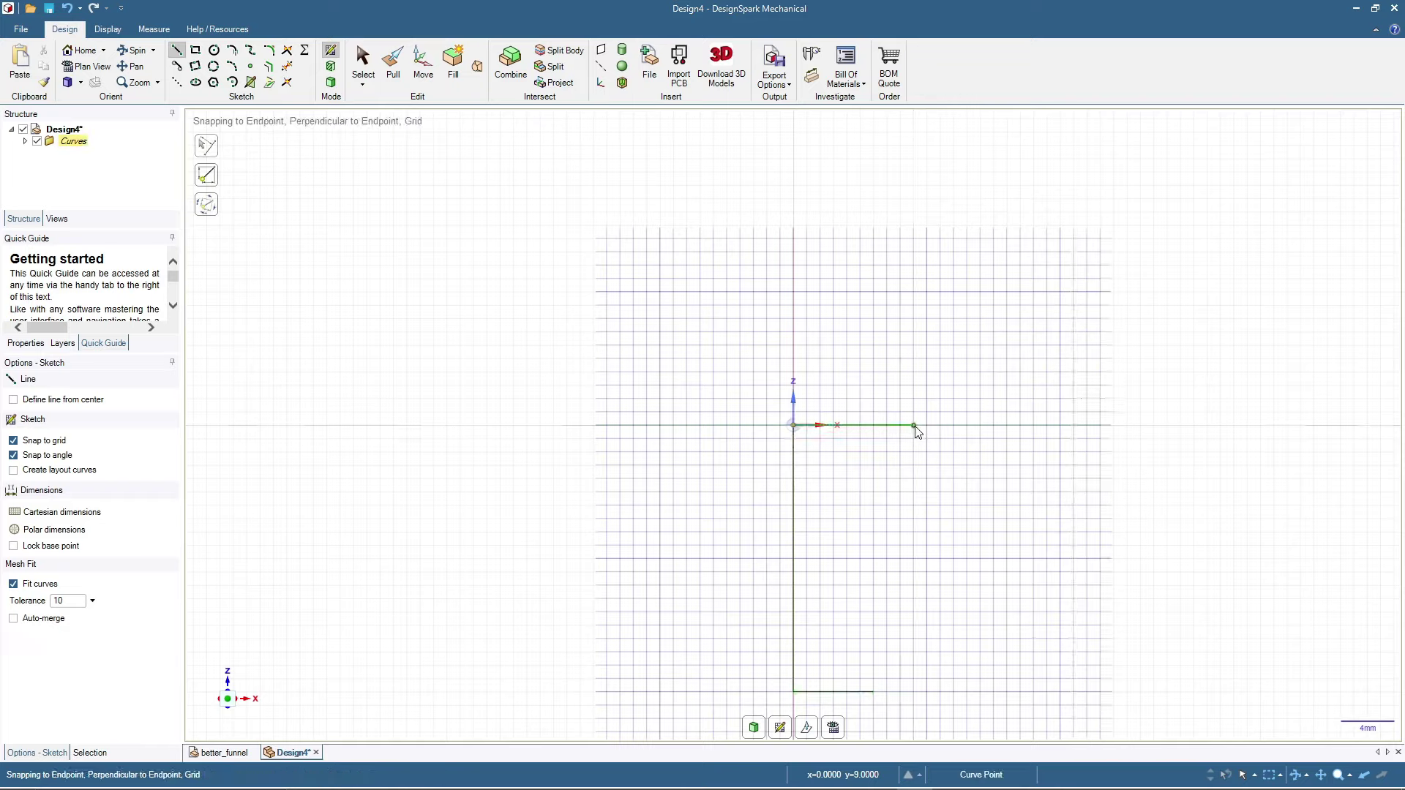
click(913, 426)
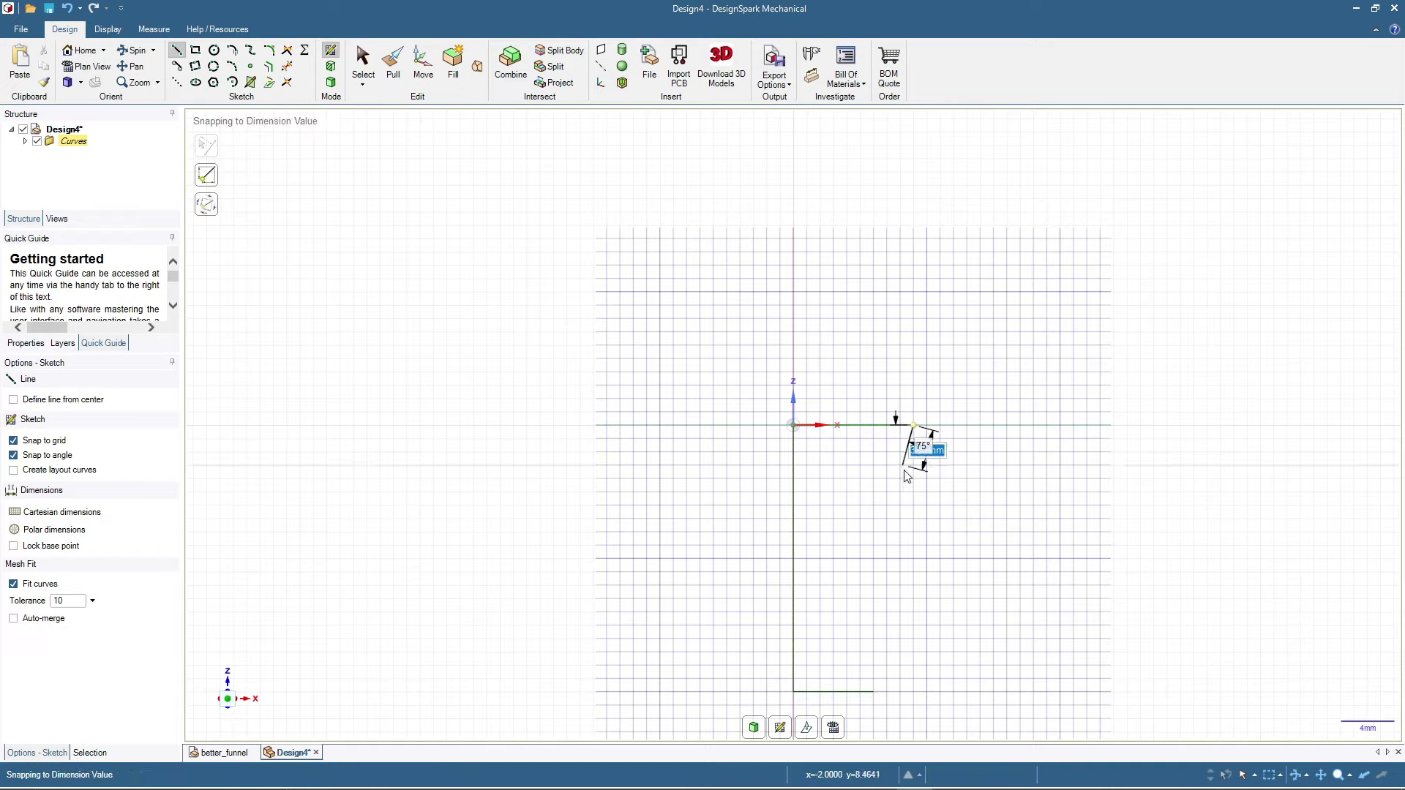
click(874, 693)
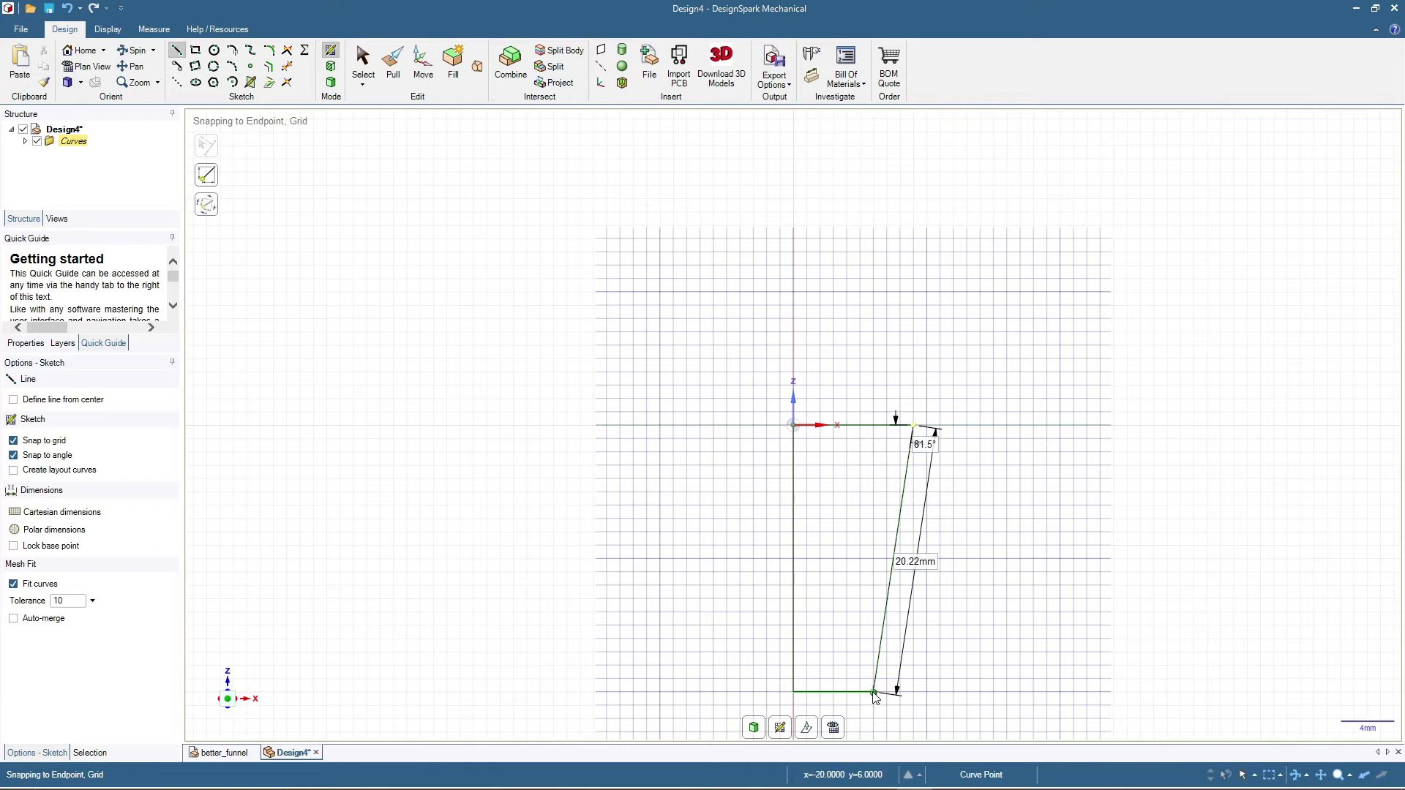
- Draw a 20 mm vertical line up from the origin, continued by a 30 mm horizontal line along the funnel's wide end
click(913, 427)
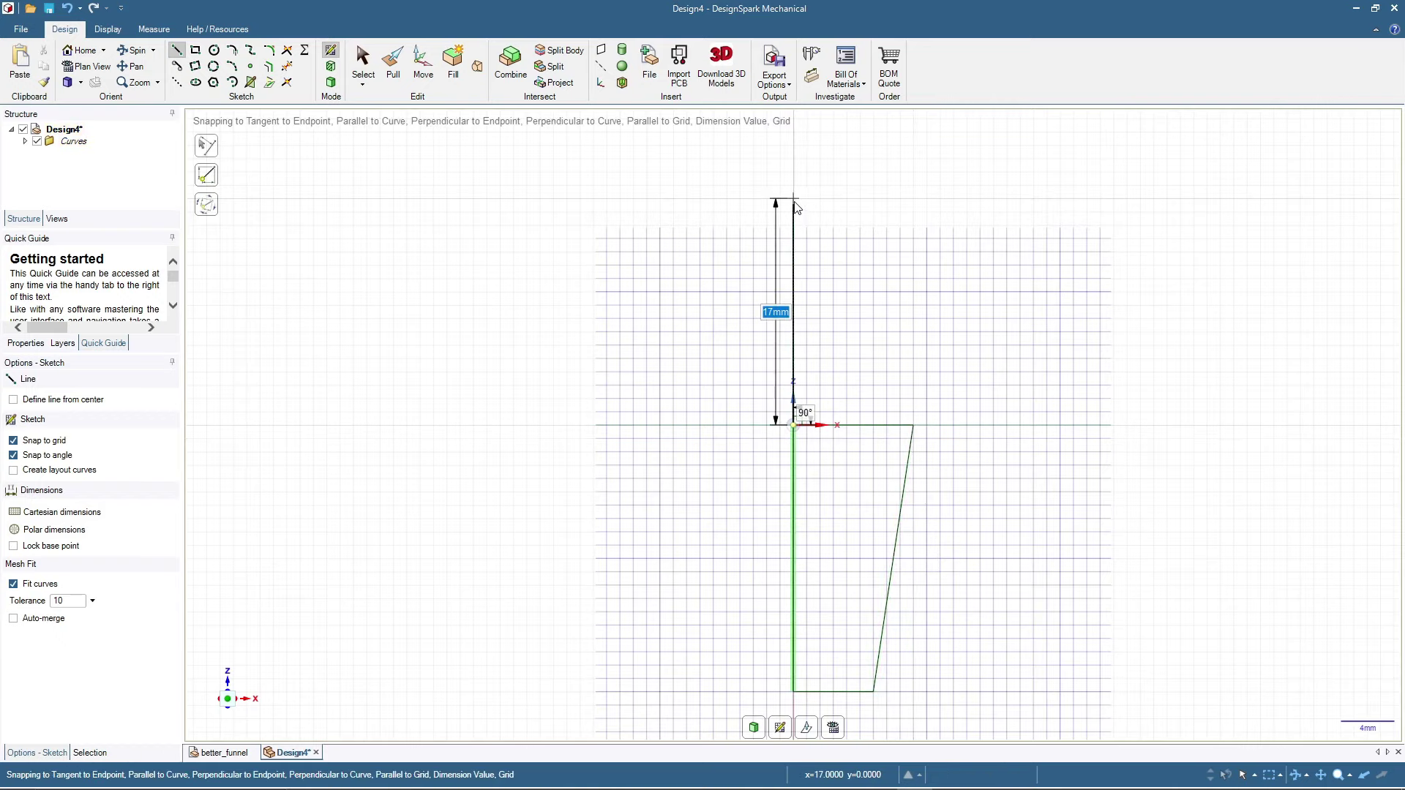
text(20)
key(Return)
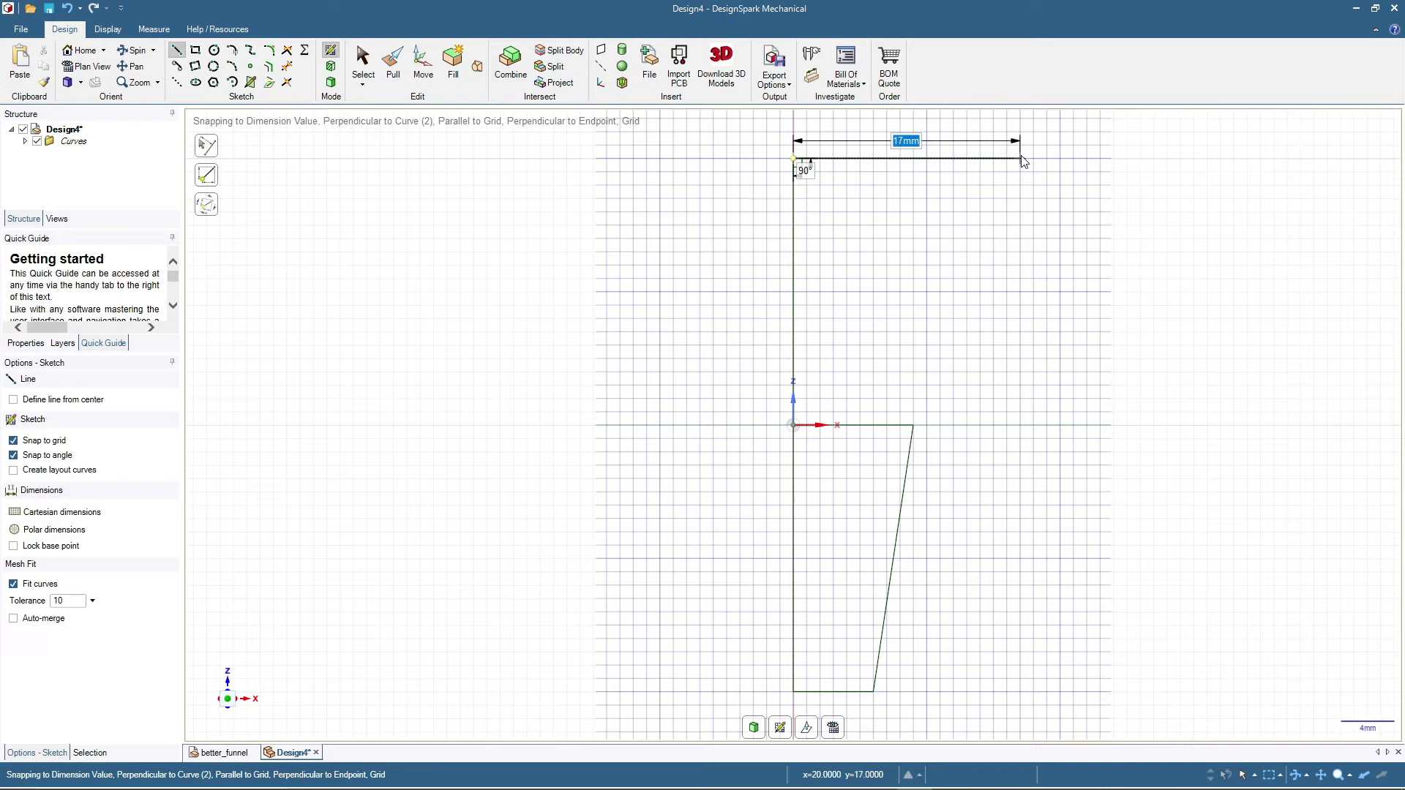
text(30)
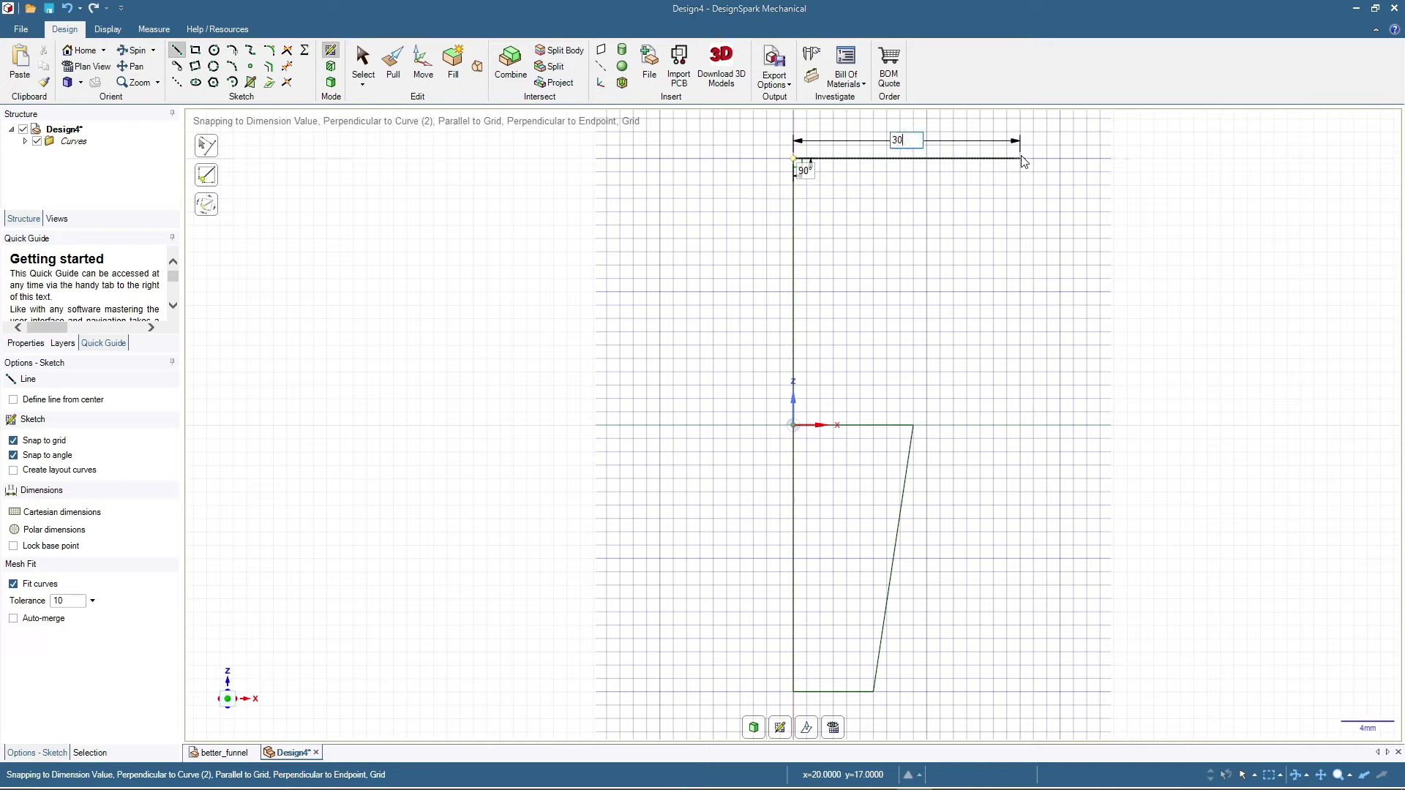
key(Return)
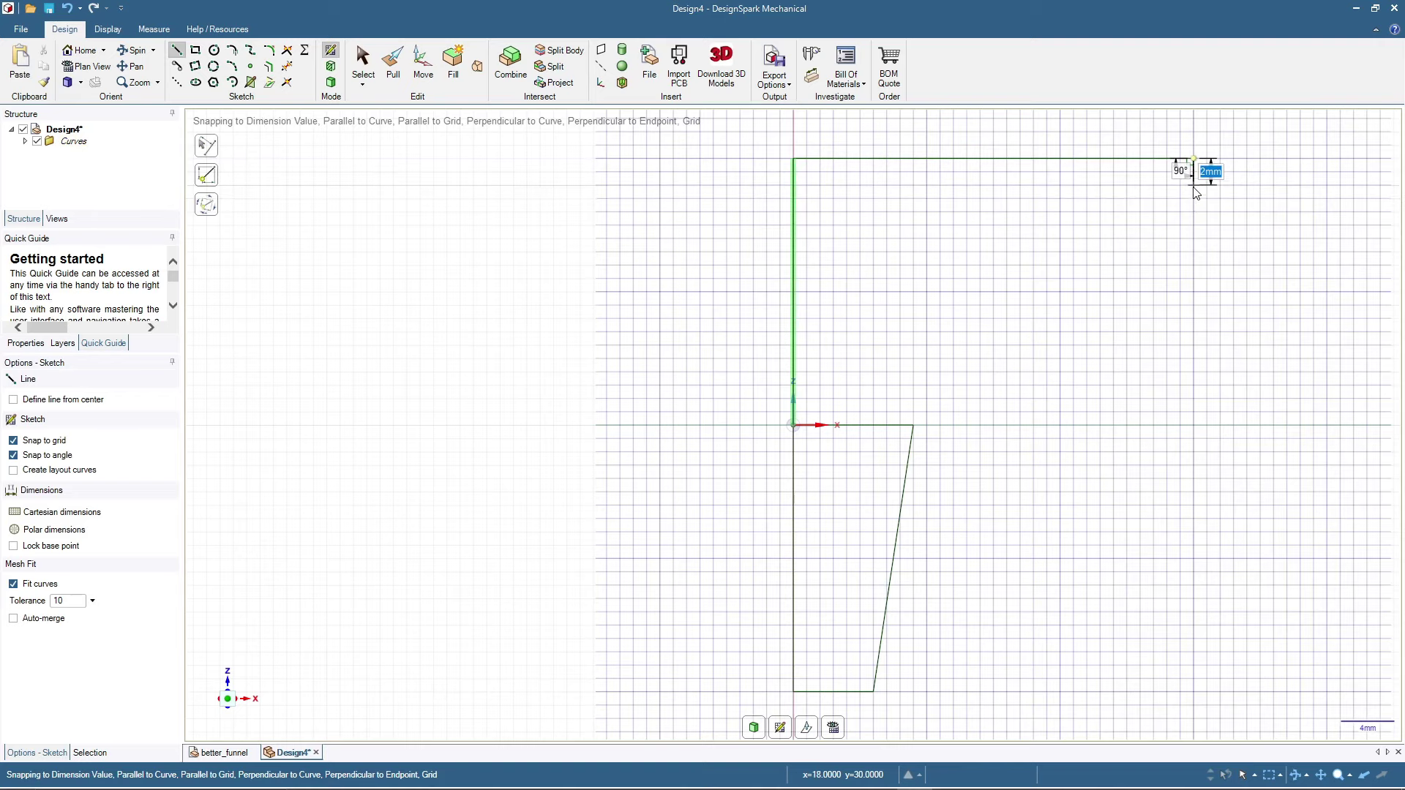
- Draw a 2 mm line down from the wide end's outer corner and a slanted line from there to the neck point
click(1195, 192)
key(Escape)
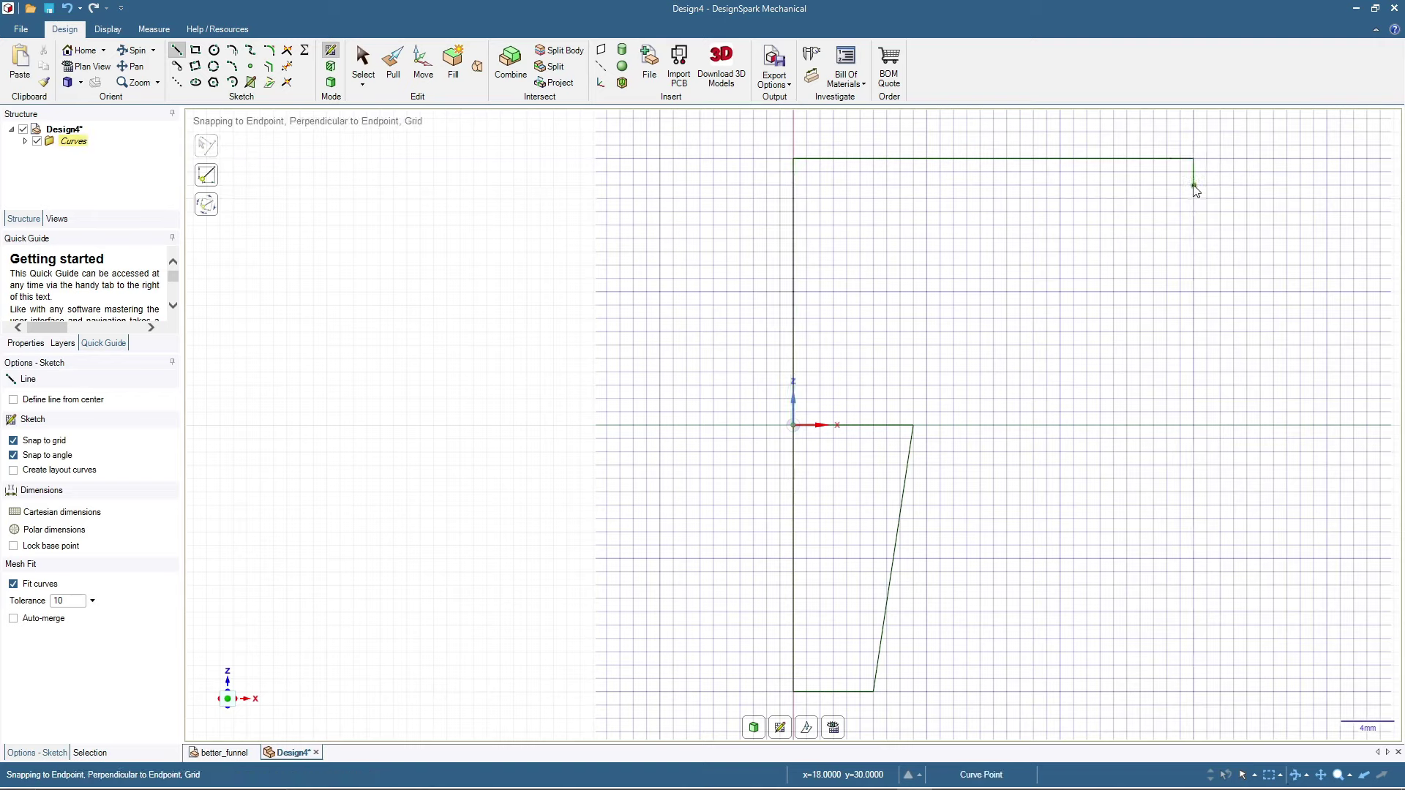
click(1195, 191)
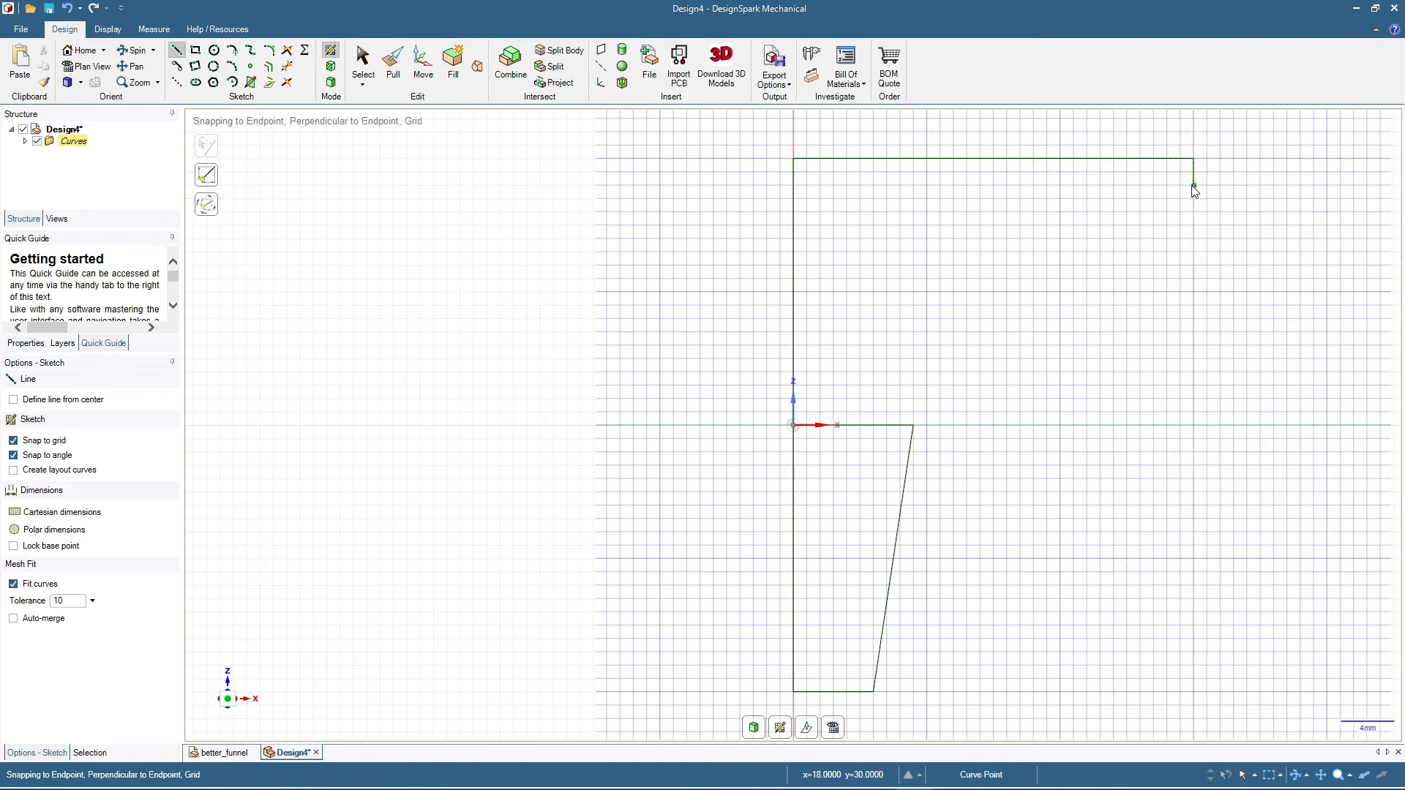
click(914, 426)
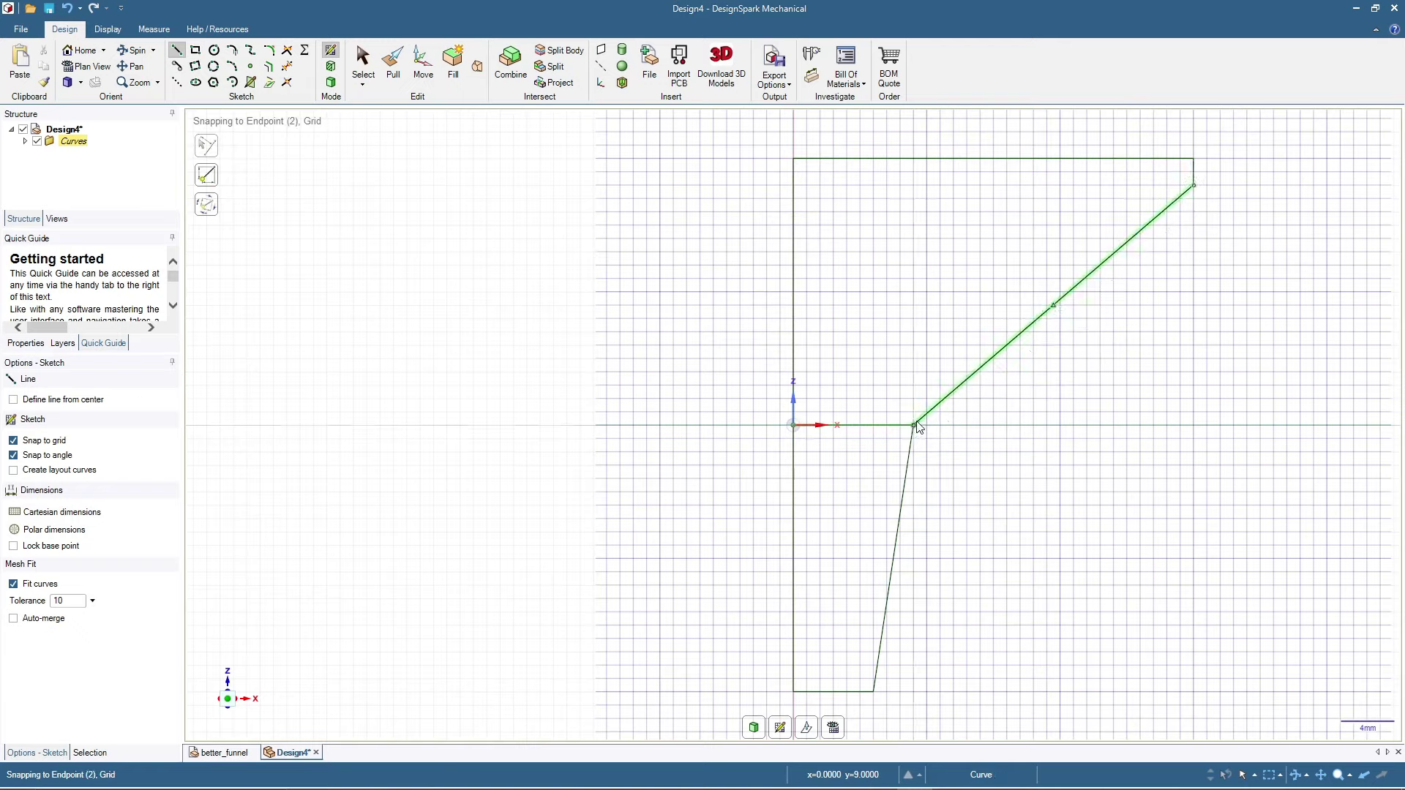
click(916, 426)
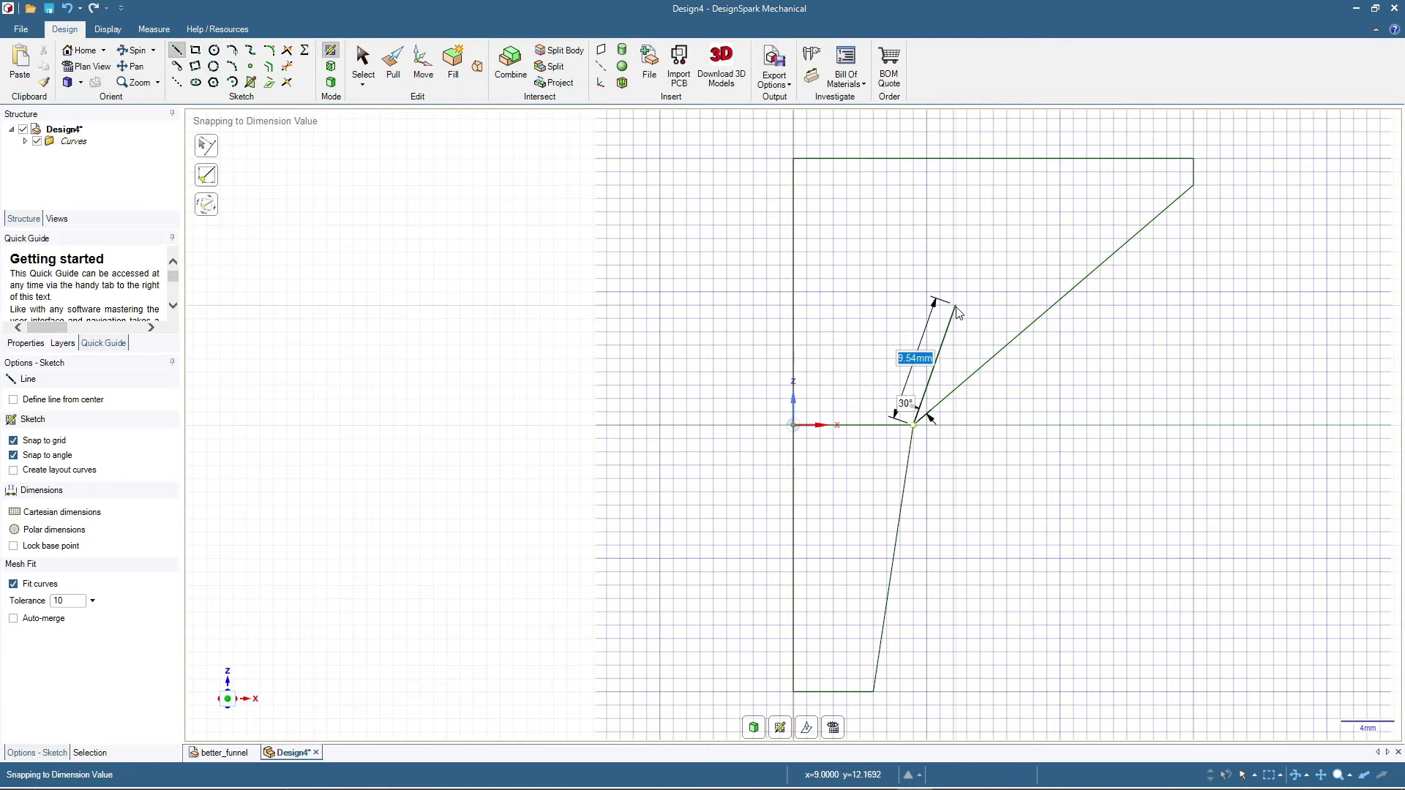
key(Escape)
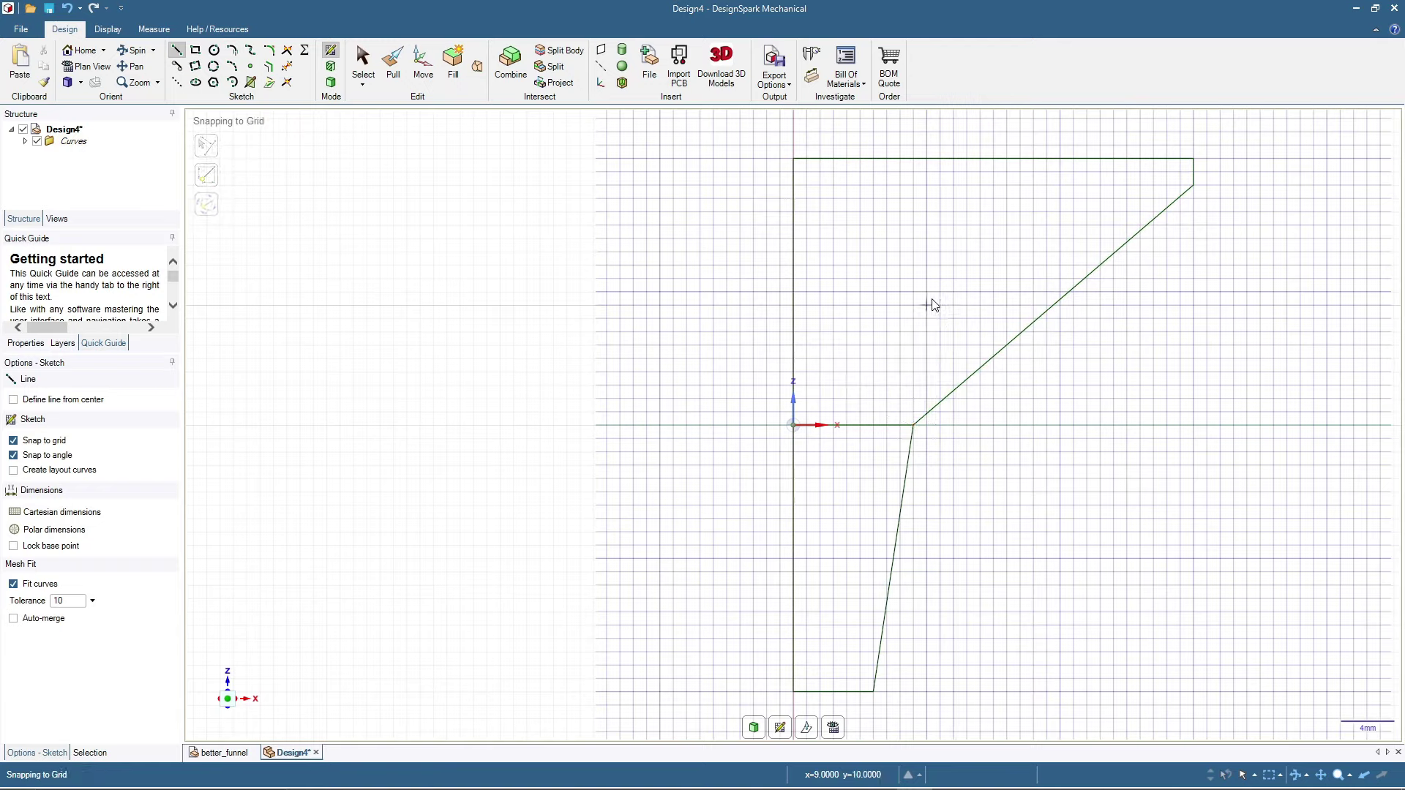
key(Escape)
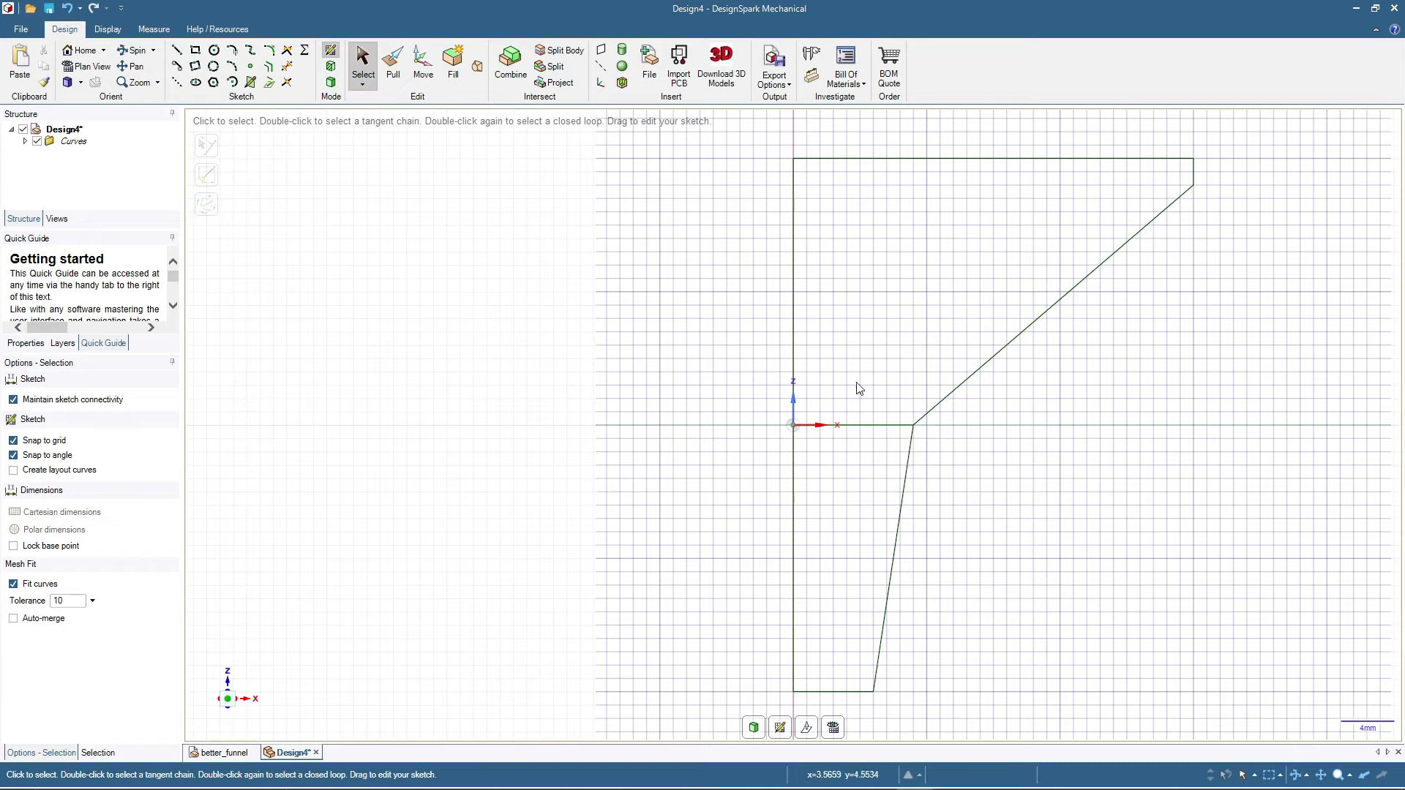
- Delete the 9 mm horizontal line between the origin and the neck point
click(870, 425)
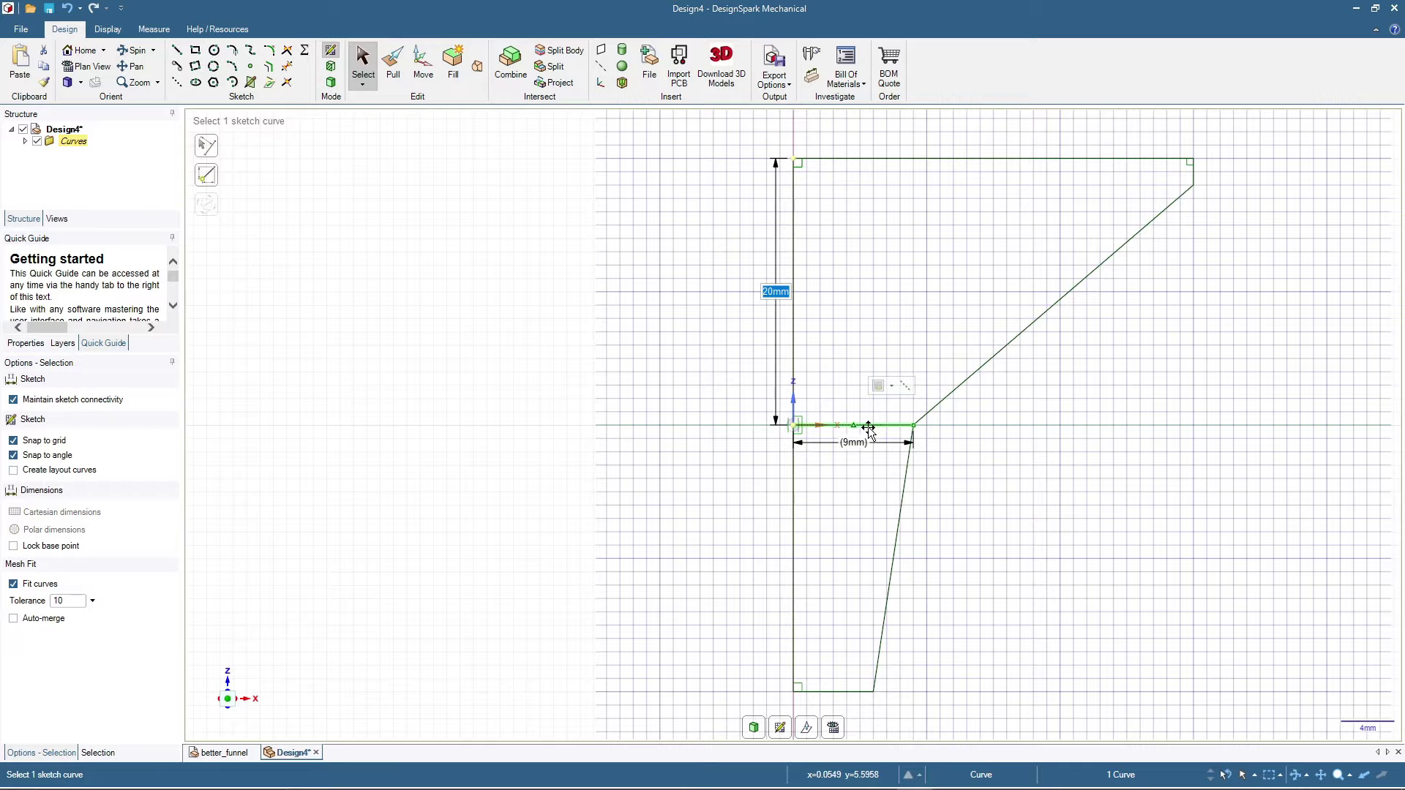
key(Delete)
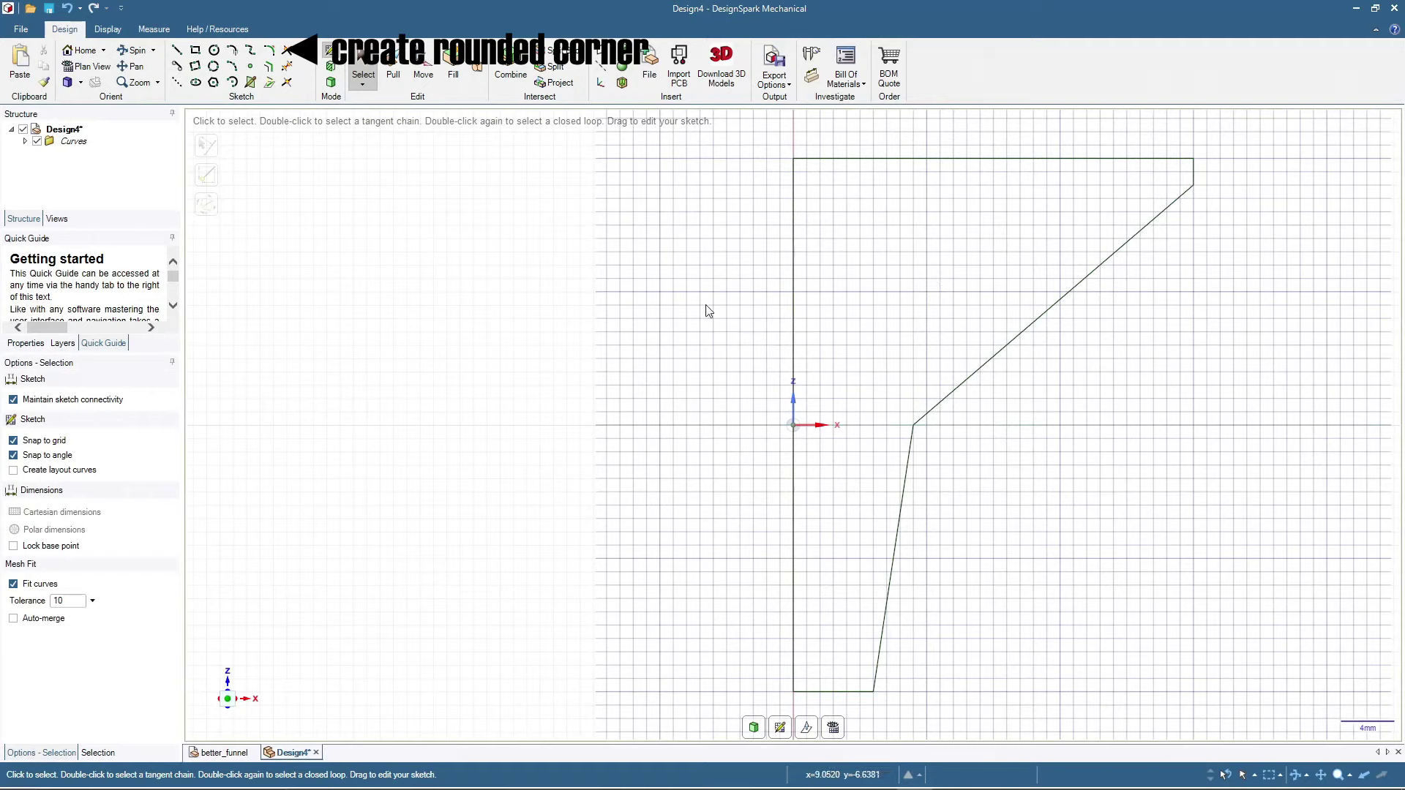
- Round the neck corner between the two slanted outer lines with a 10 mm diameter
click(271, 53)
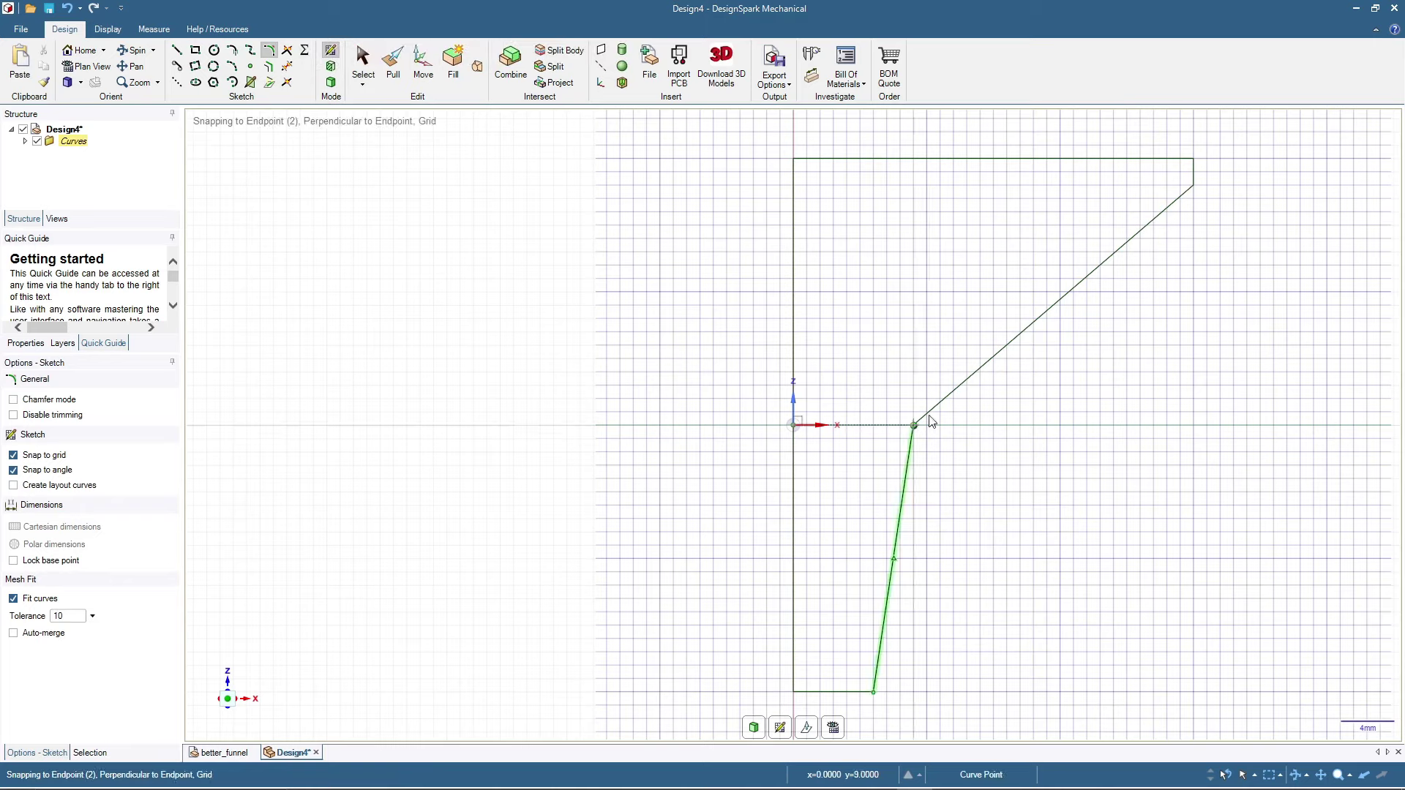
click(952, 400)
click(907, 466)
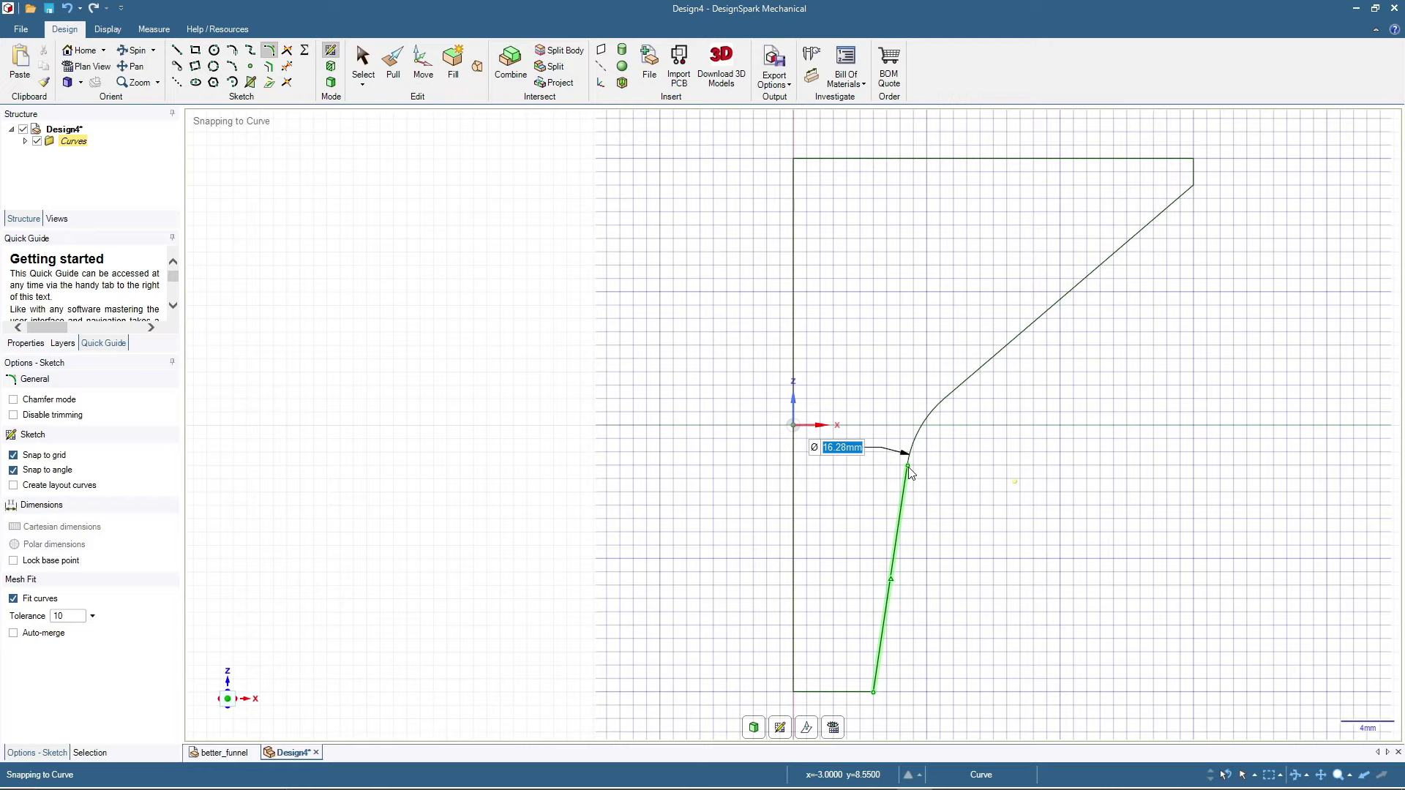
text(10)
key(Return)
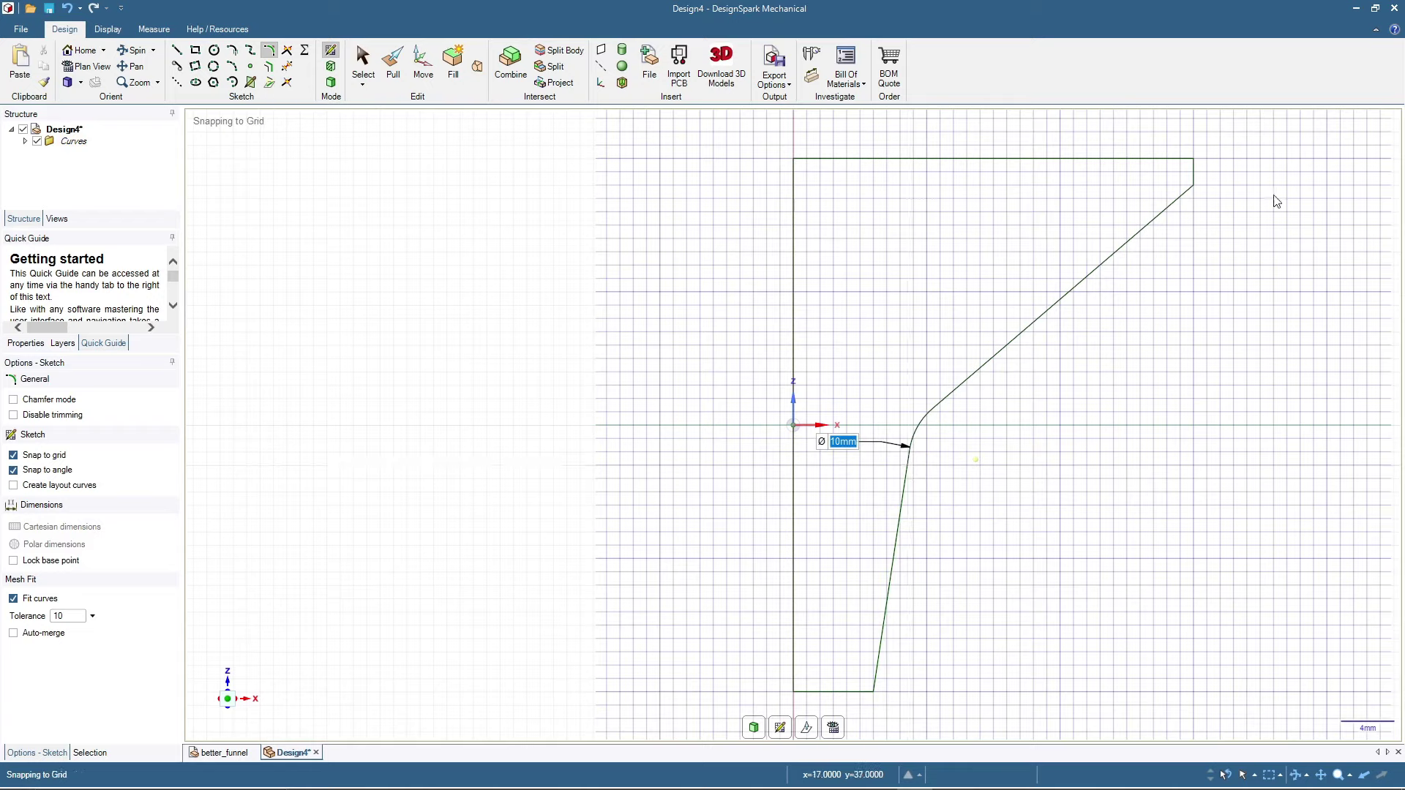
- Round the corner between the short rim line and the upper slanted line with a 2 mm diameter
click(1192, 179)
click(1178, 196)
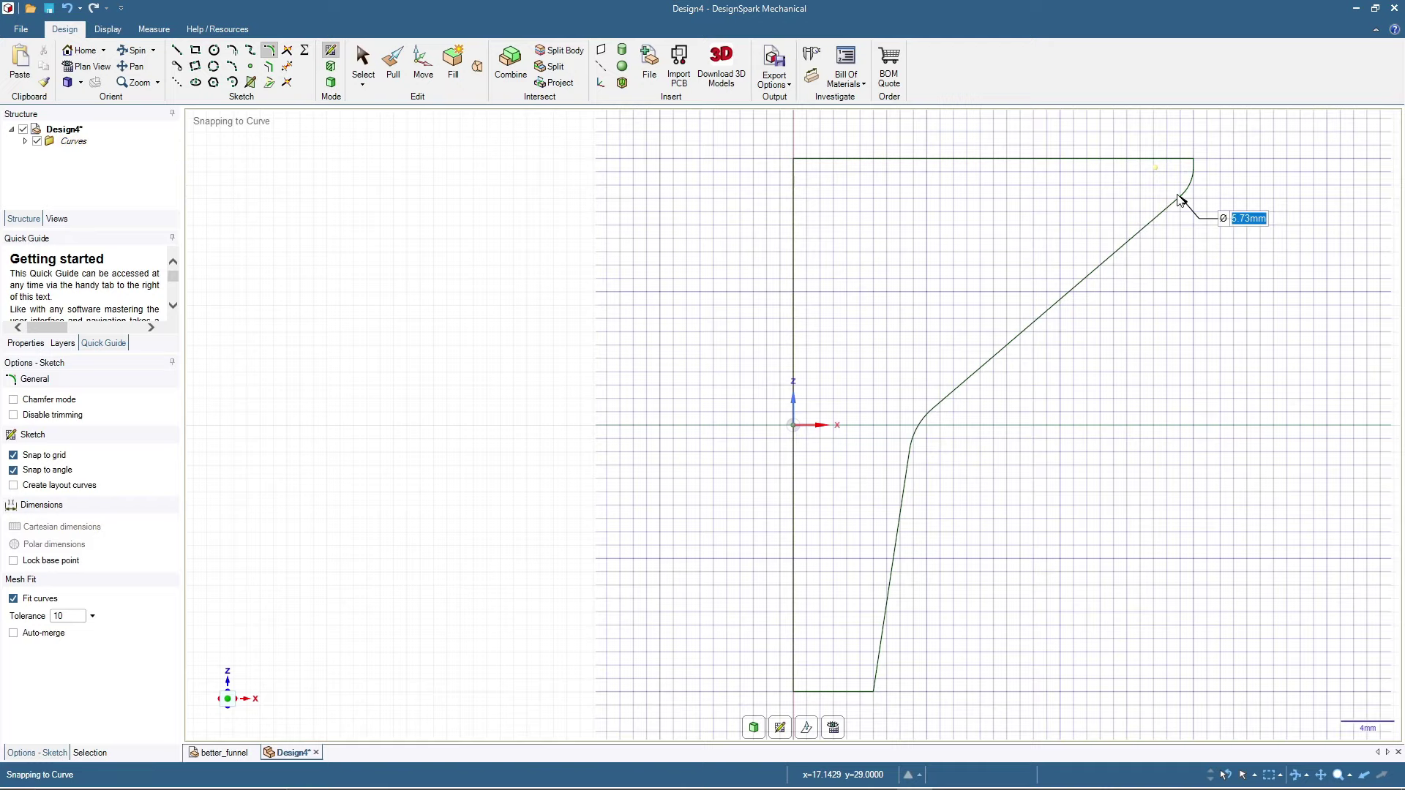
text(2)
key(Return)
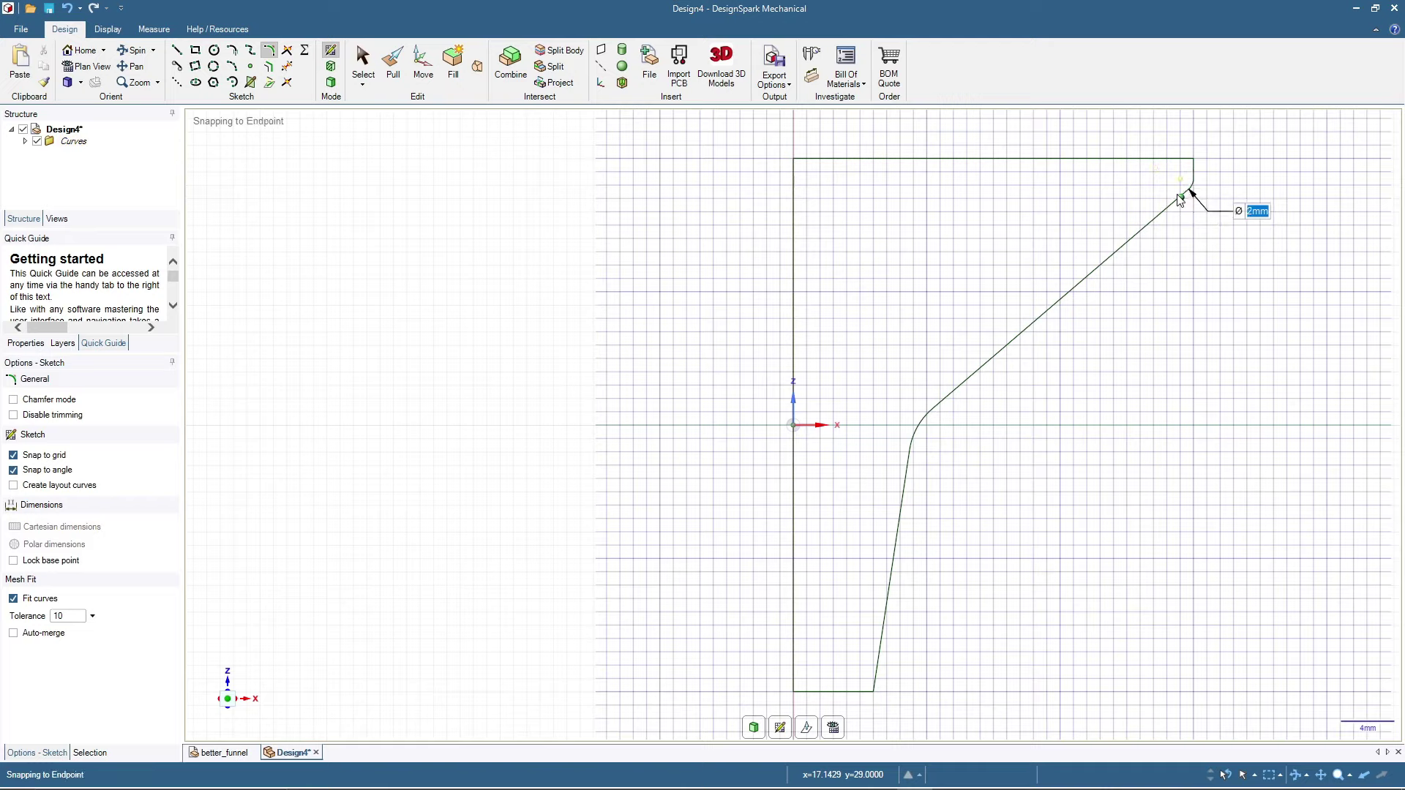
- Offset the five connected outer curves, from the rim down to the spout end, inward by 1.6 mm for the wall thickness
click(366, 58)
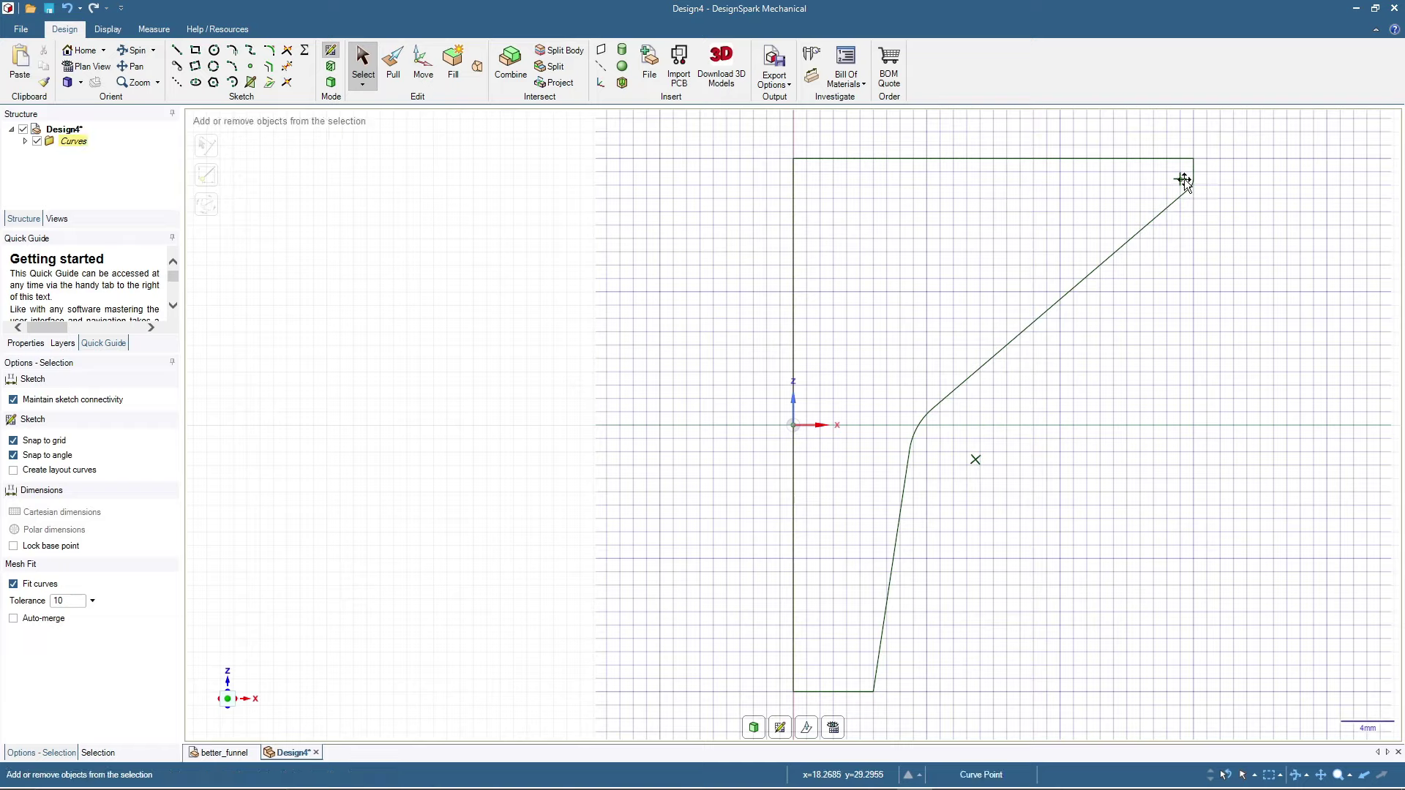
click(1194, 170)
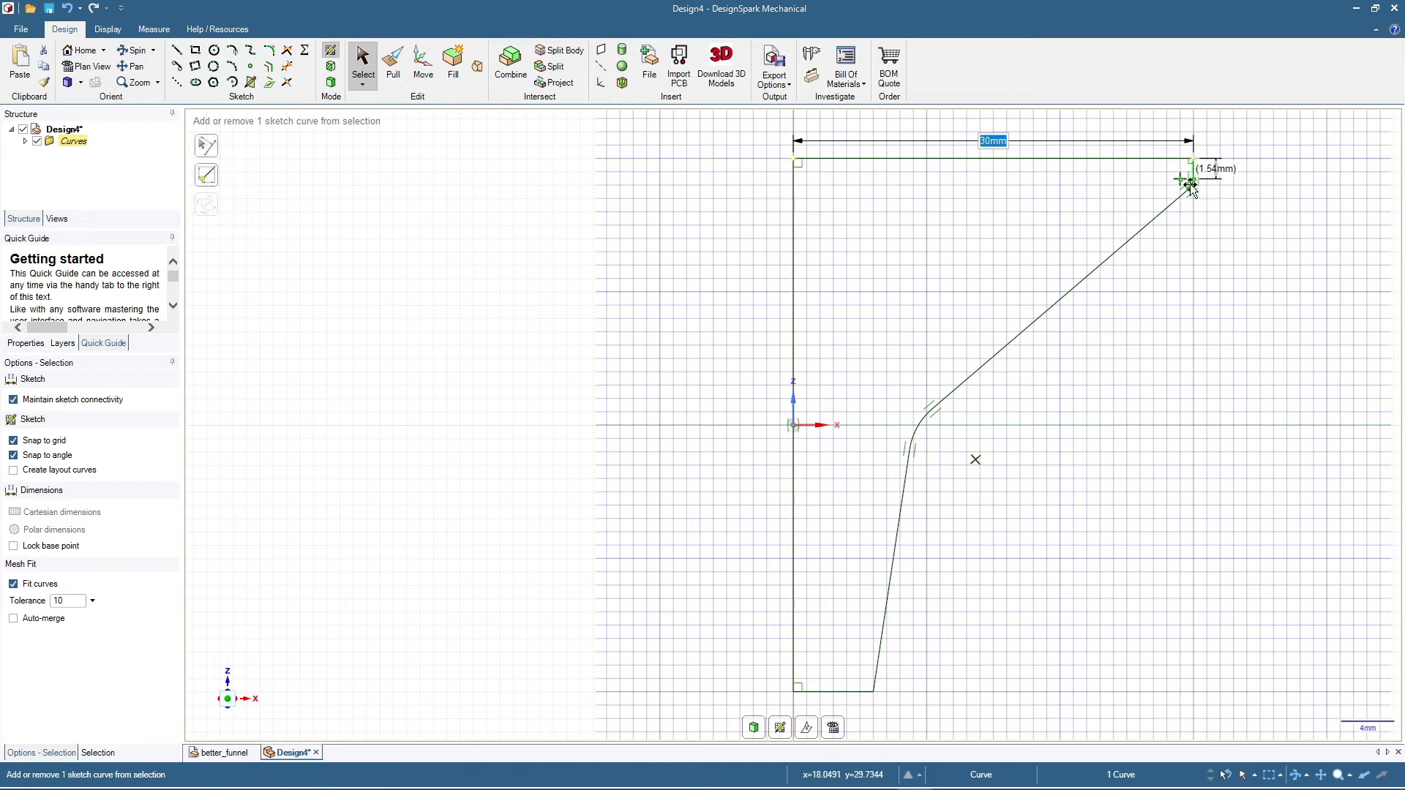
ctrl+click(1162, 212)
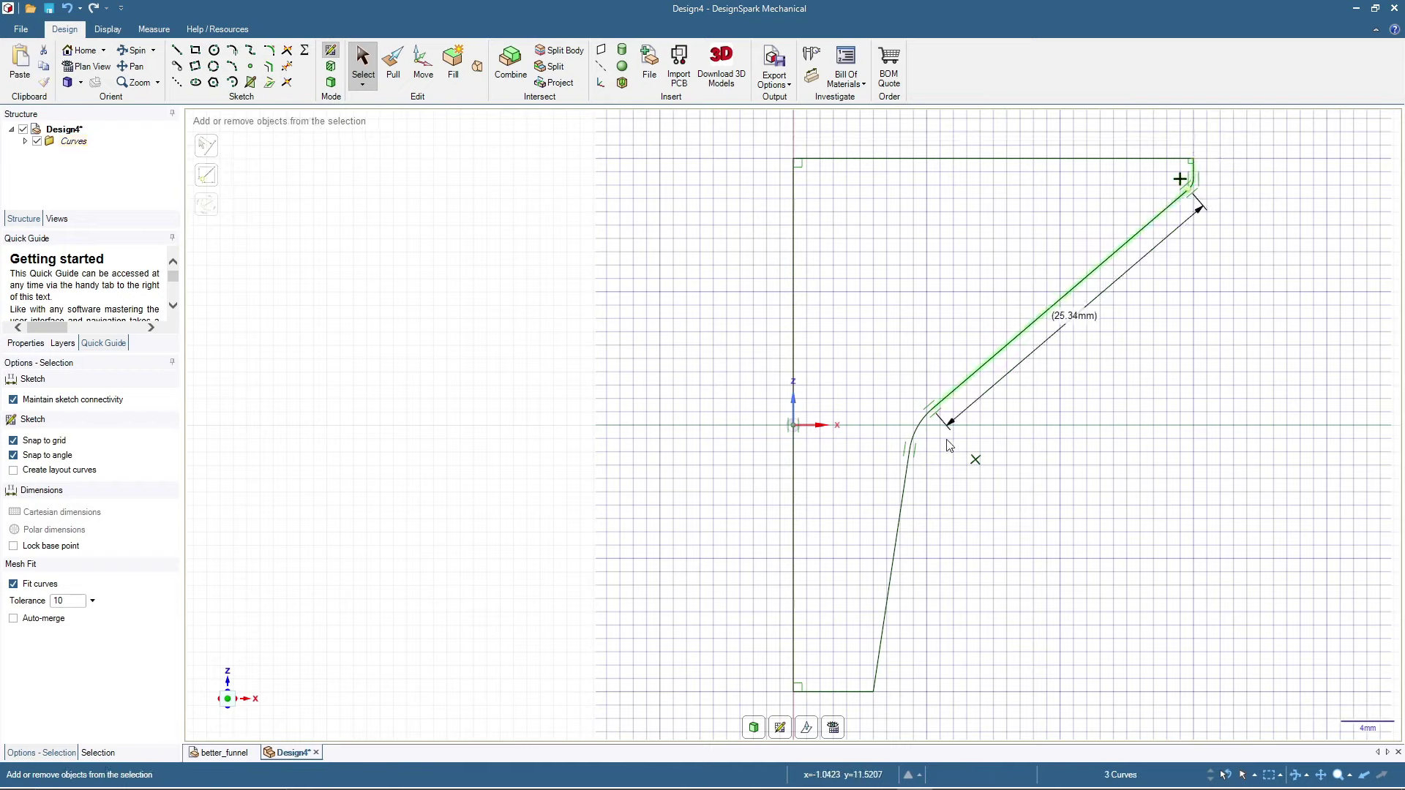
ctrl+click(915, 420)
ctrl+click(903, 477)
ctrl+click(903, 476)
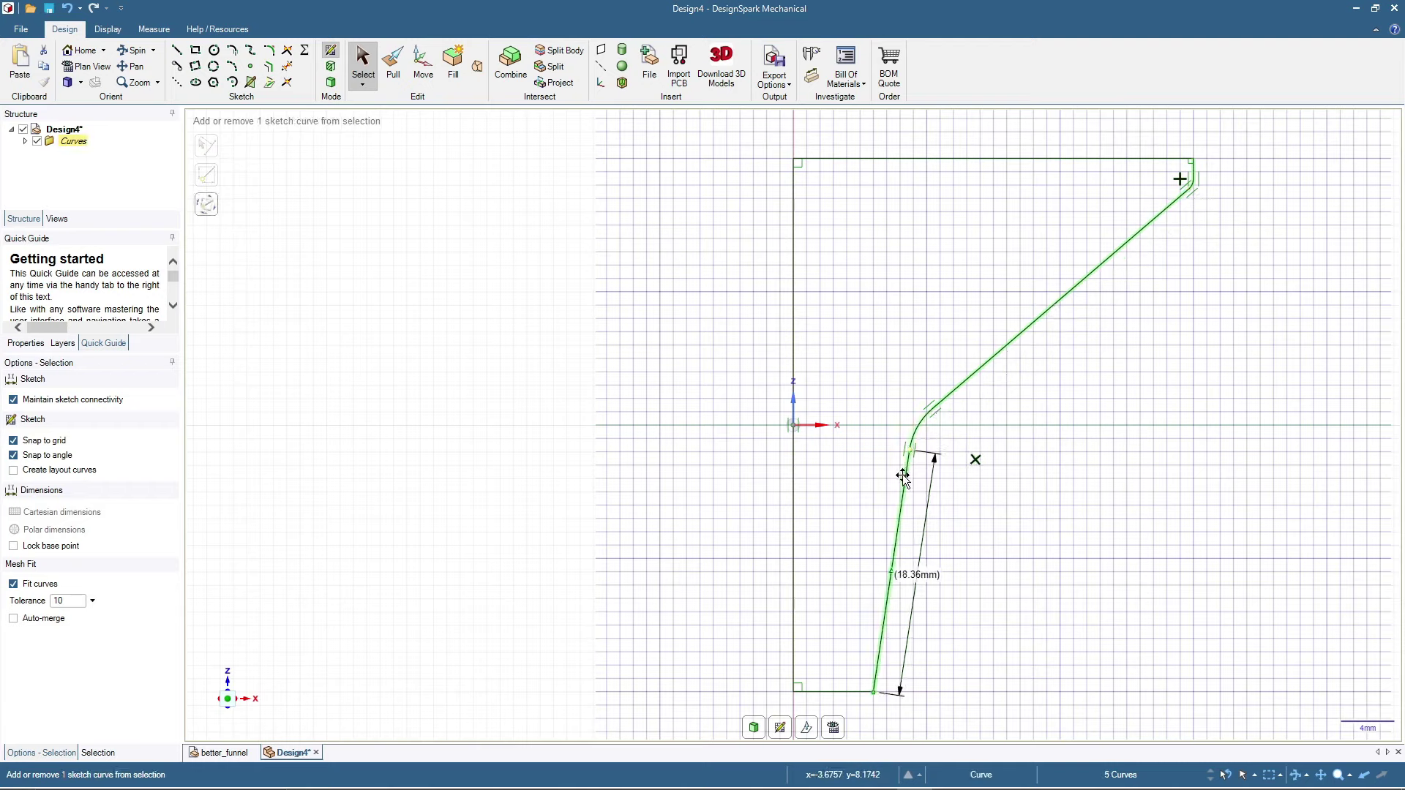
click(270, 67)
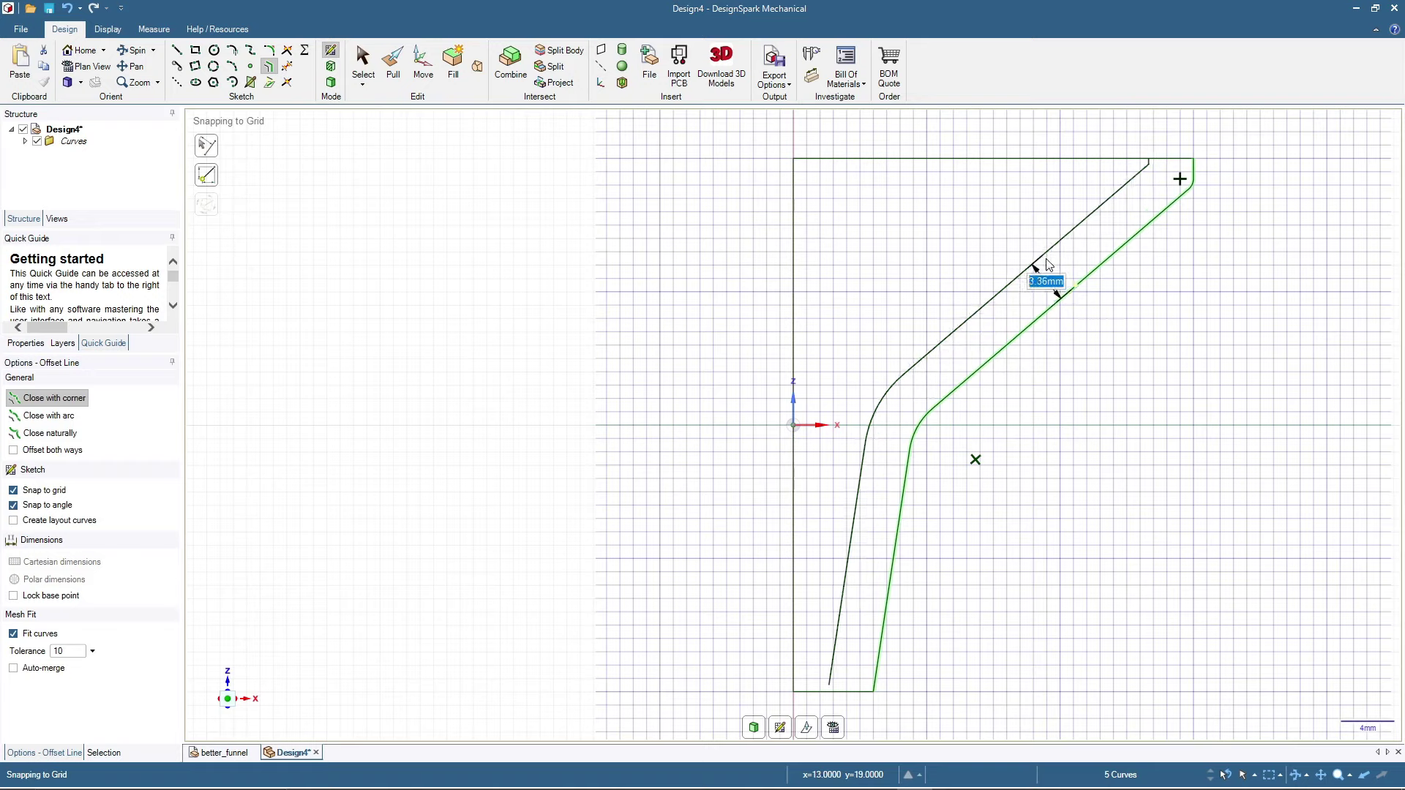
click(1065, 277)
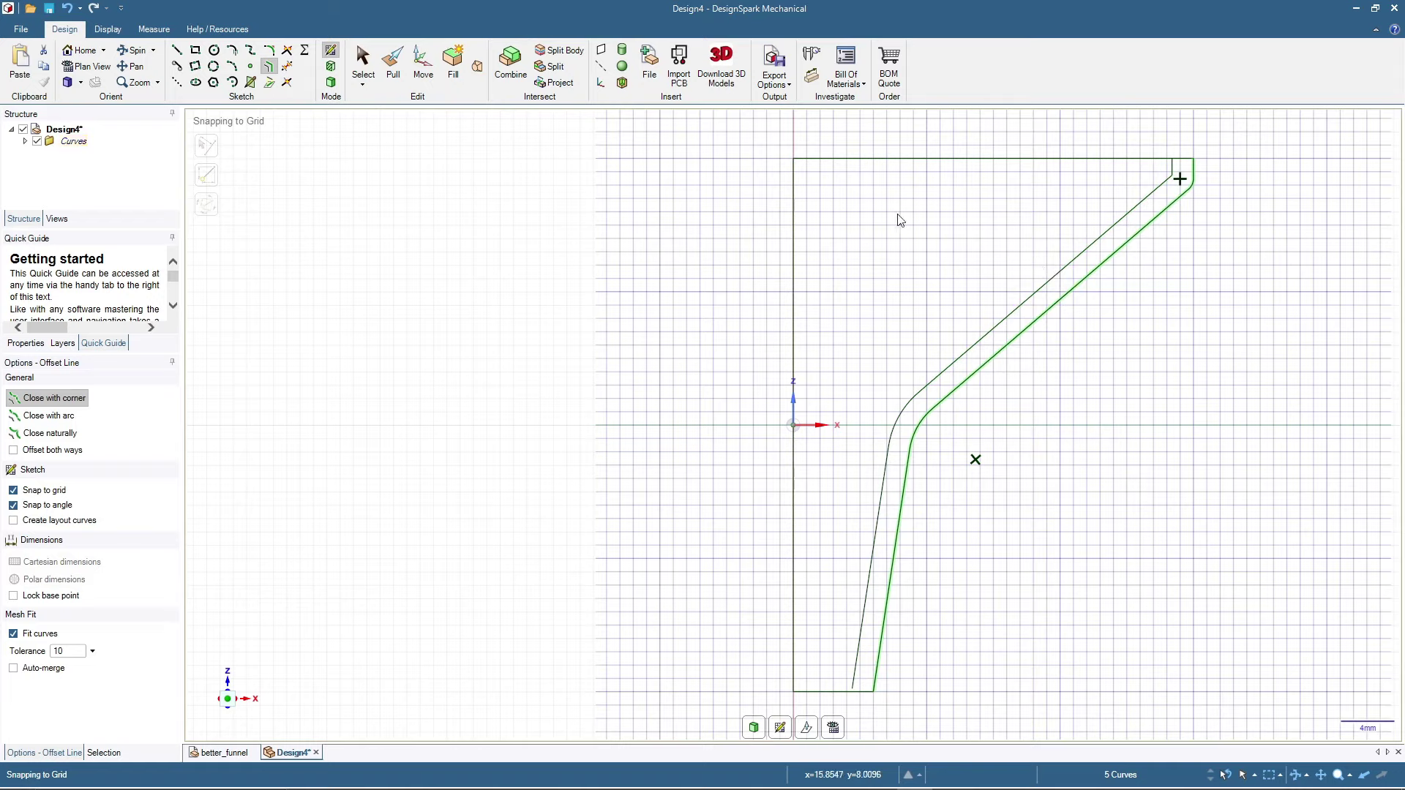
- Draw a short line extending the inner wall's lower end to the horizontal line at the spout end
click(366, 63)
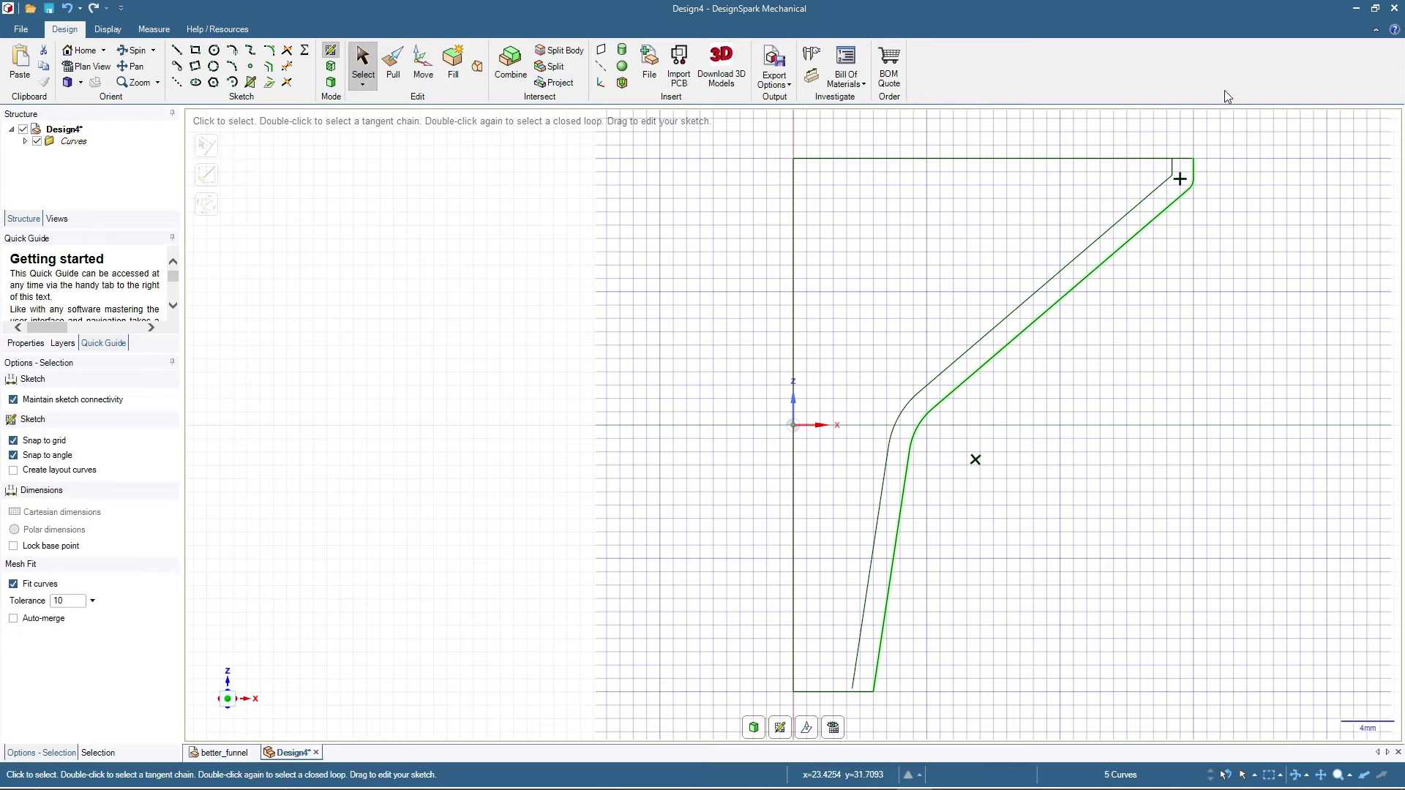
scroll(1248, 157, up, 10)
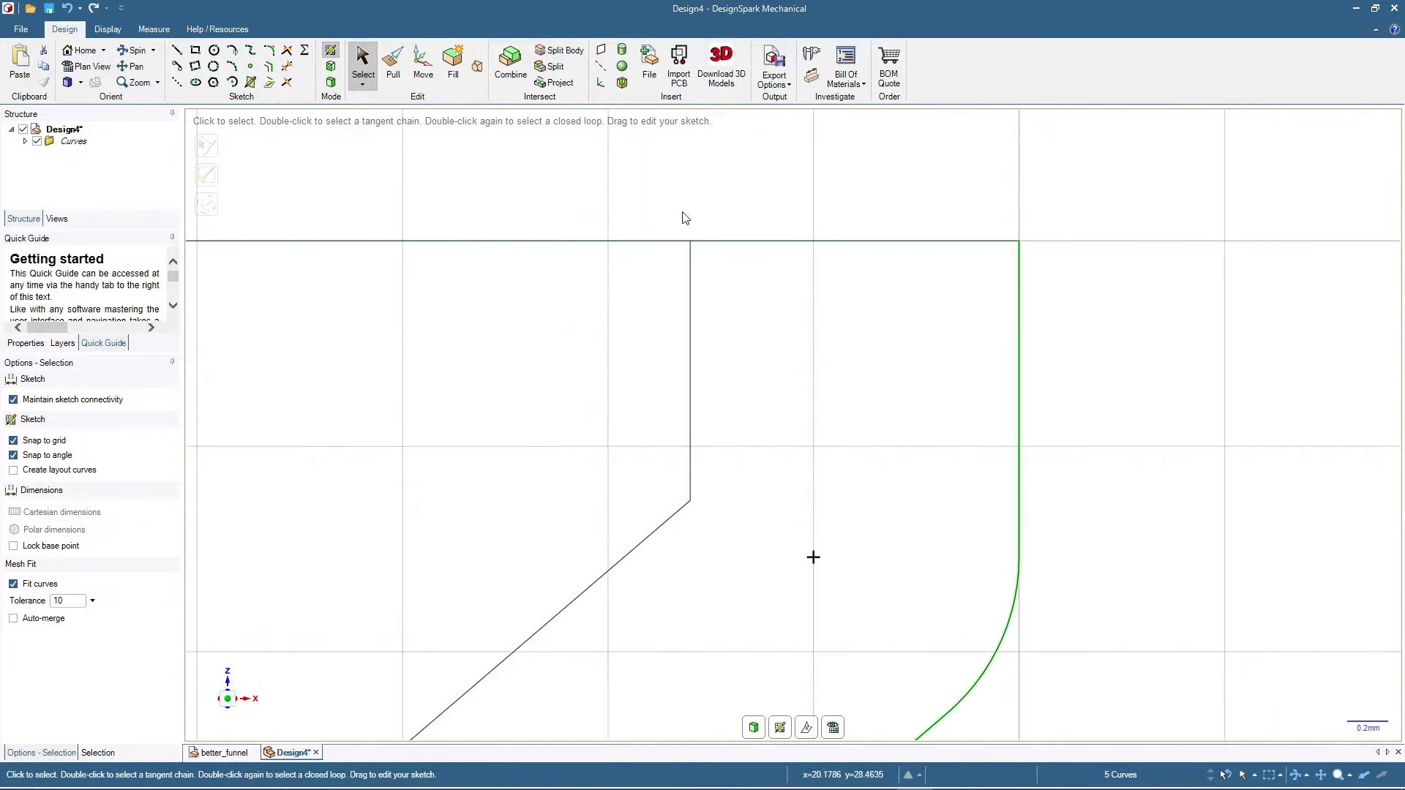
click(692, 260)
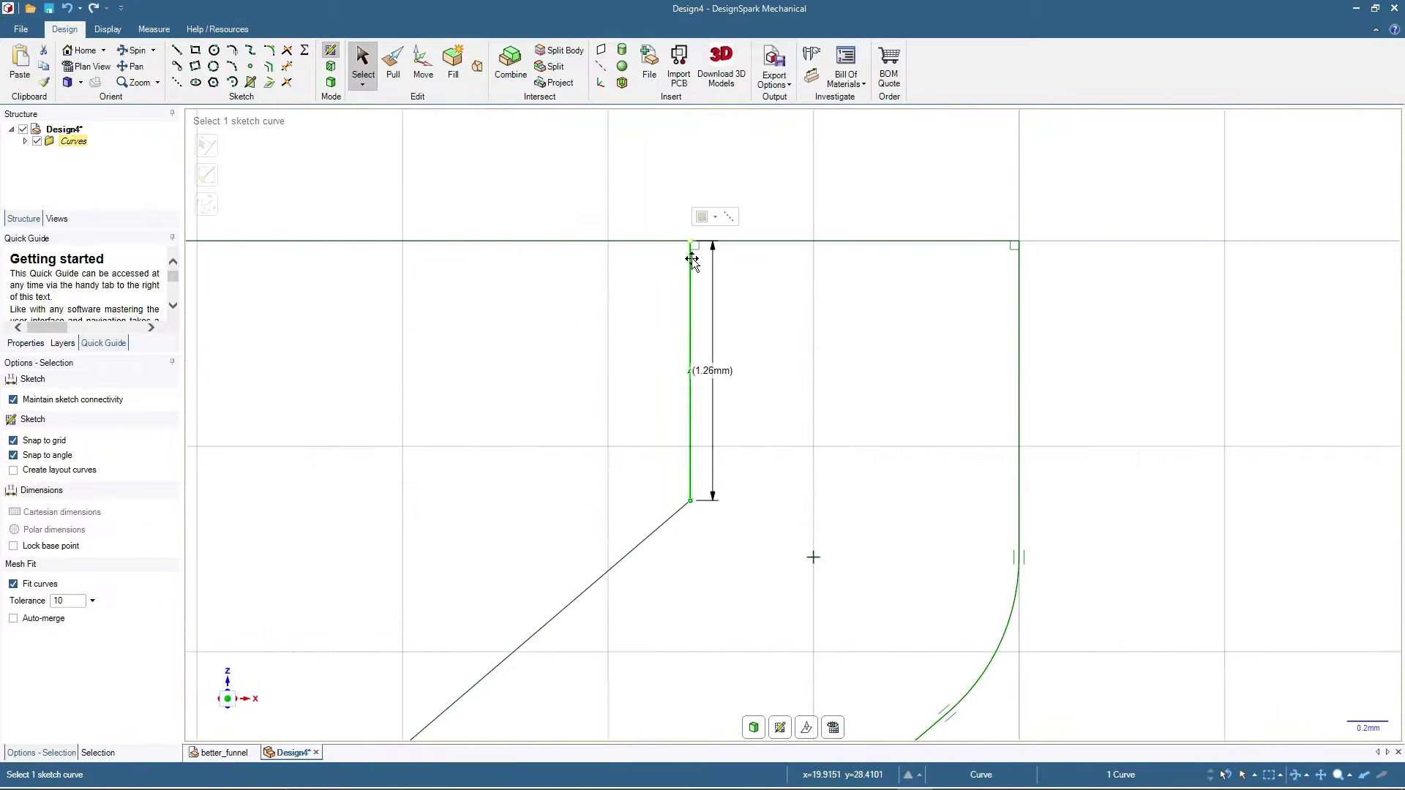
click(740, 294)
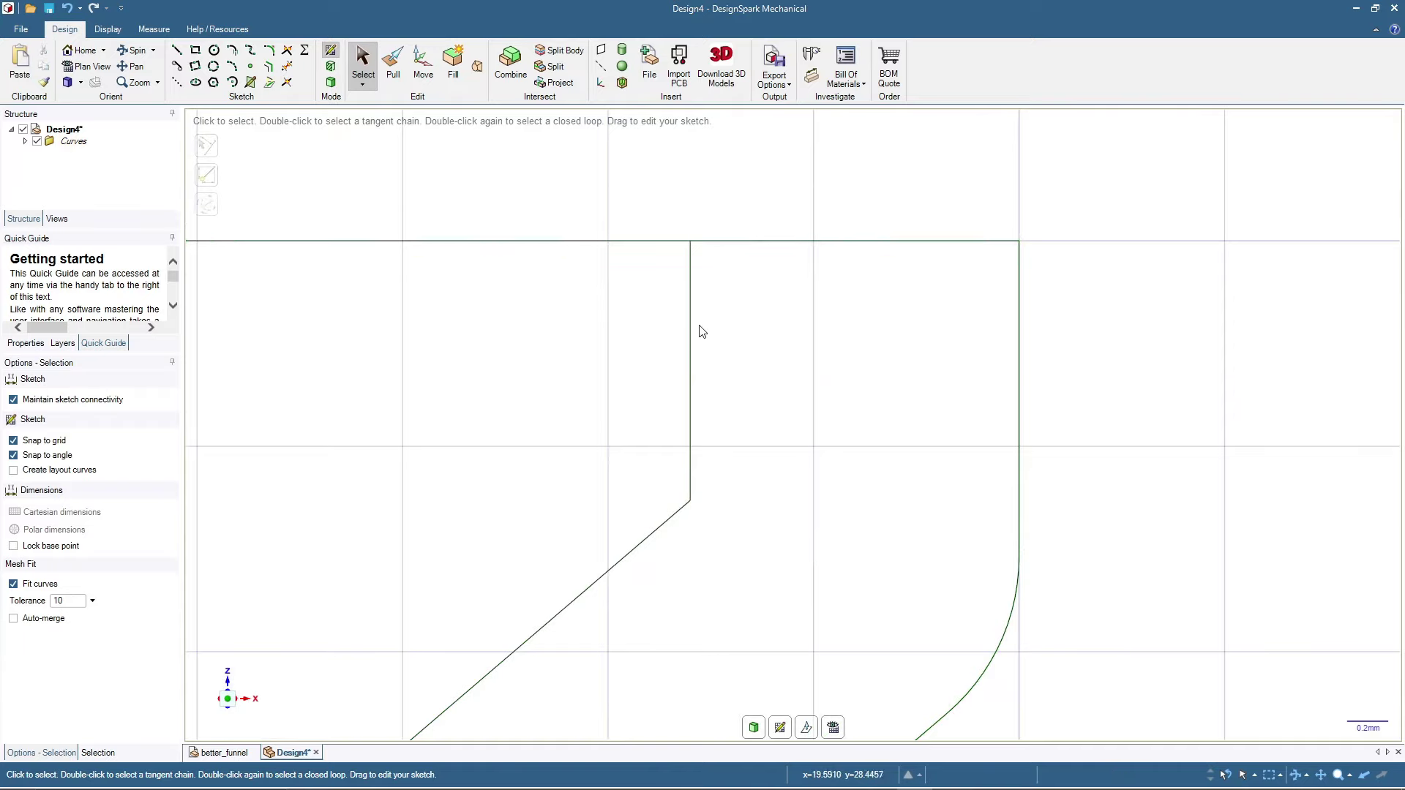
scroll(949, 335, down, 10)
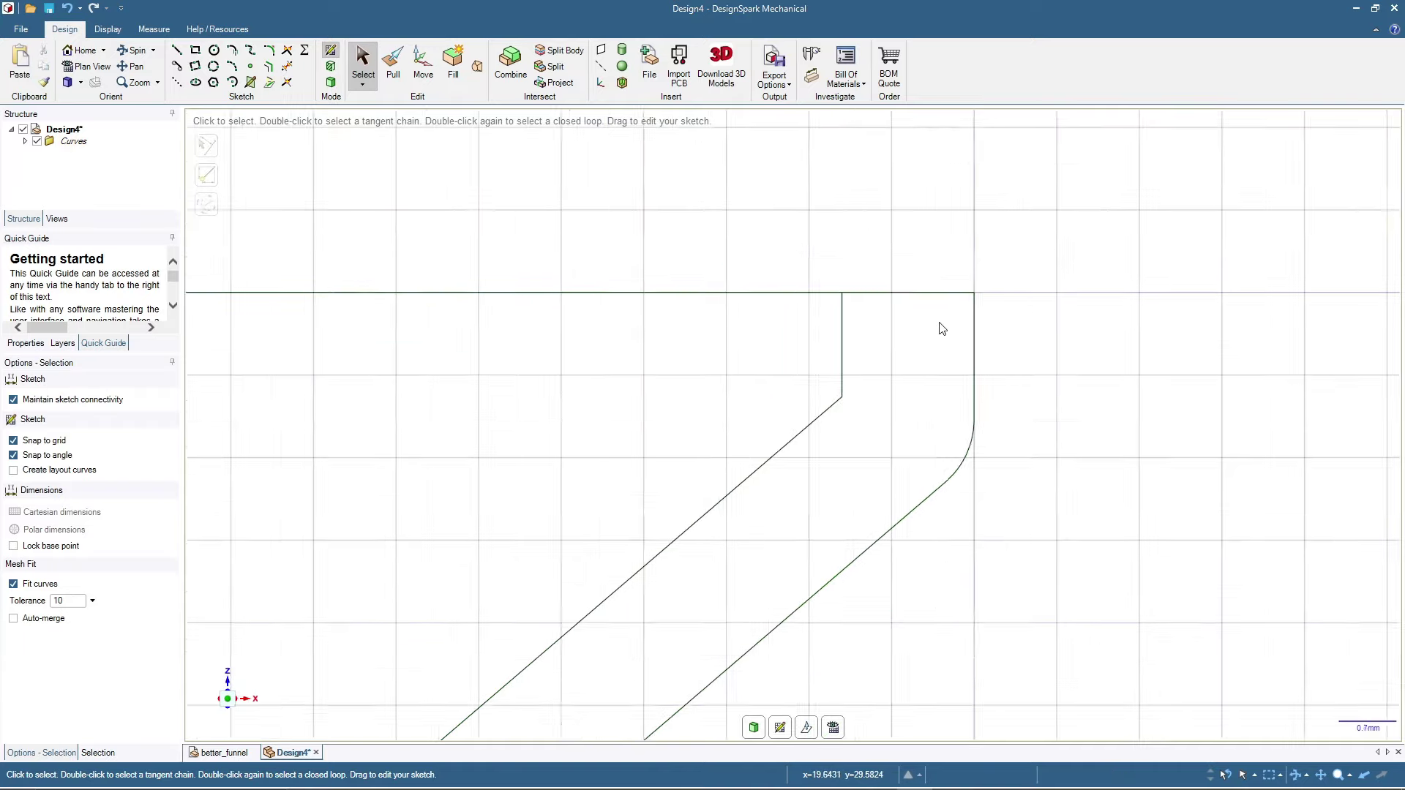
shift+middle_drag(807, 641, 960, 133)
scroll(673, 489, up, 3)
scroll(691, 442, up, 5)
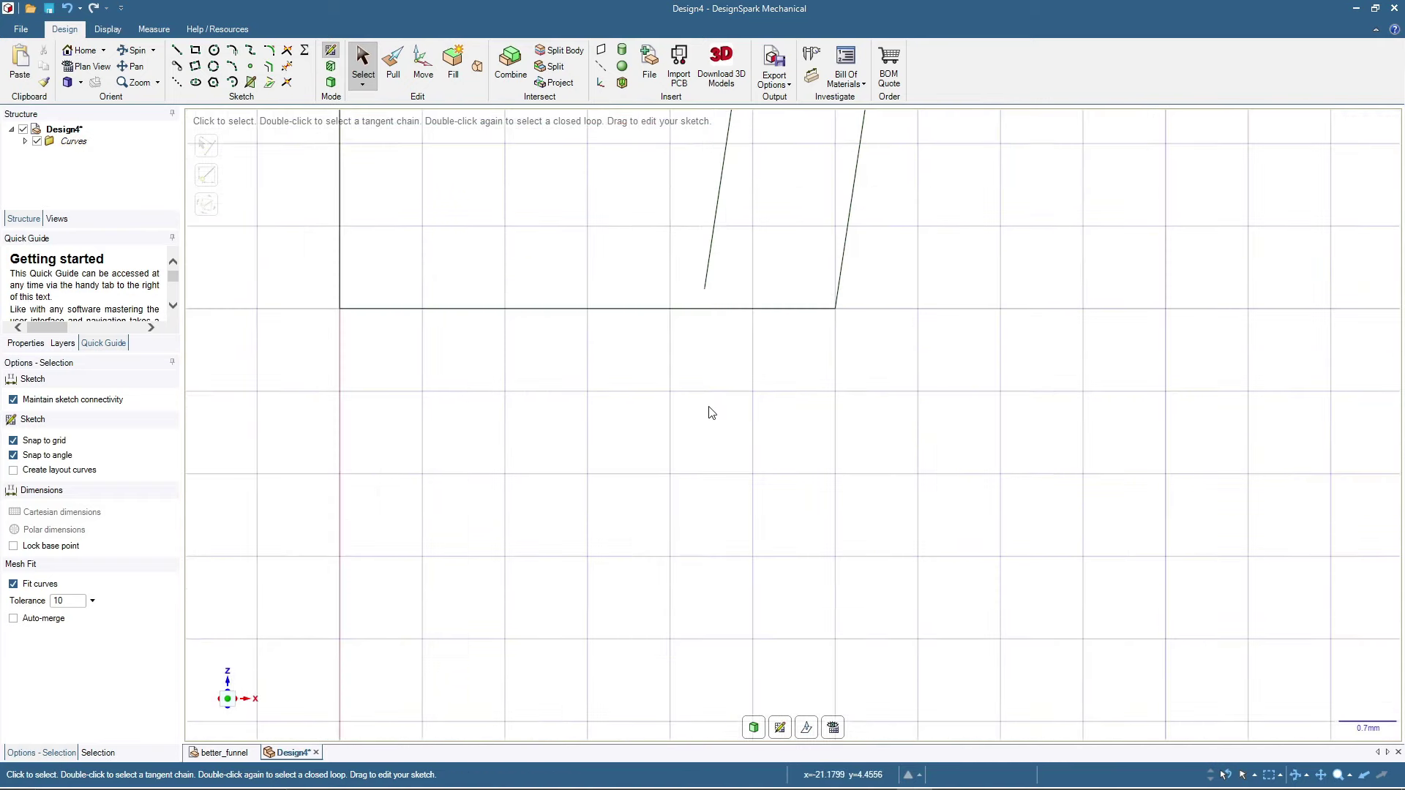
click(176, 50)
click(706, 290)
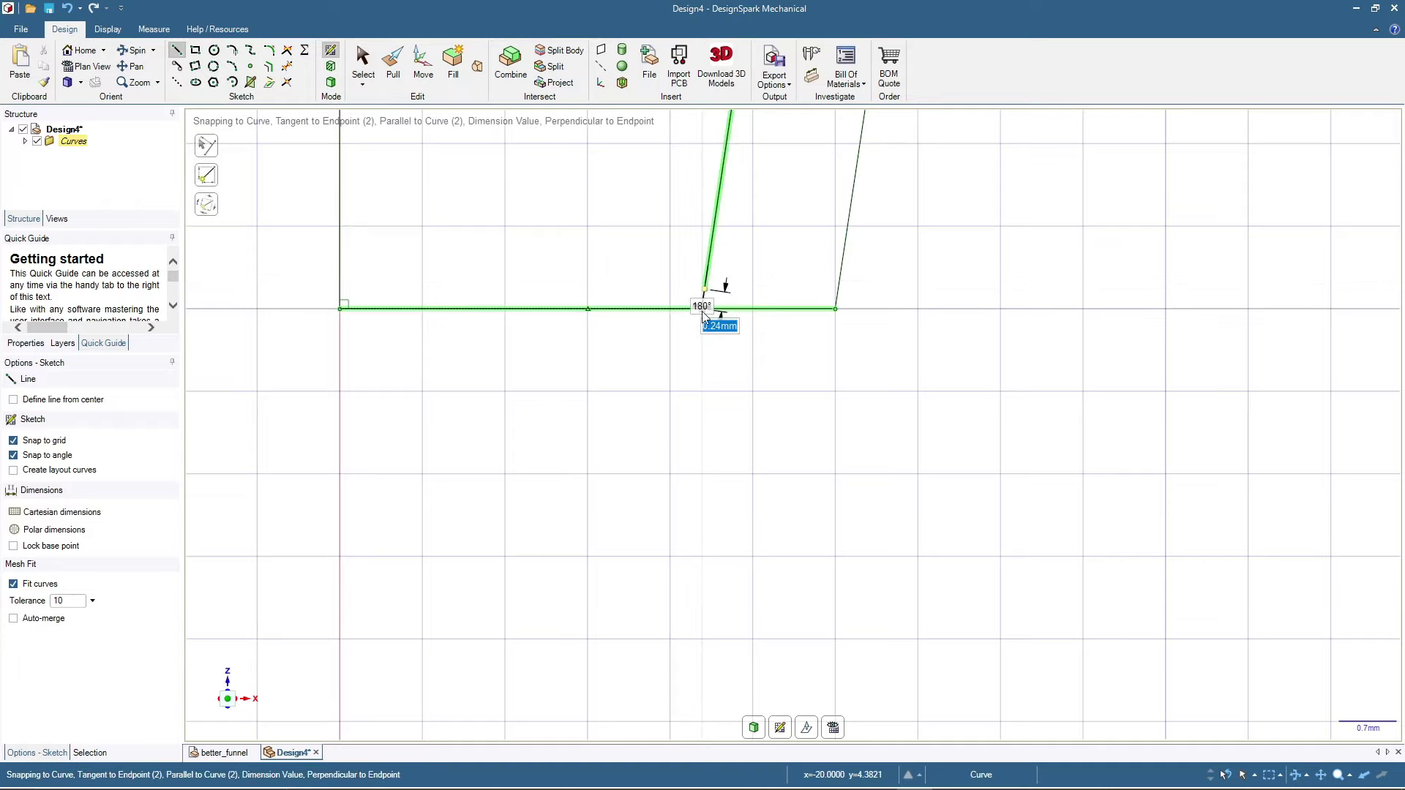
key(Escape)
key(Escape)
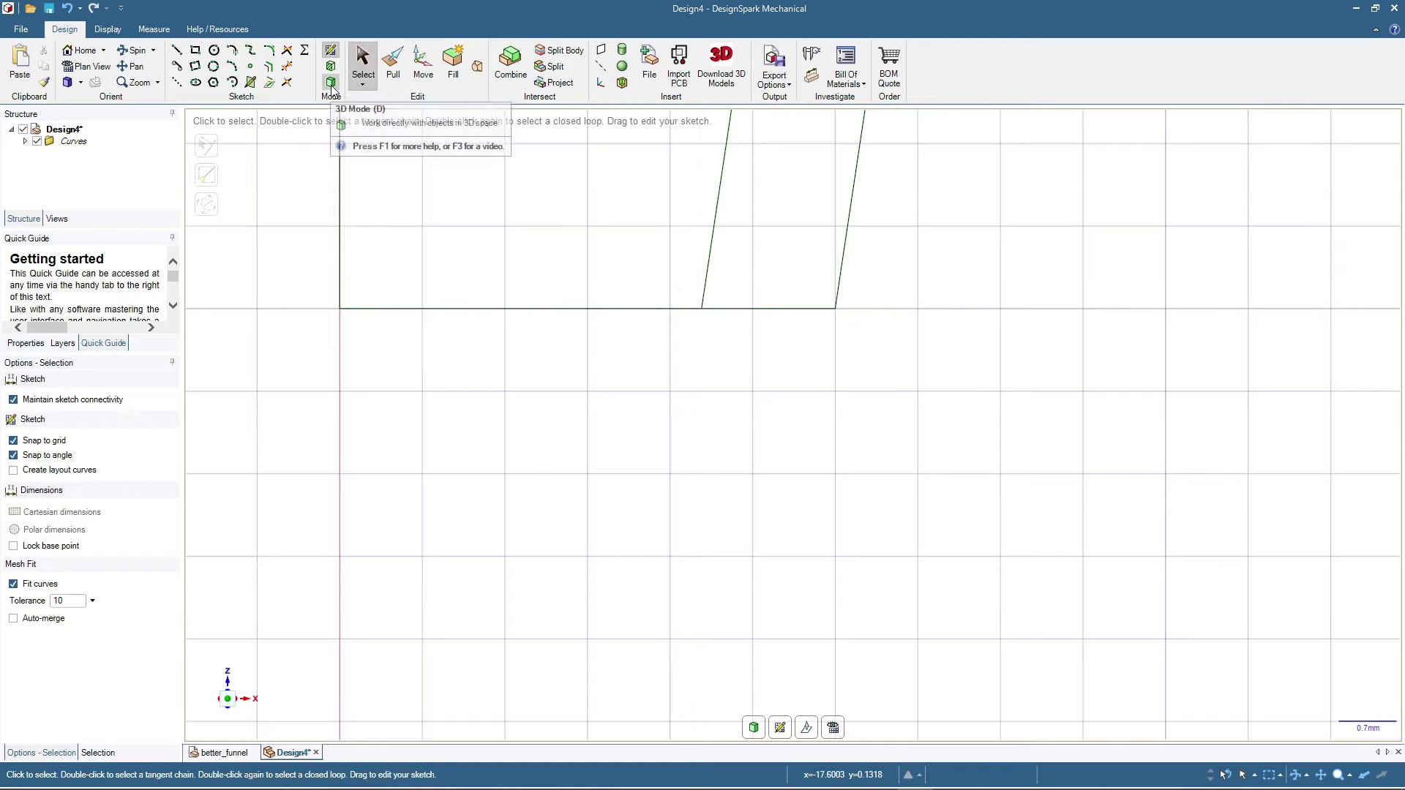
- Convert the closed half-profile sketch into surfaces in 3D mode, shown in the home view
click(83, 54)
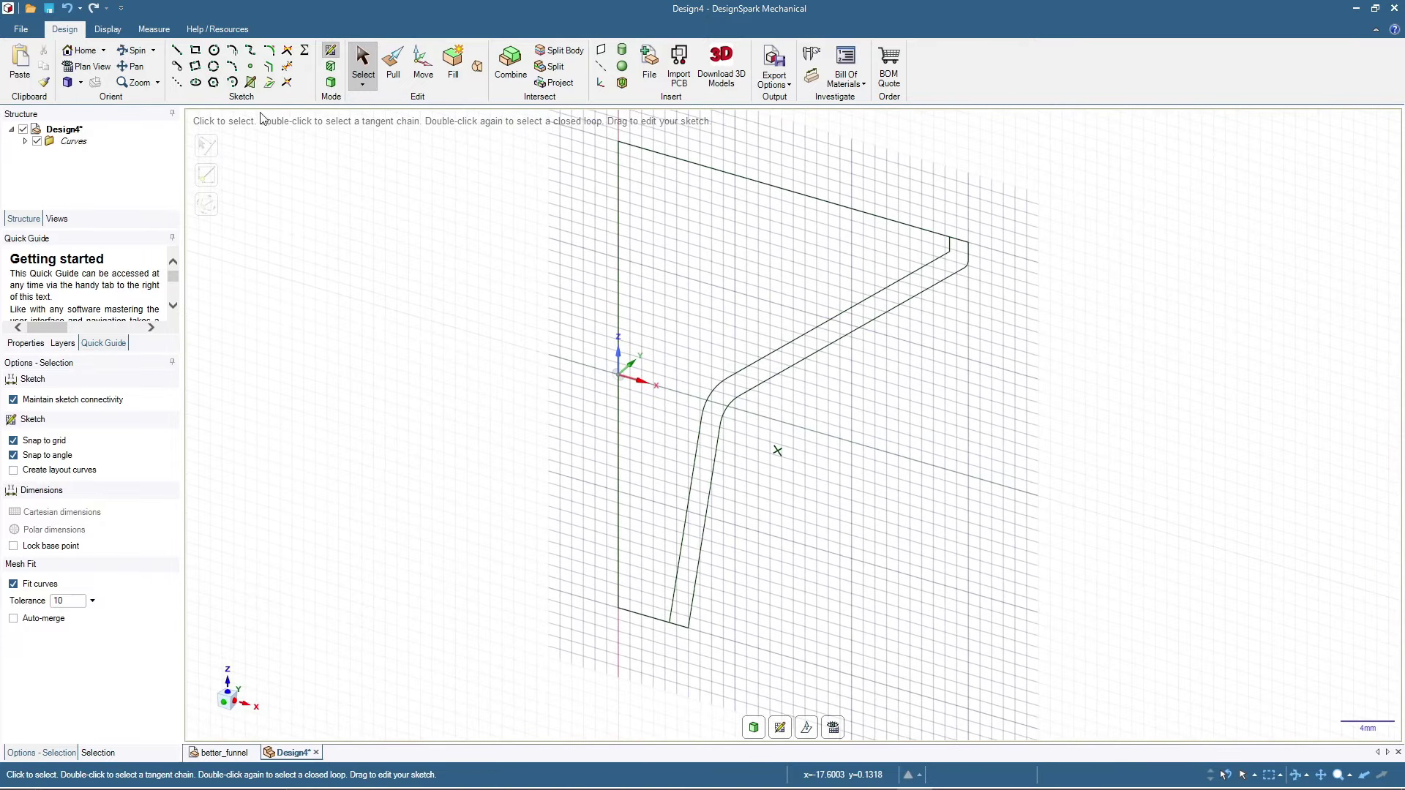
click(332, 84)
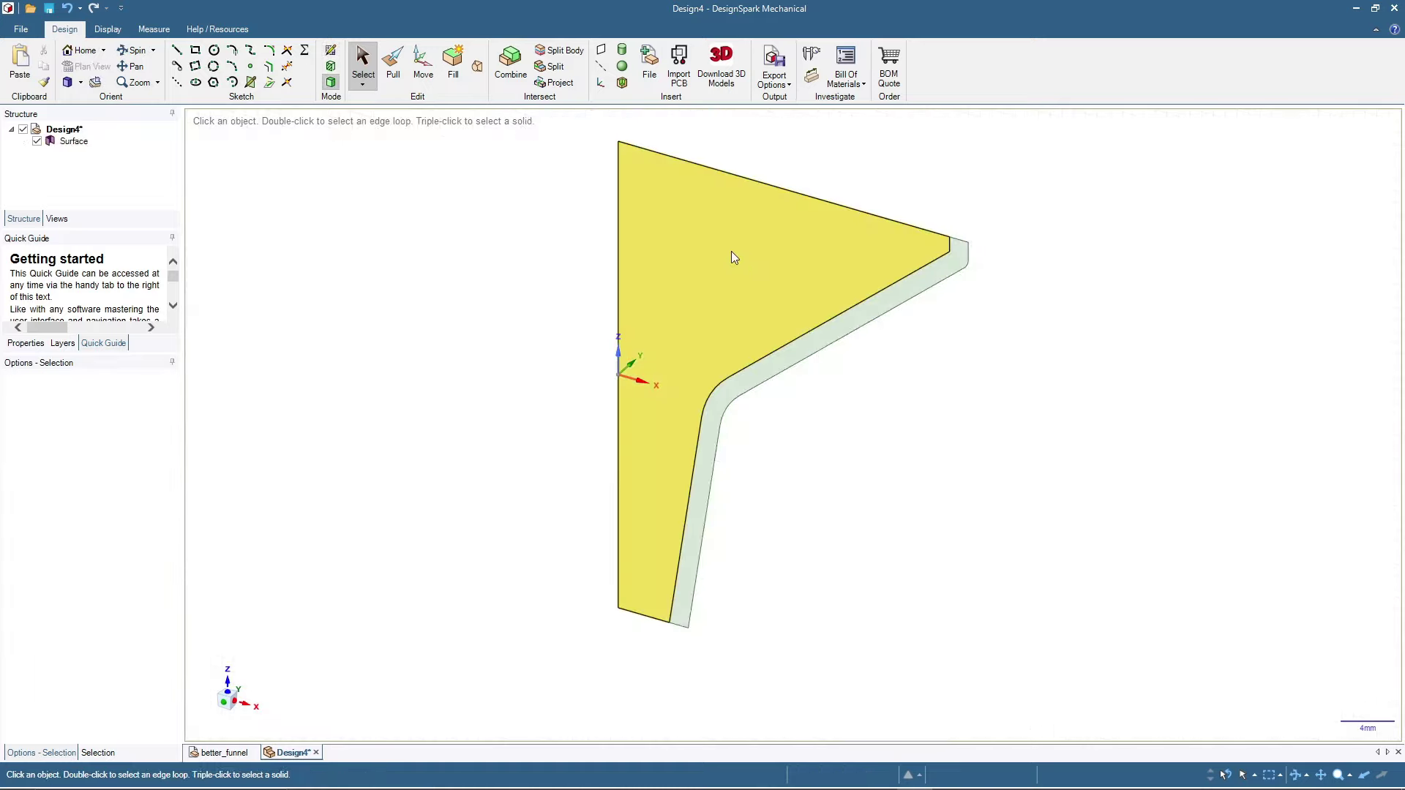
click(867, 322)
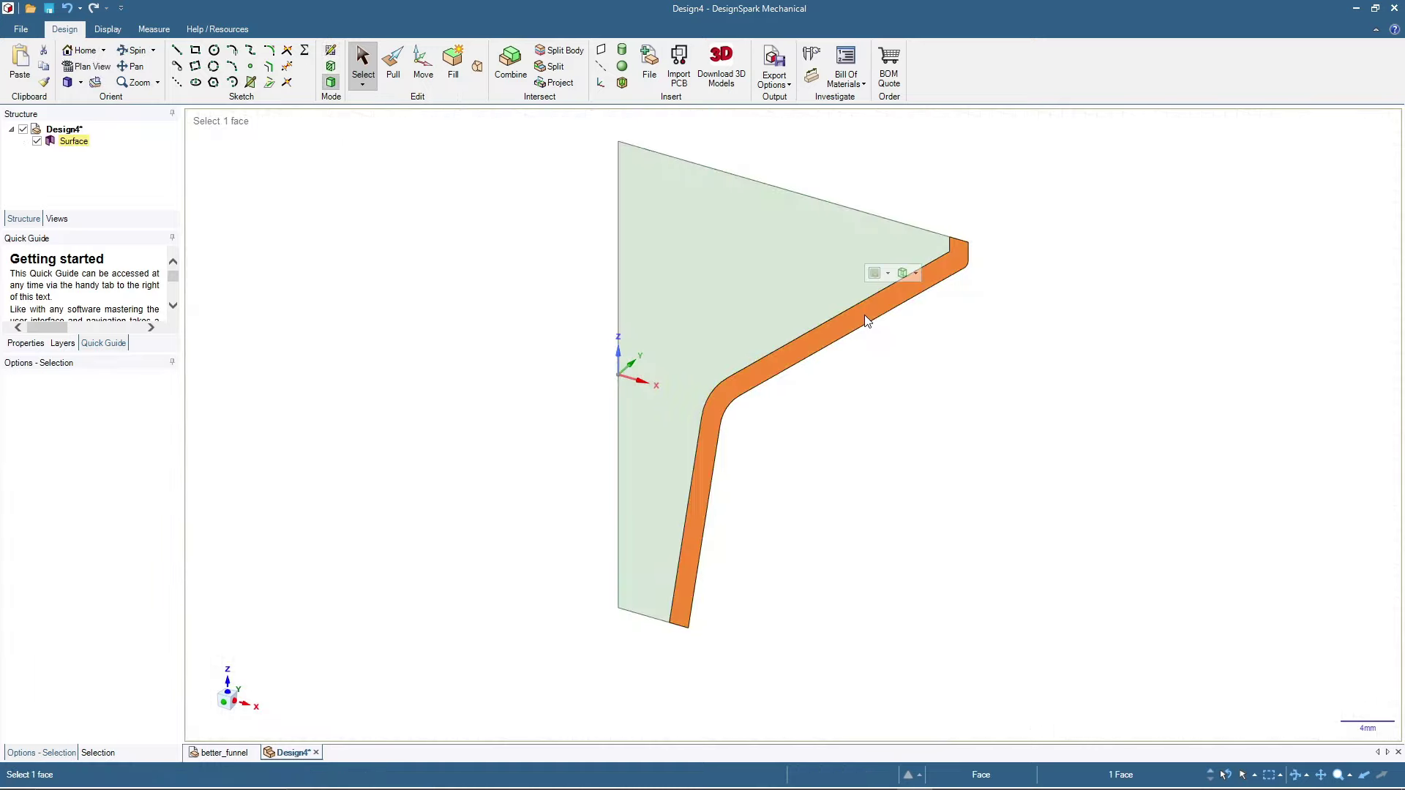
click(616, 232)
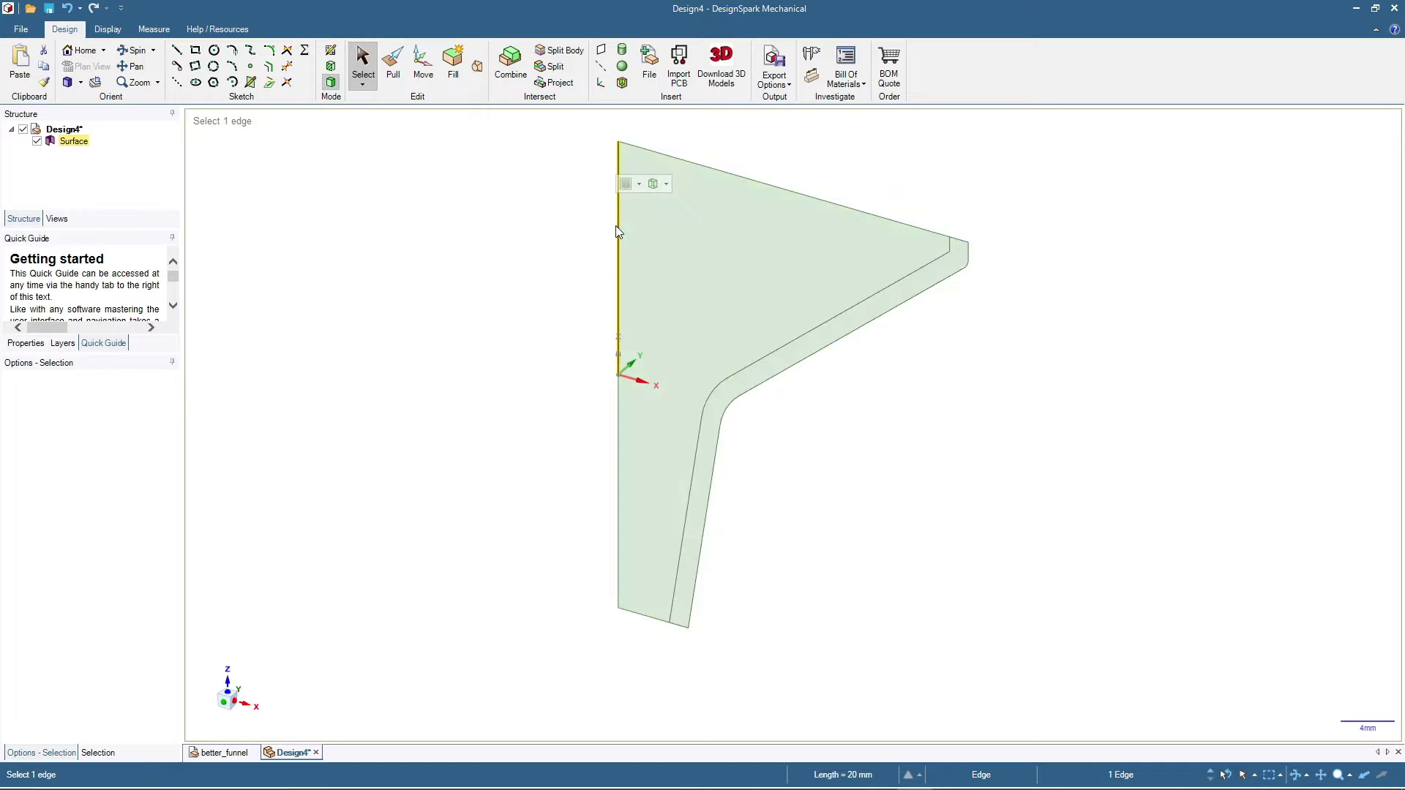
- Revolve only the thin wall face a full turn around the vertical centre edge with Pull
click(867, 317)
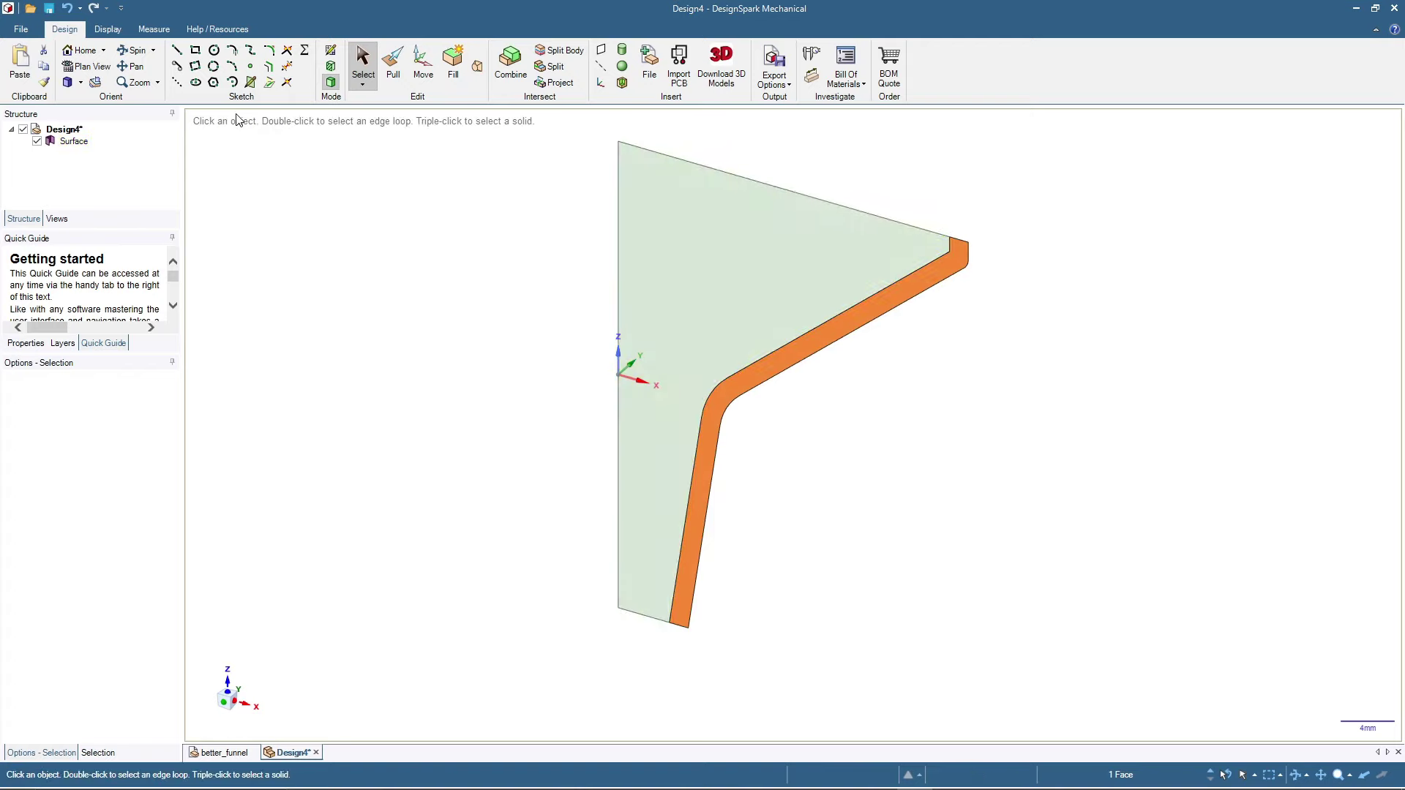
click(396, 79)
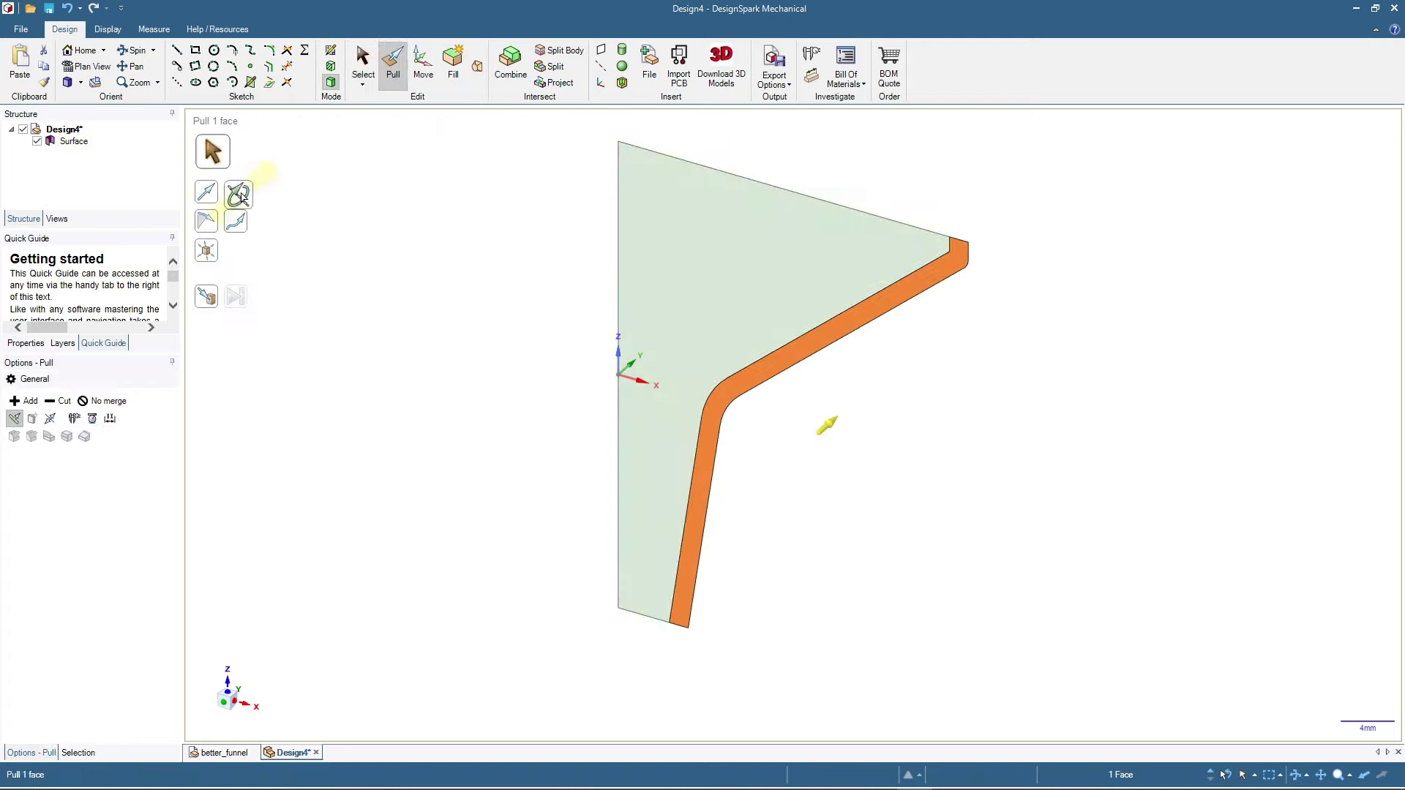
click(239, 194)
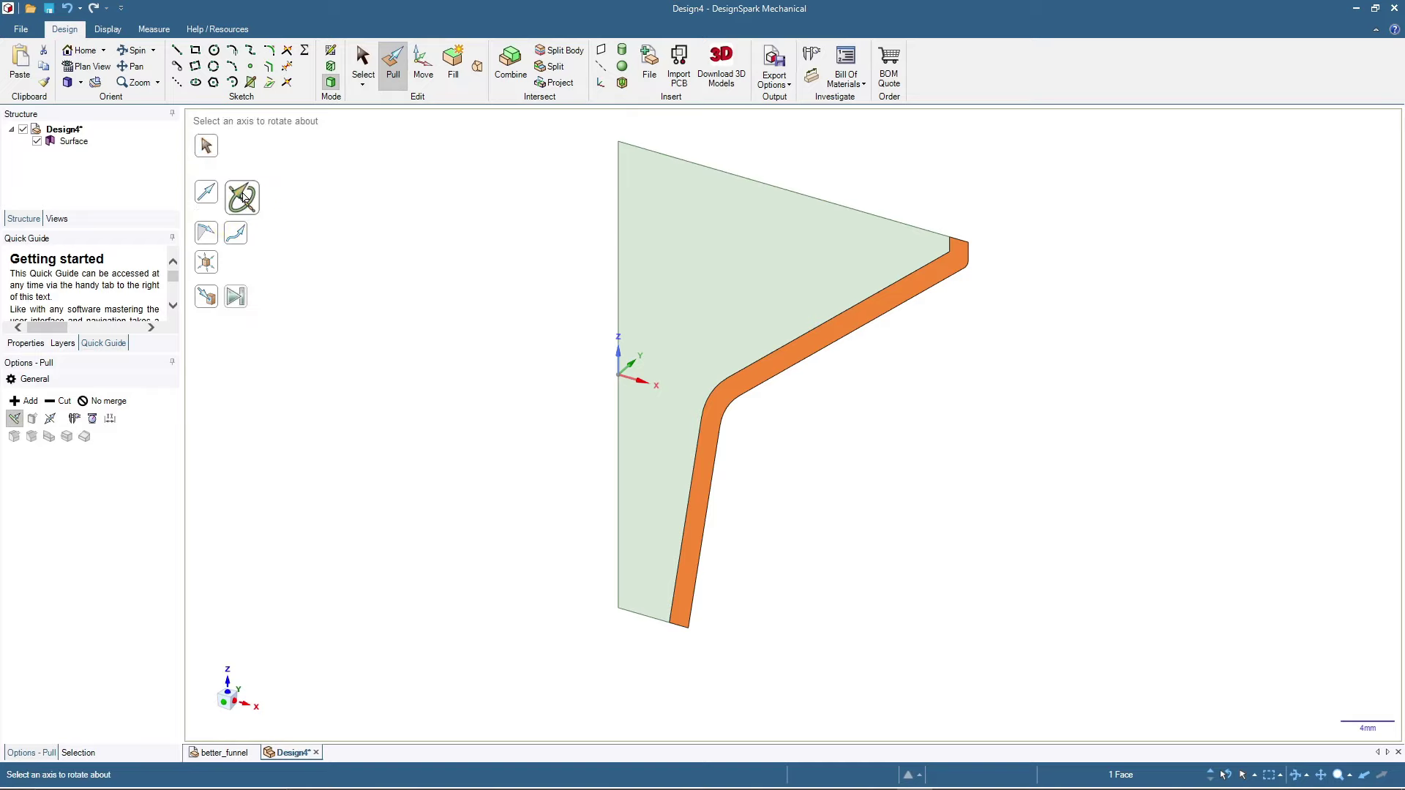
click(617, 194)
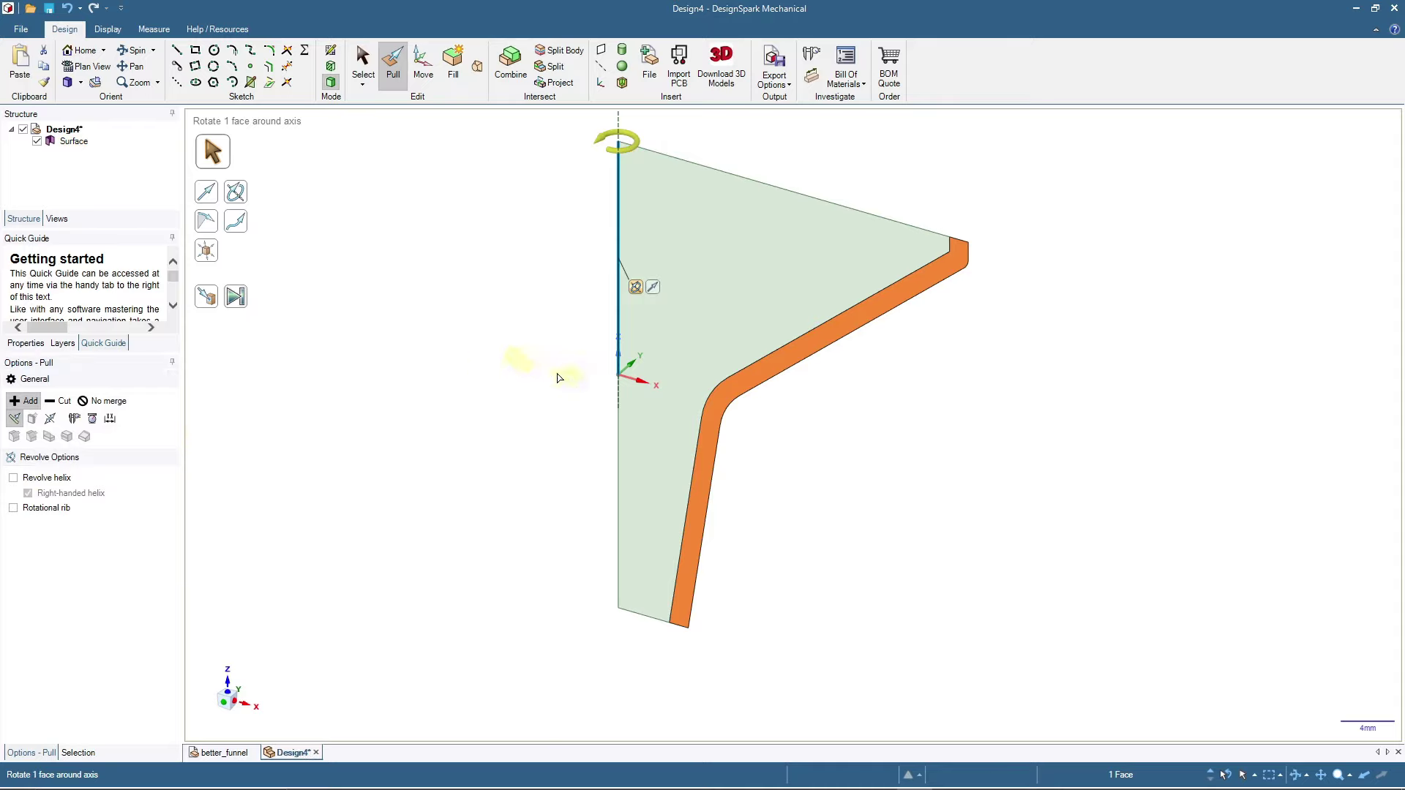
click(239, 299)
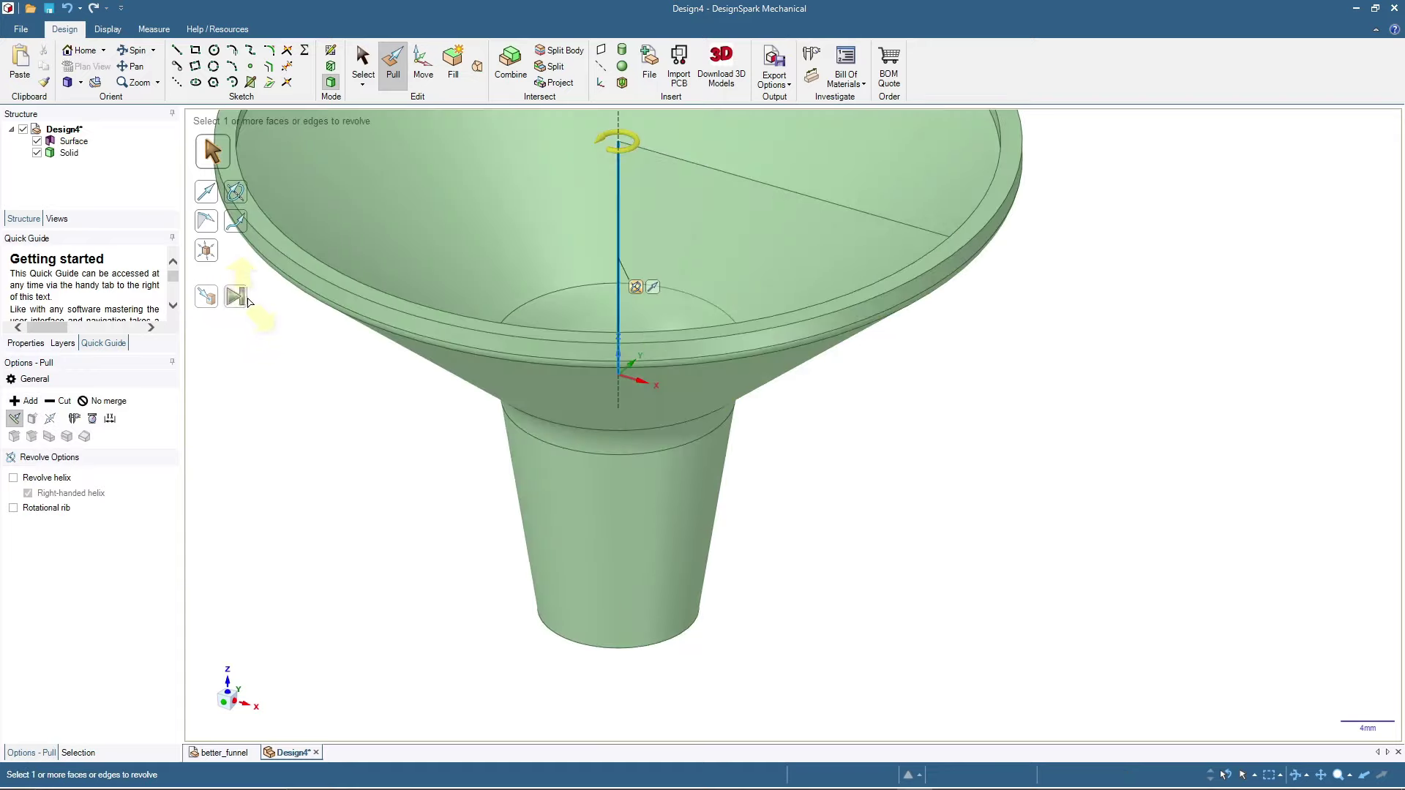
key(Escape)
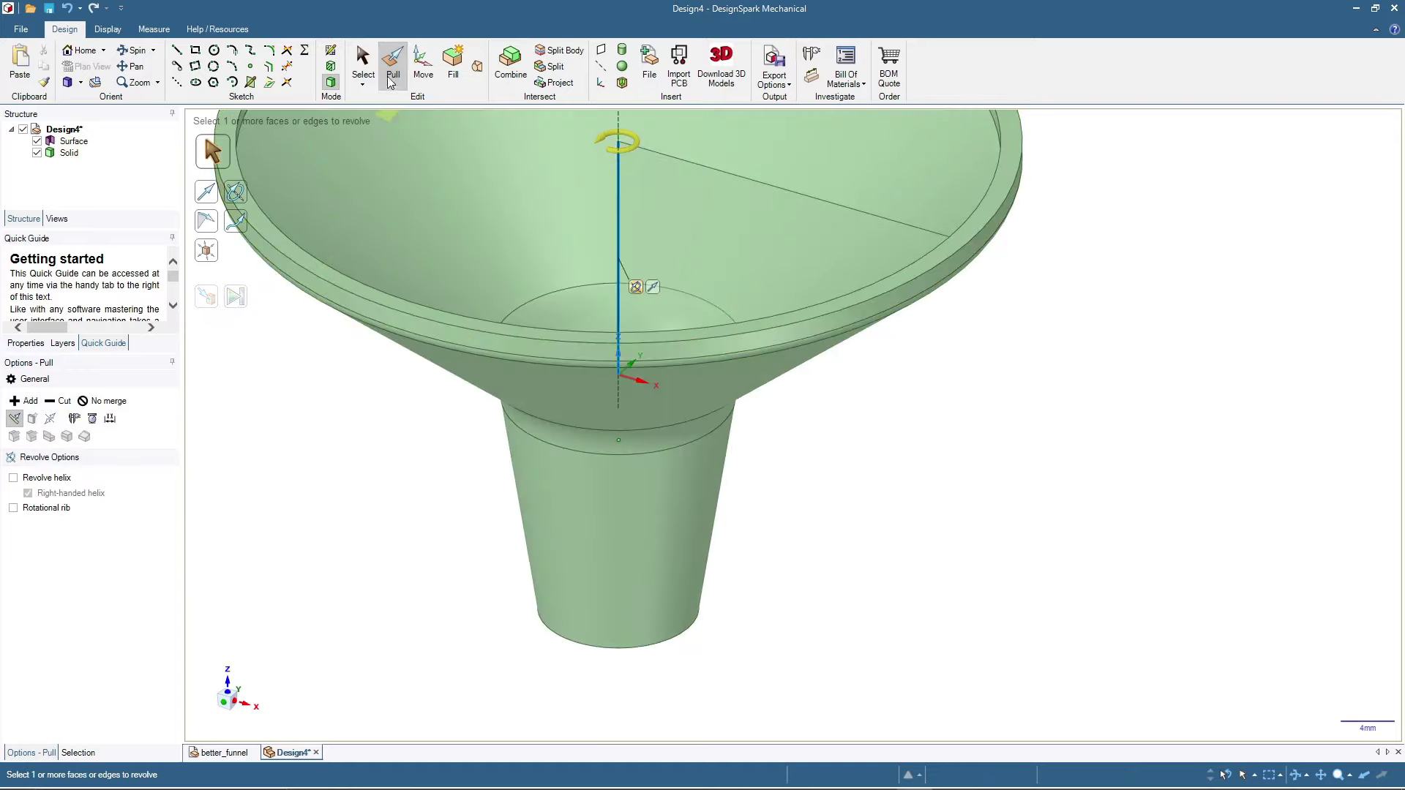
click(368, 69)
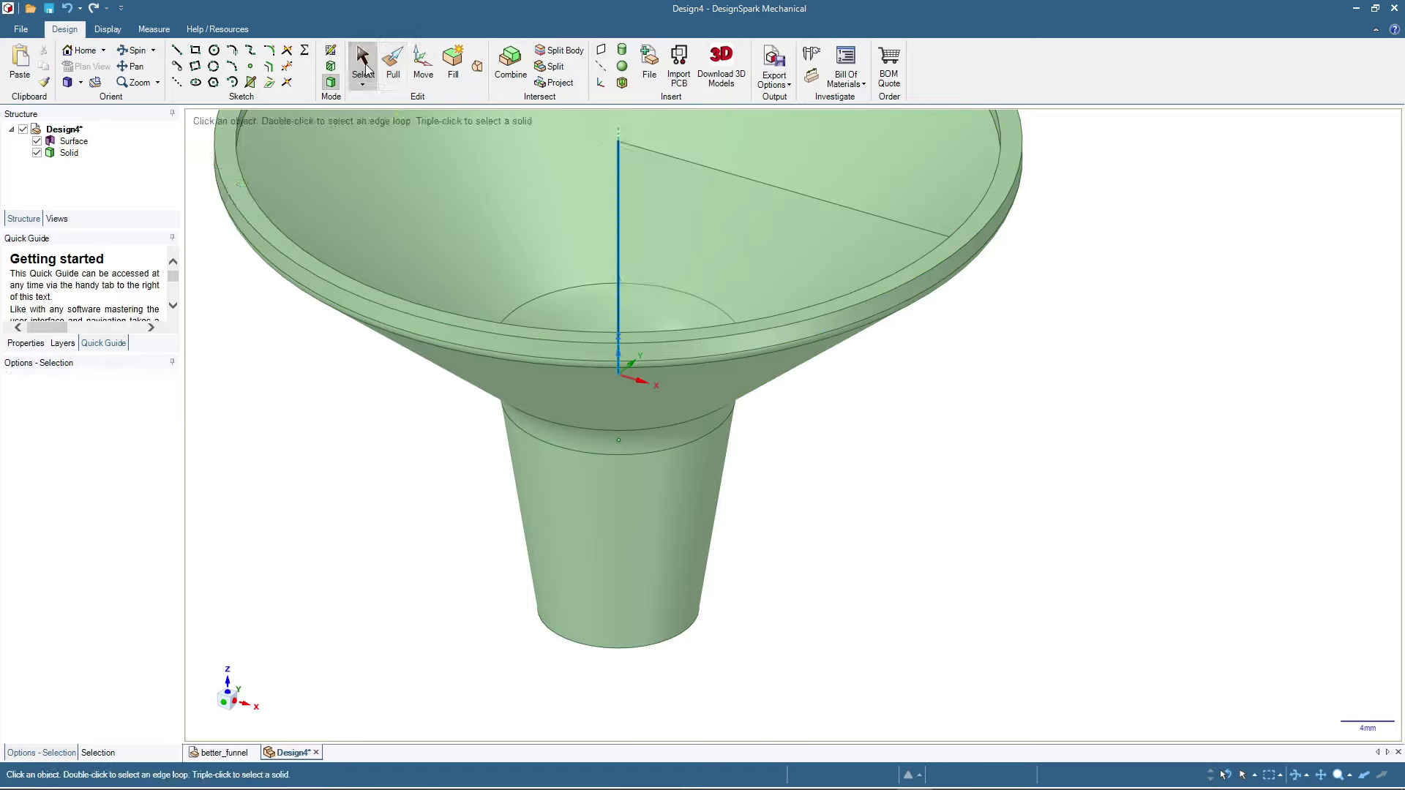
- Hide the leftover profile surface and orbit the funnel to show its top rim
click(87, 51)
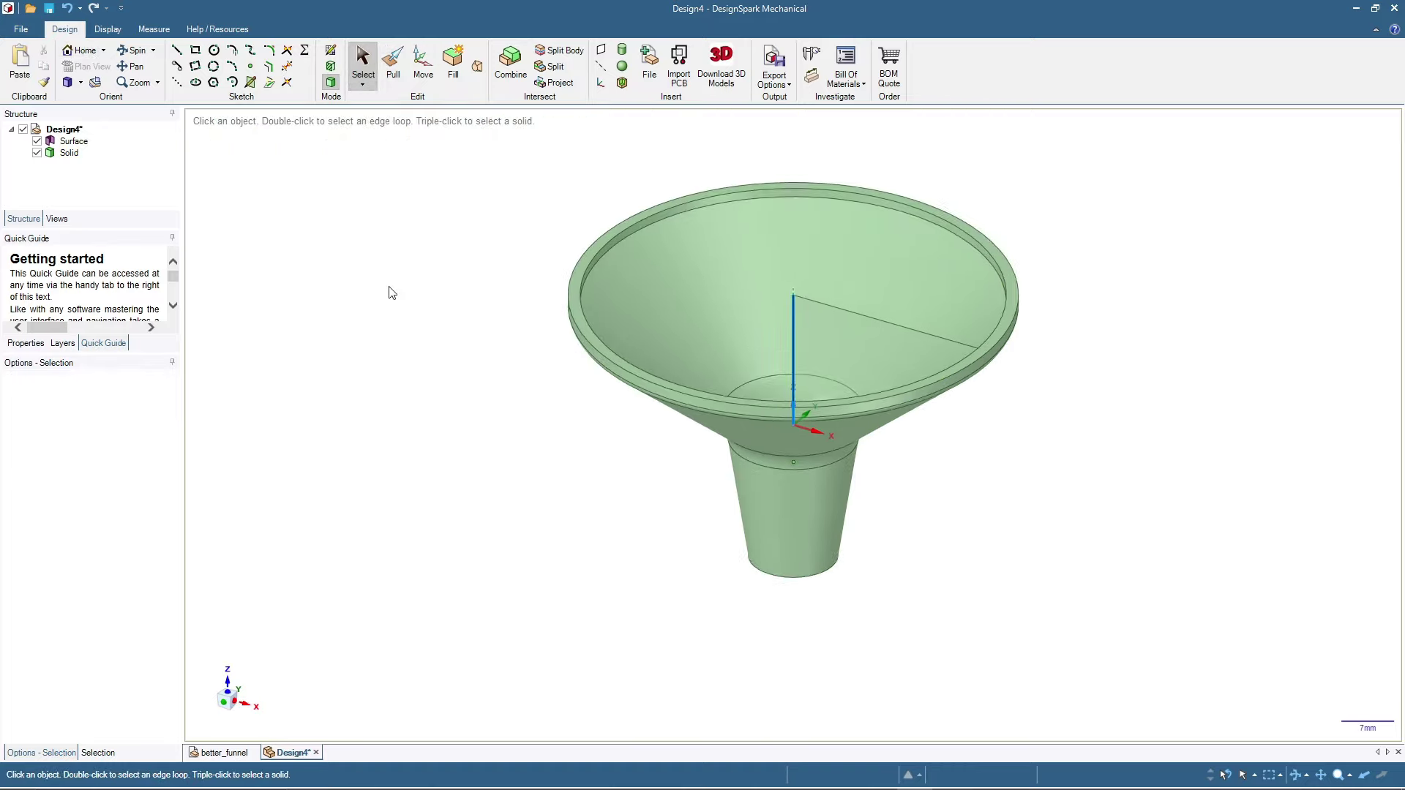
middle_drag(455, 333, 486, 326)
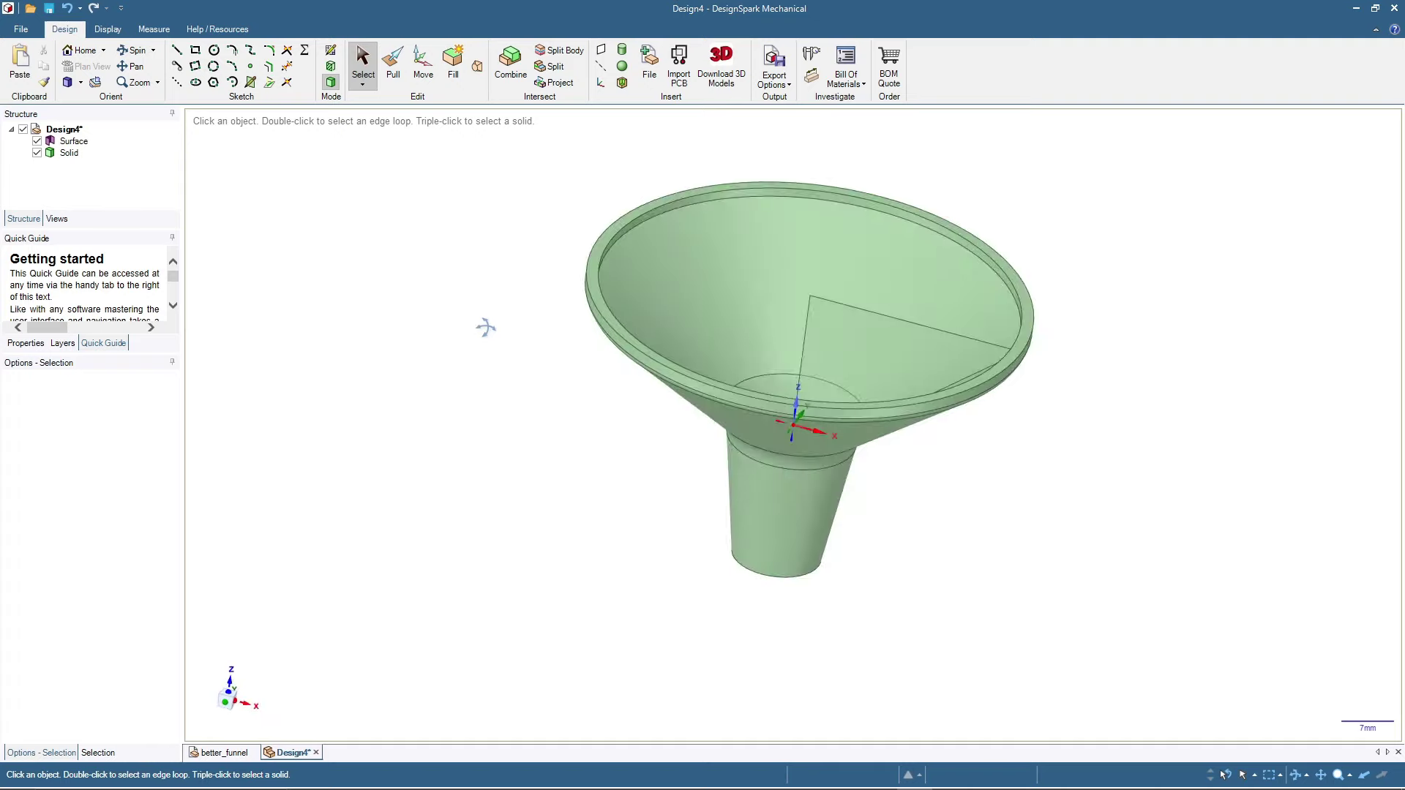
click(37, 141)
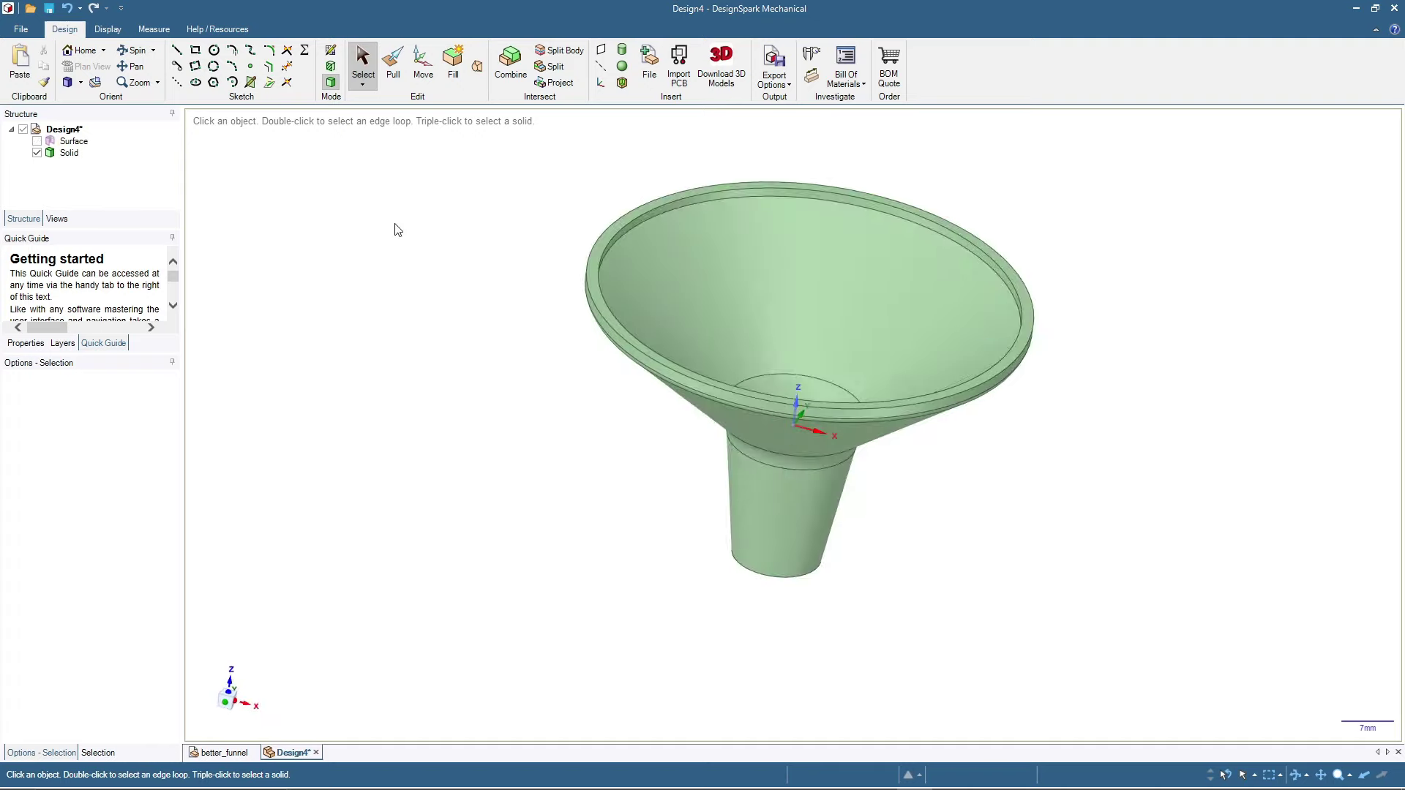
middle_drag(400, 241, 432, 396)
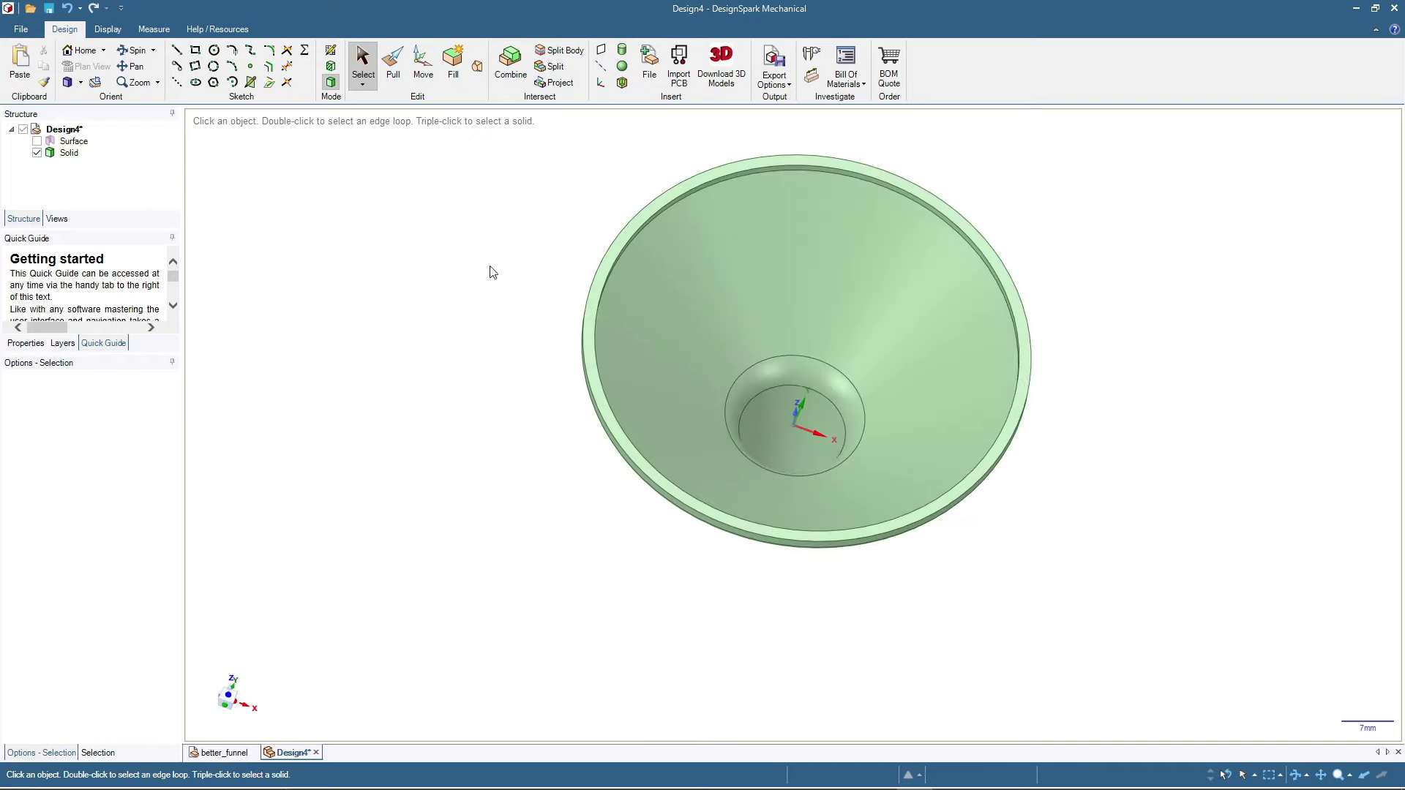
- Start a sketch on the funnel's flat top rim face in plan view and activate the Rectangle tool
click(608, 260)
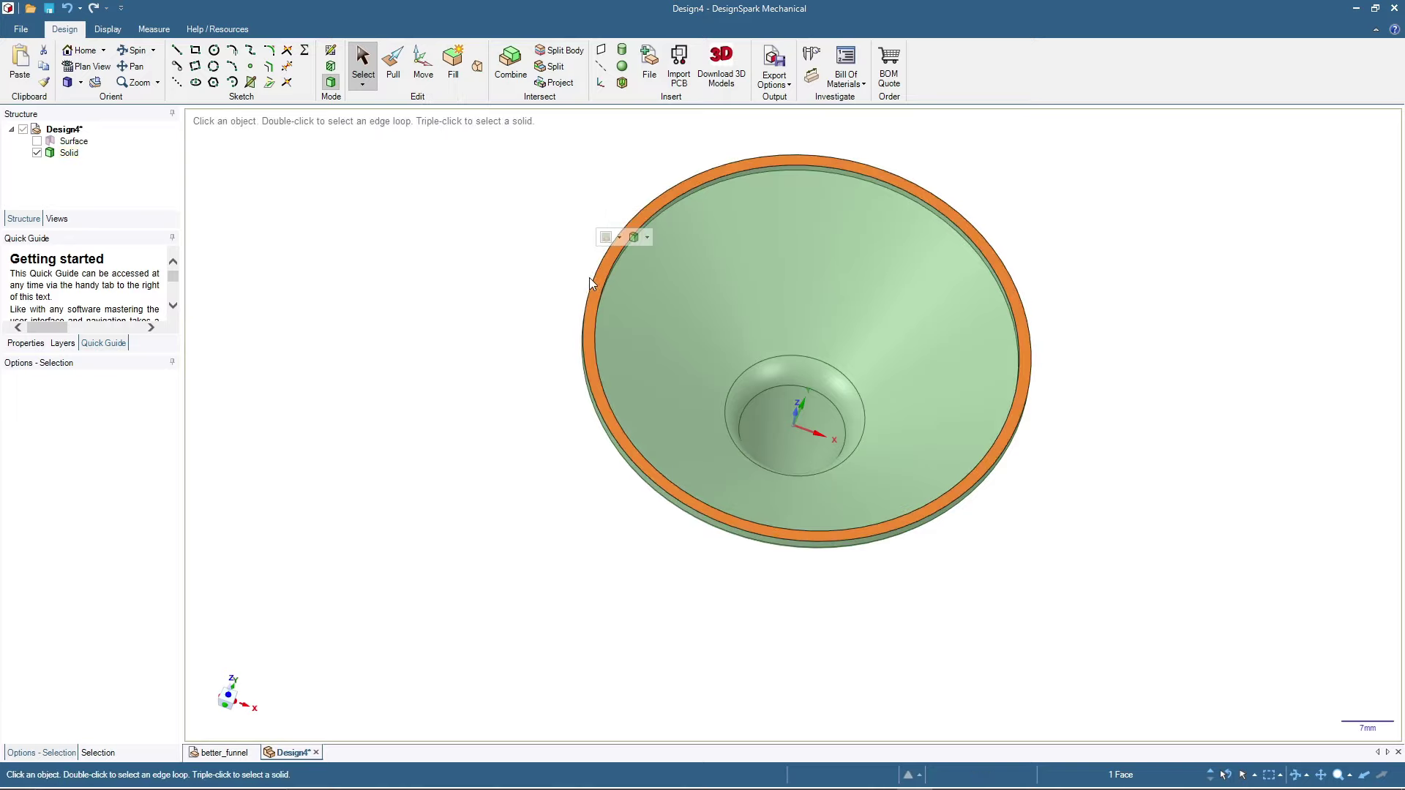
key(v)
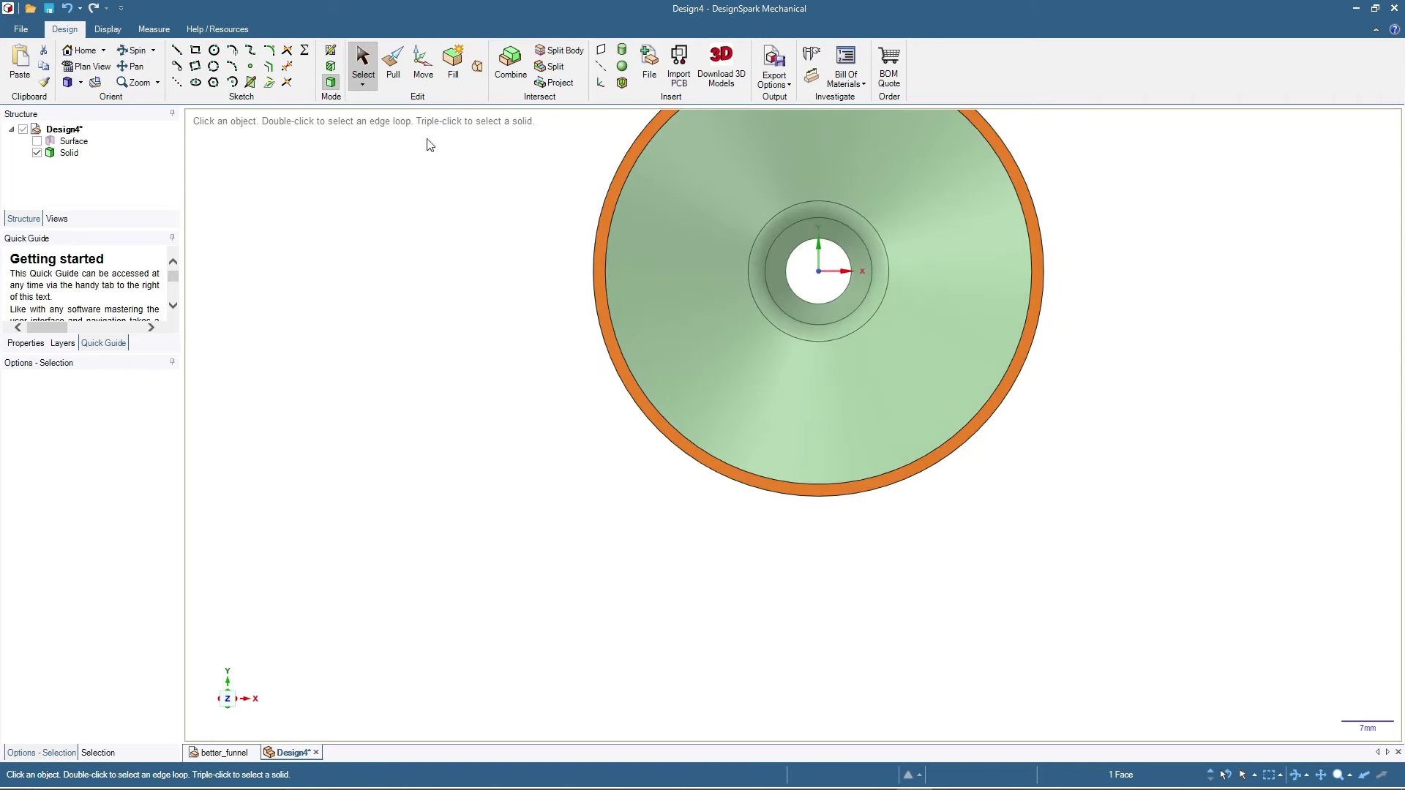
click(332, 54)
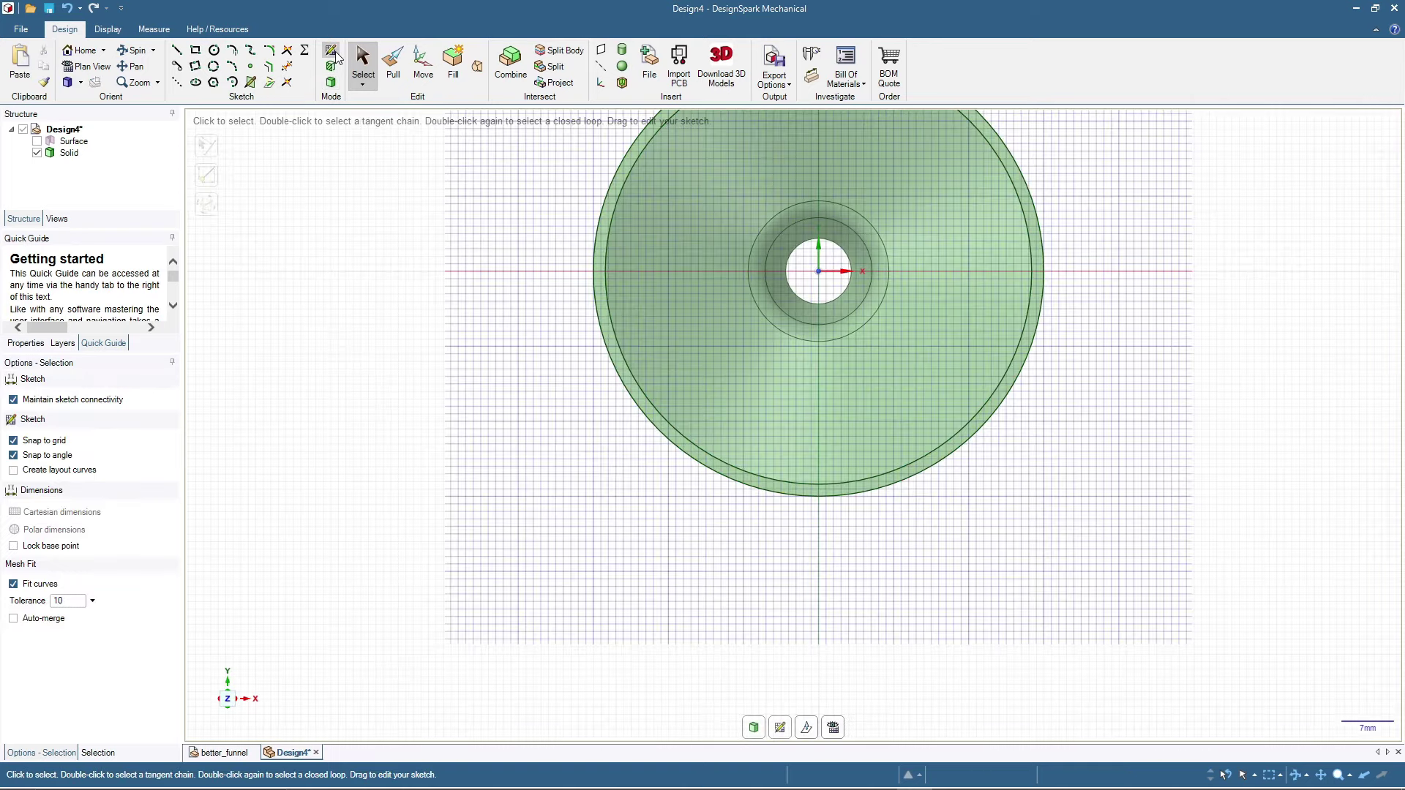
scroll(626, 293, up, 10)
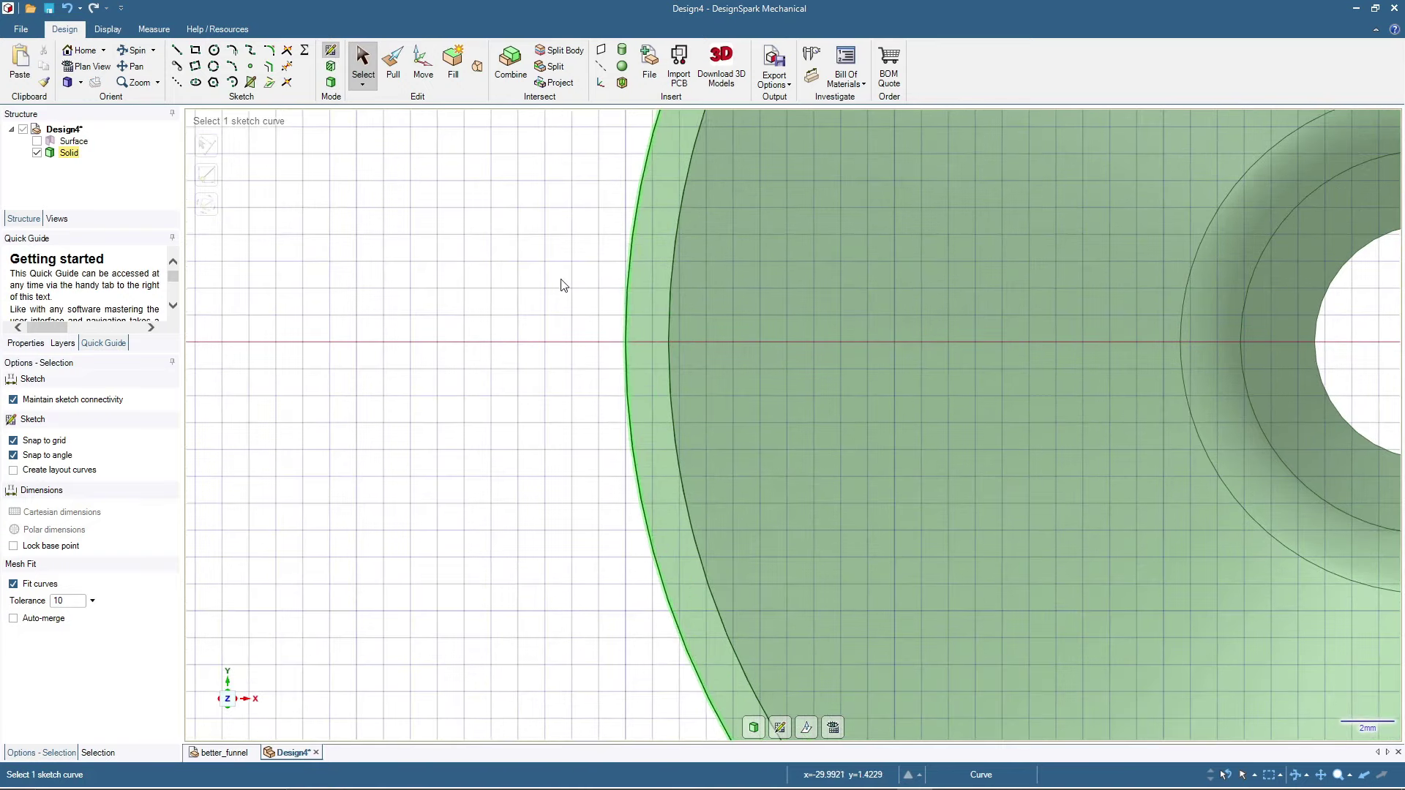
click(195, 51)
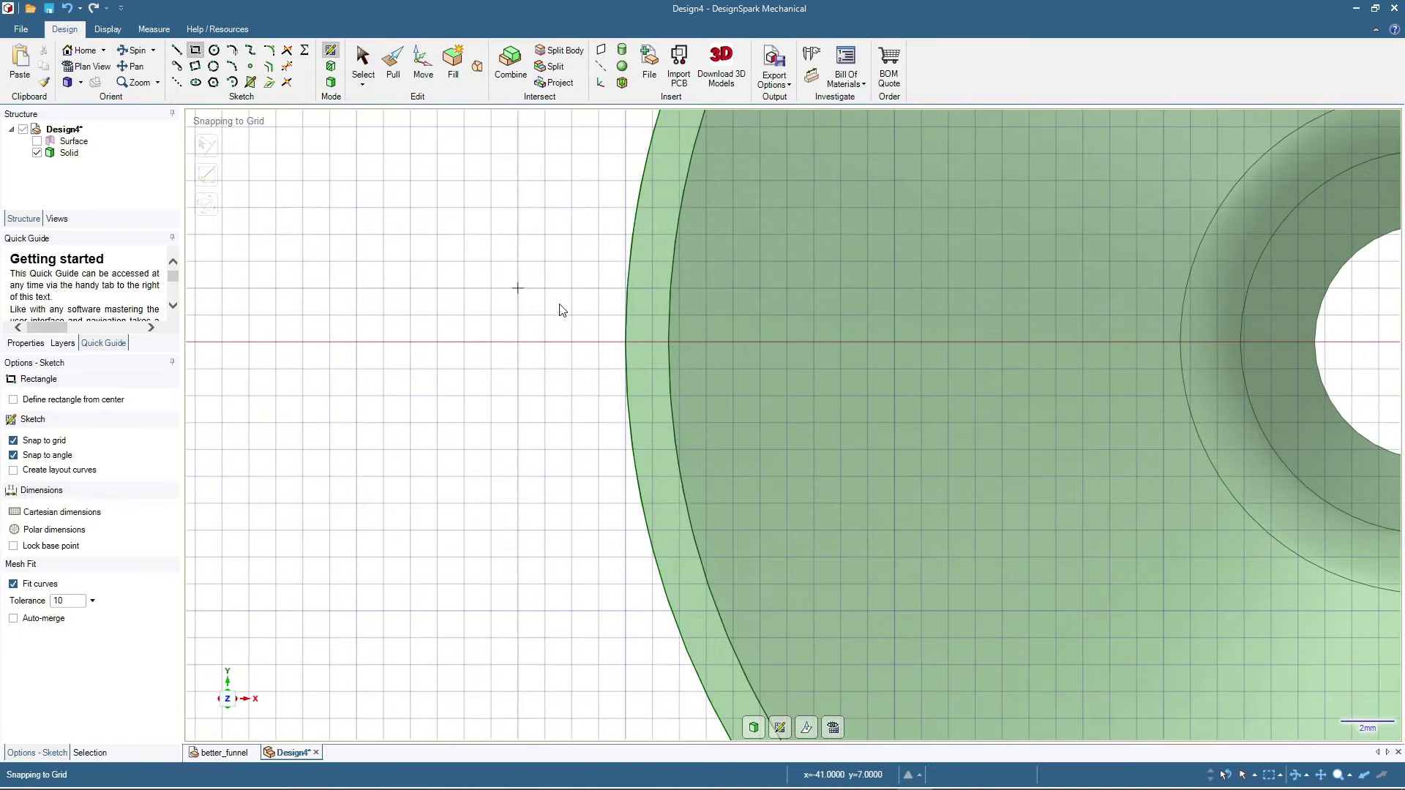
click(651, 236)
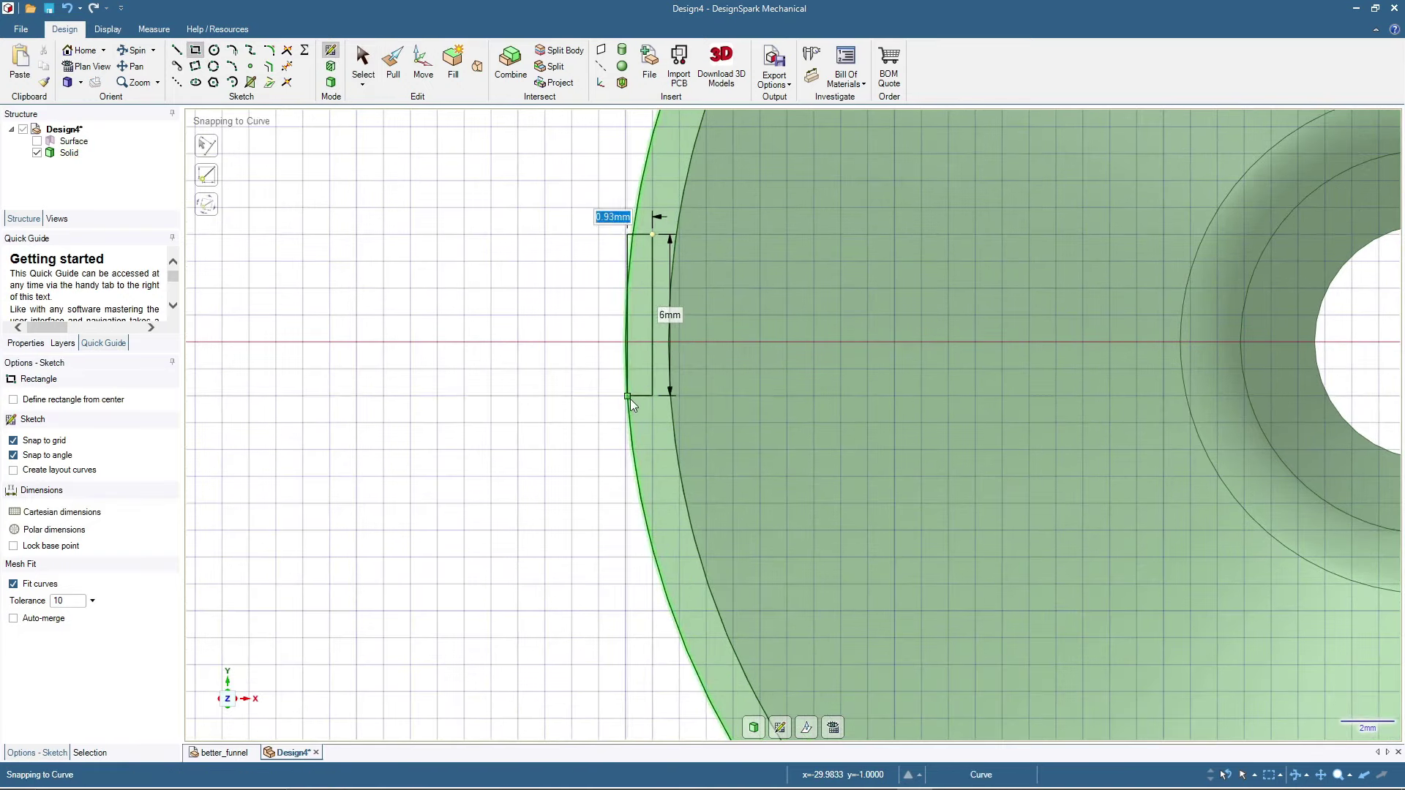
click(650, 445)
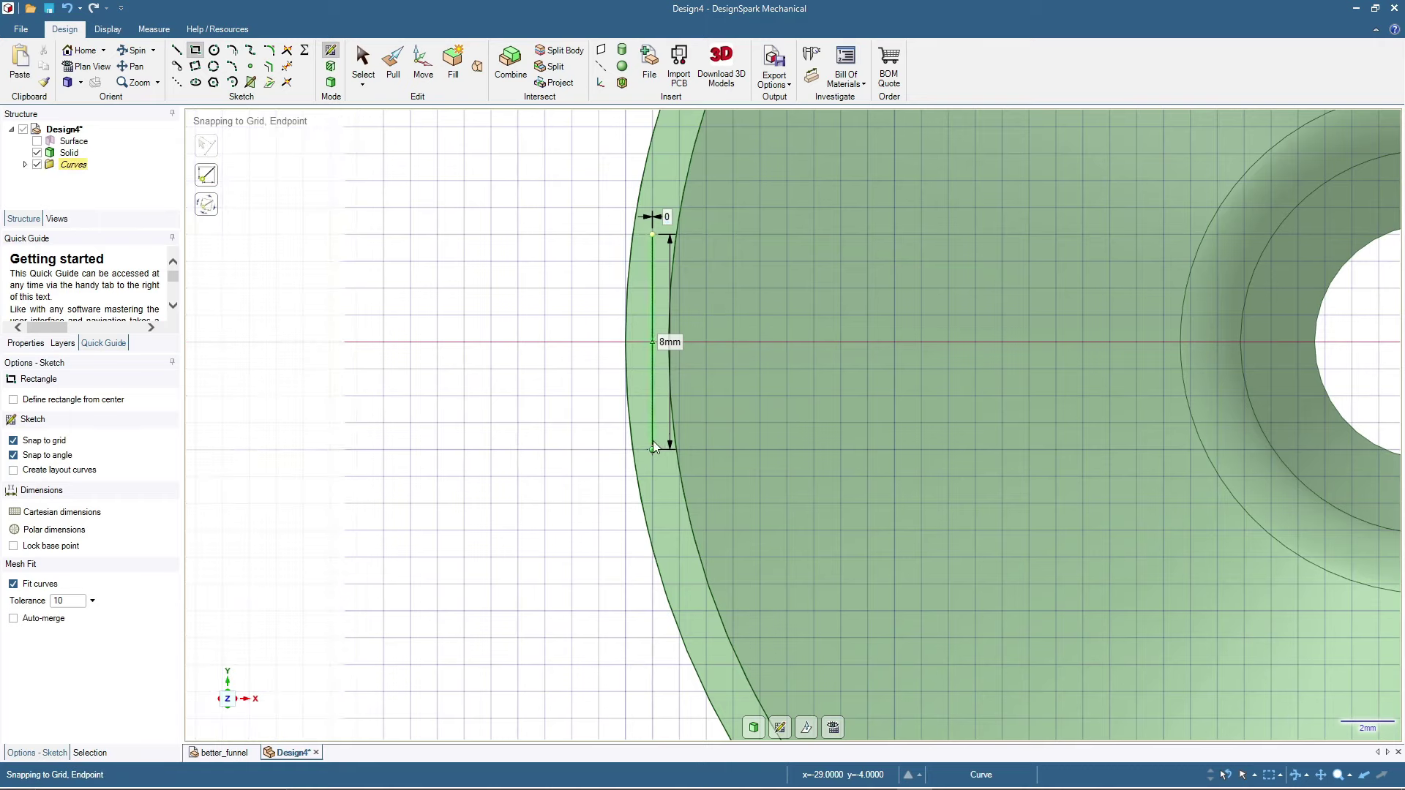
key(Escape)
key(ctrl+z)
- Sketch an 8 mm square straddling the rim's outer edge, centred on the X axis, and an 8 mm diameter circle centred inside it
click(651, 236)
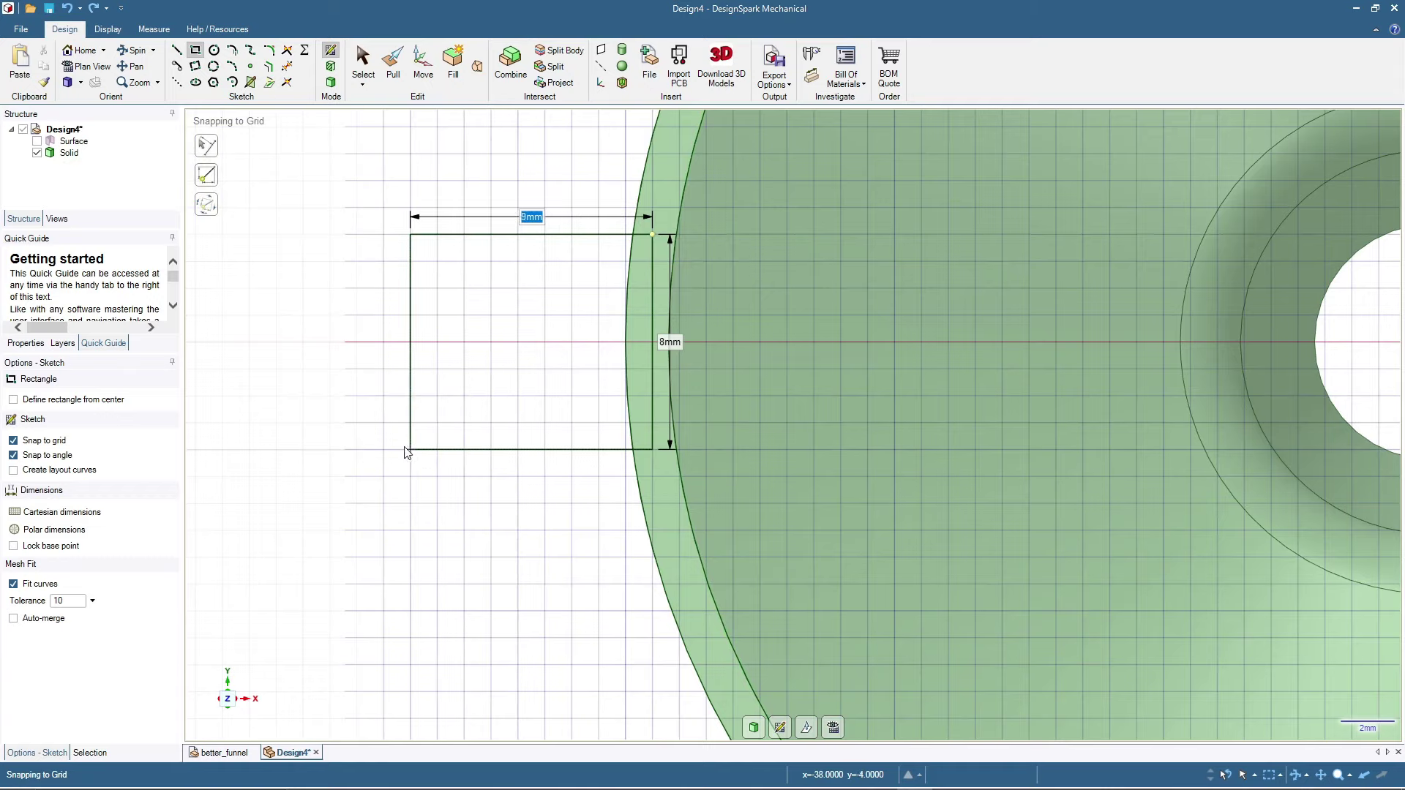
click(438, 450)
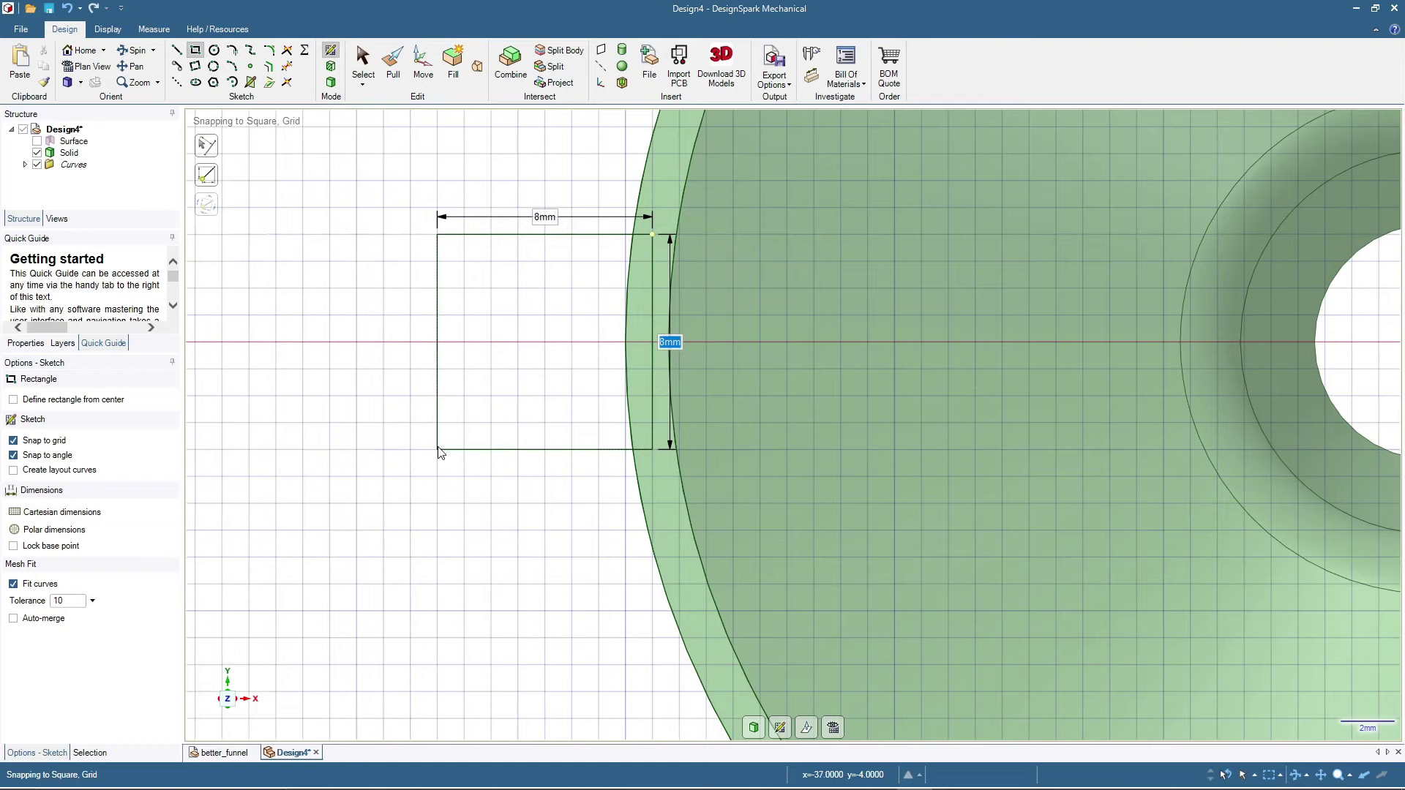
click(214, 52)
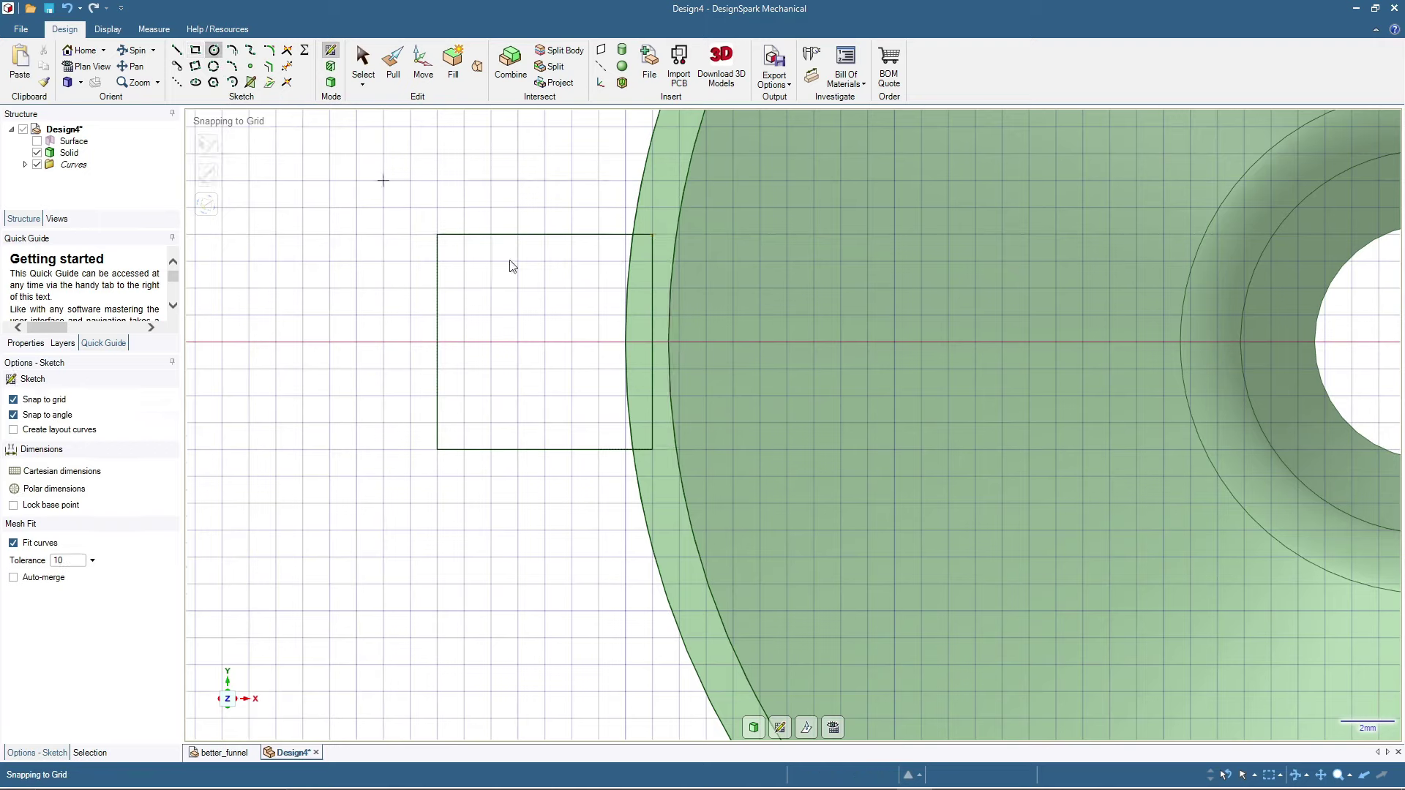
click(545, 342)
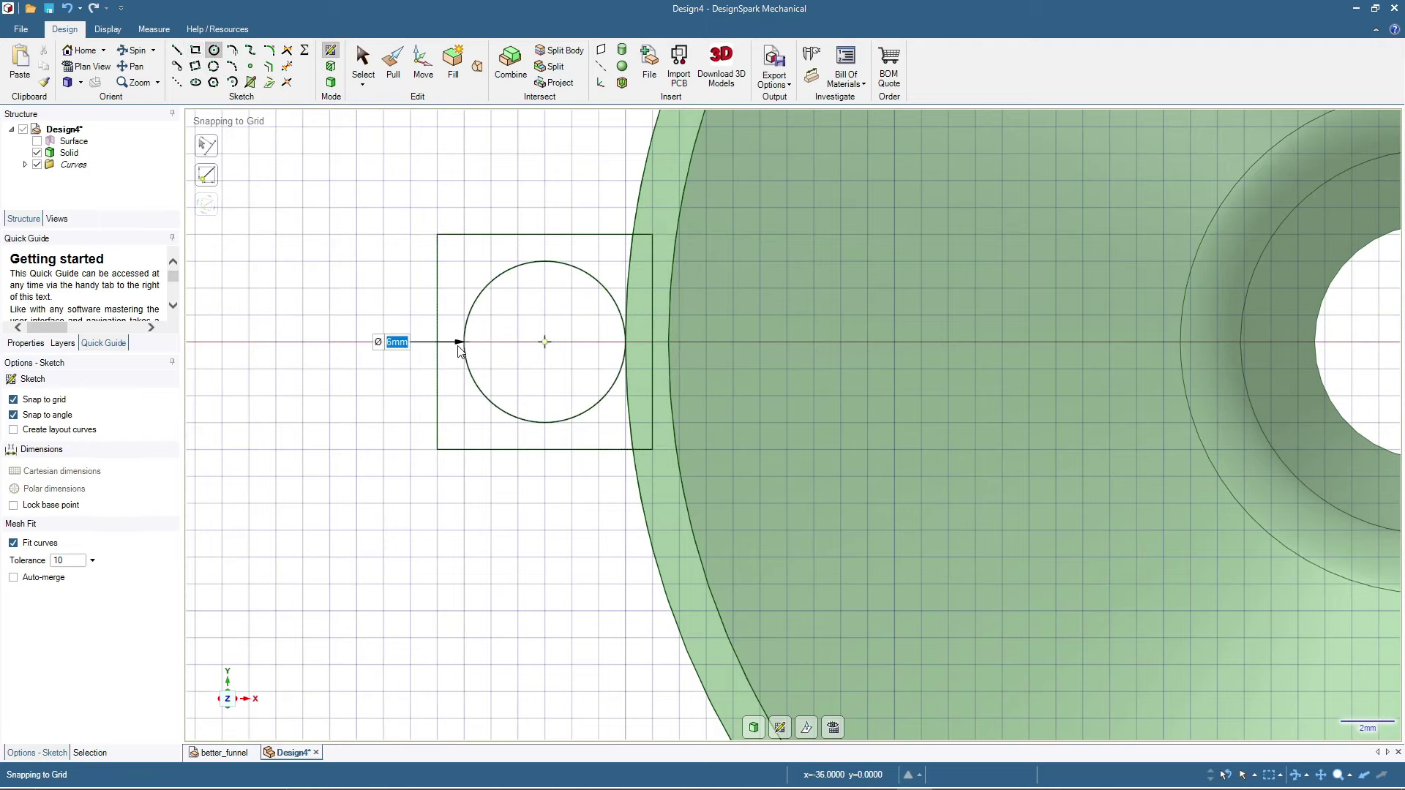
click(445, 348)
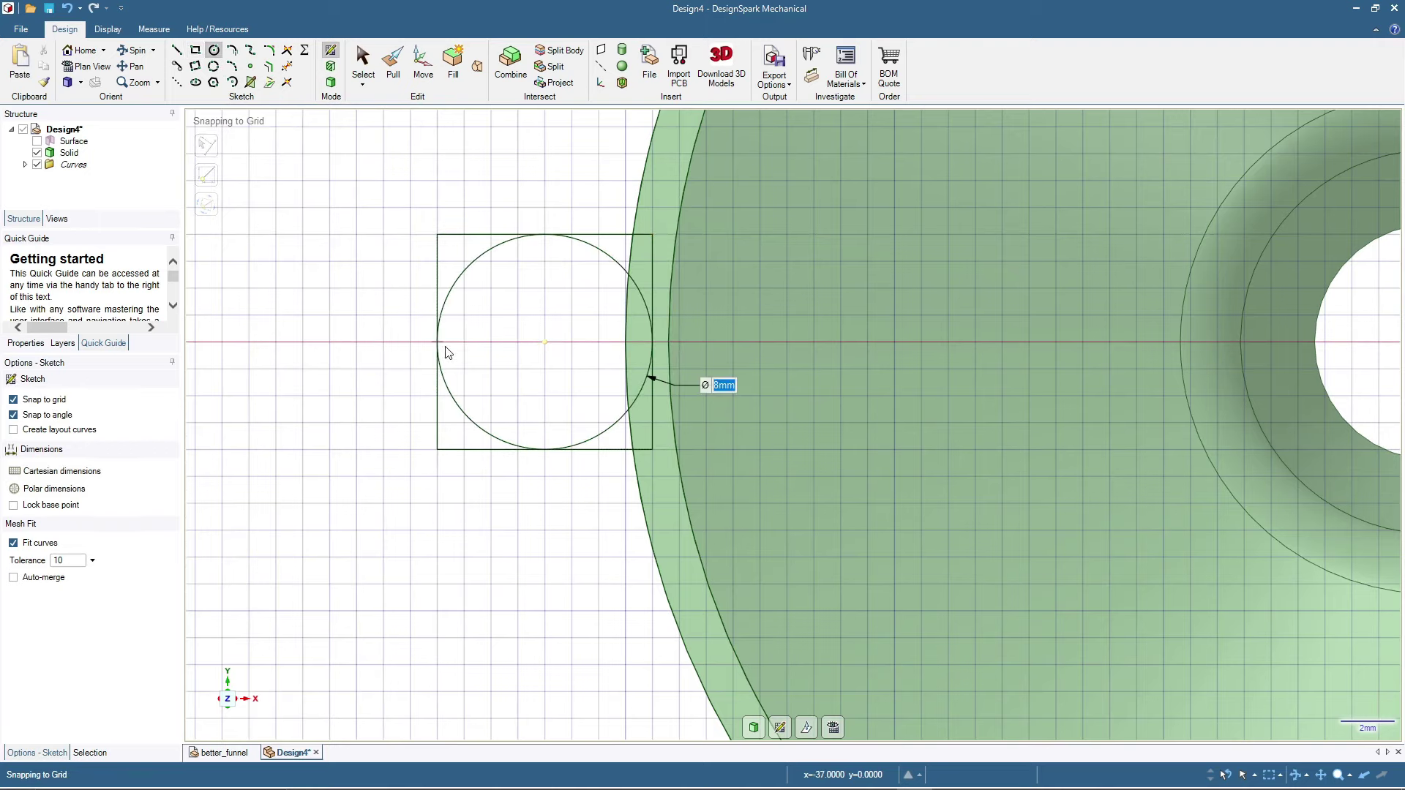
- Sketch a concentric 4 mm circle inside the 8 mm circle and a 4 mm square from its topmost point towards the rim
click(545, 341)
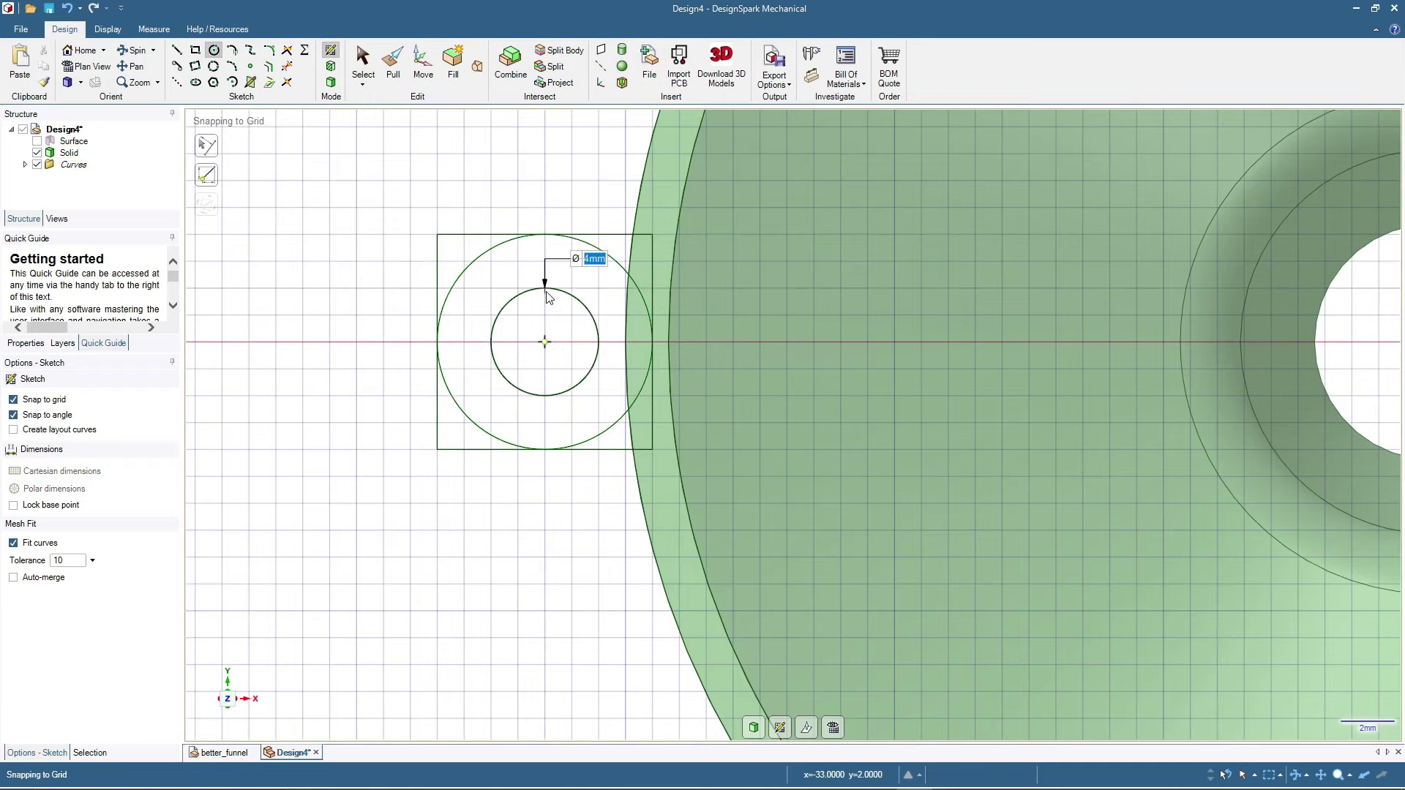
click(548, 296)
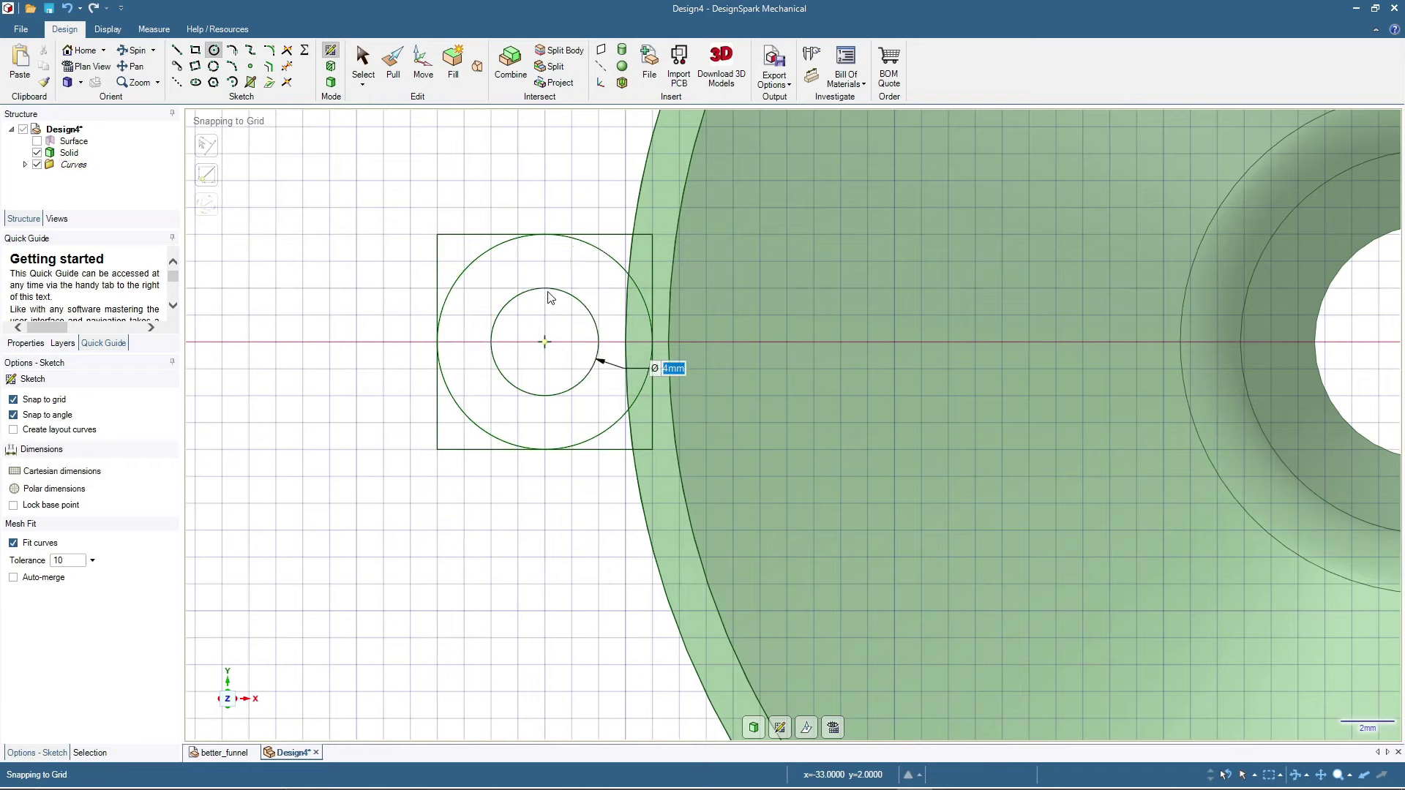
click(196, 53)
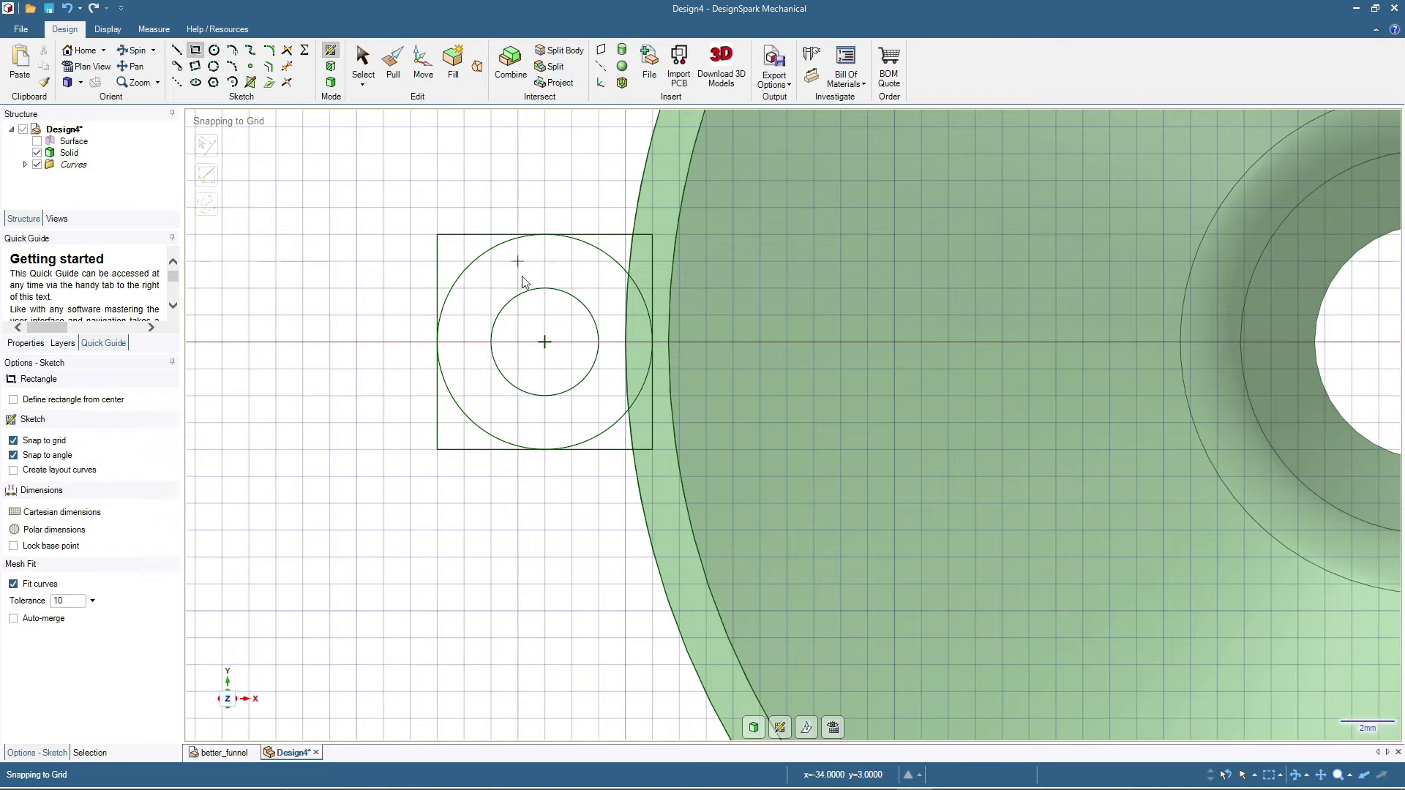
click(543, 288)
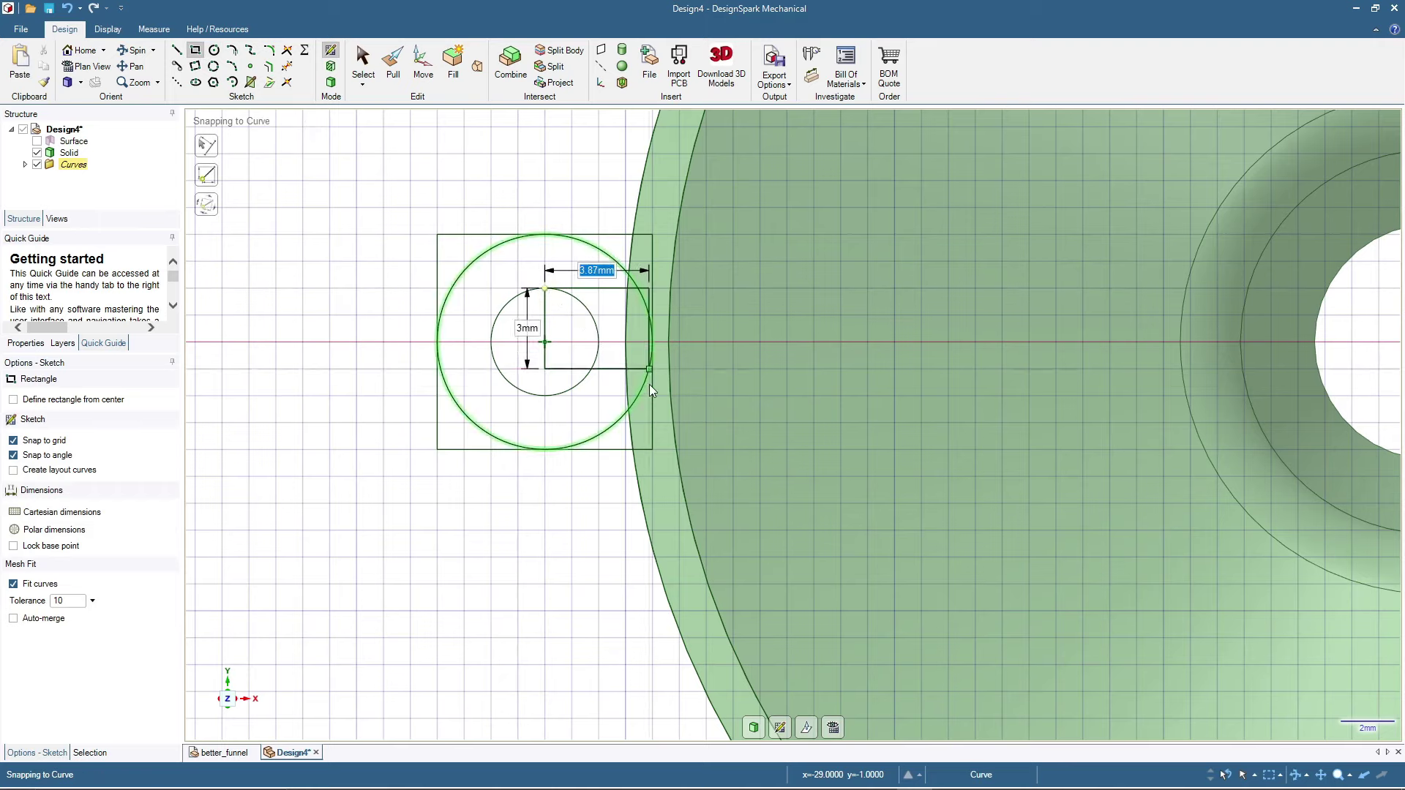
key(Tab)
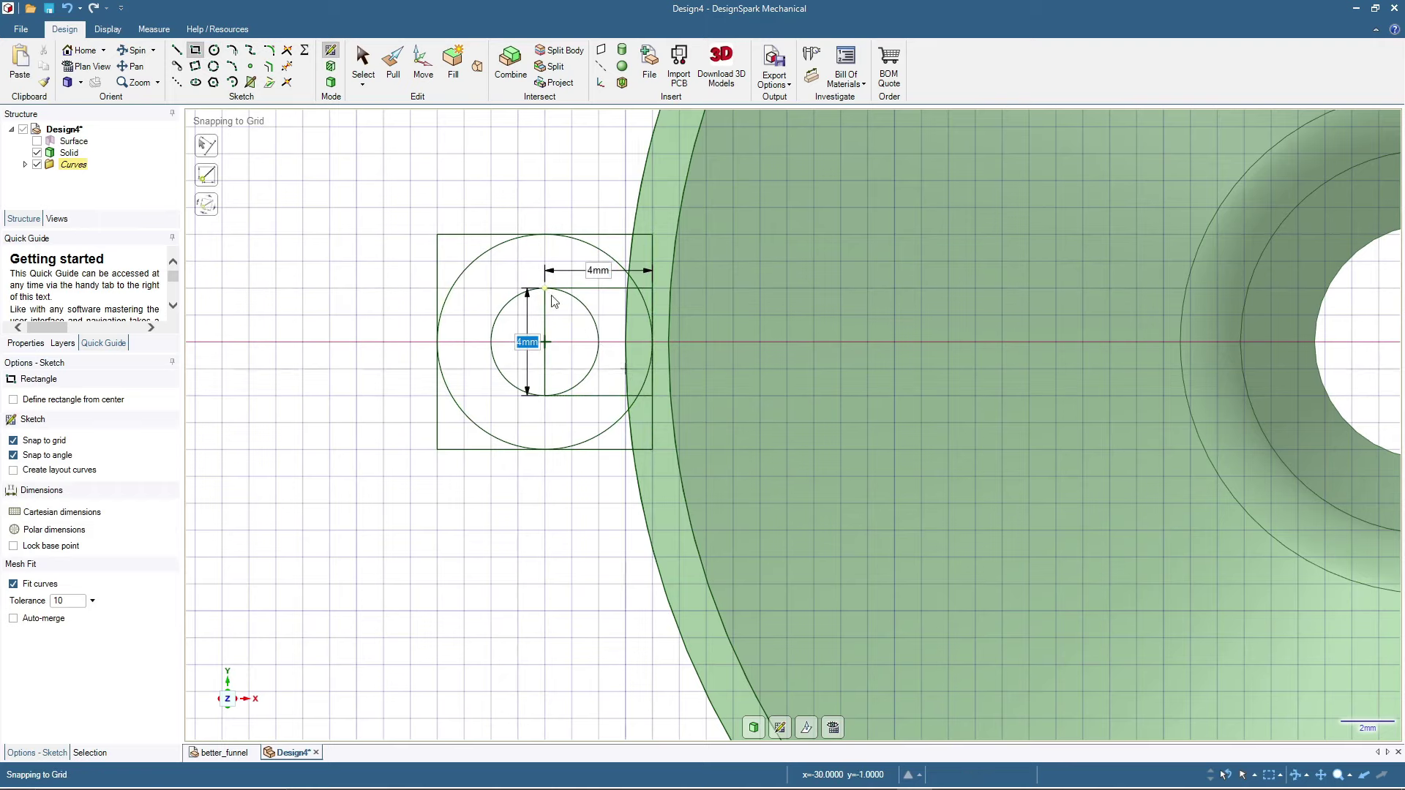
- Switch to 3D mode and pull the three faces forming the U-shaped tab 2 mm downward with the Add option
click(362, 66)
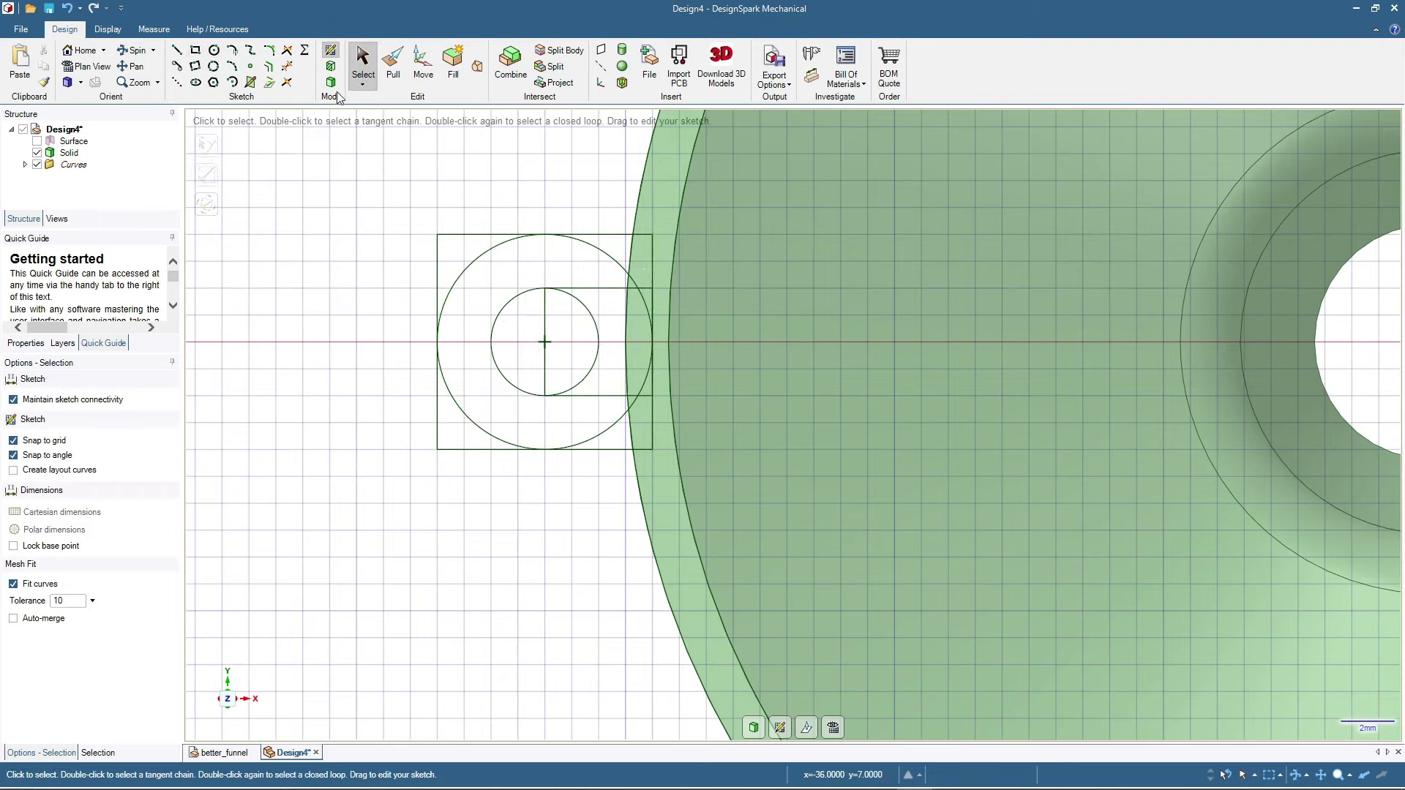
click(331, 82)
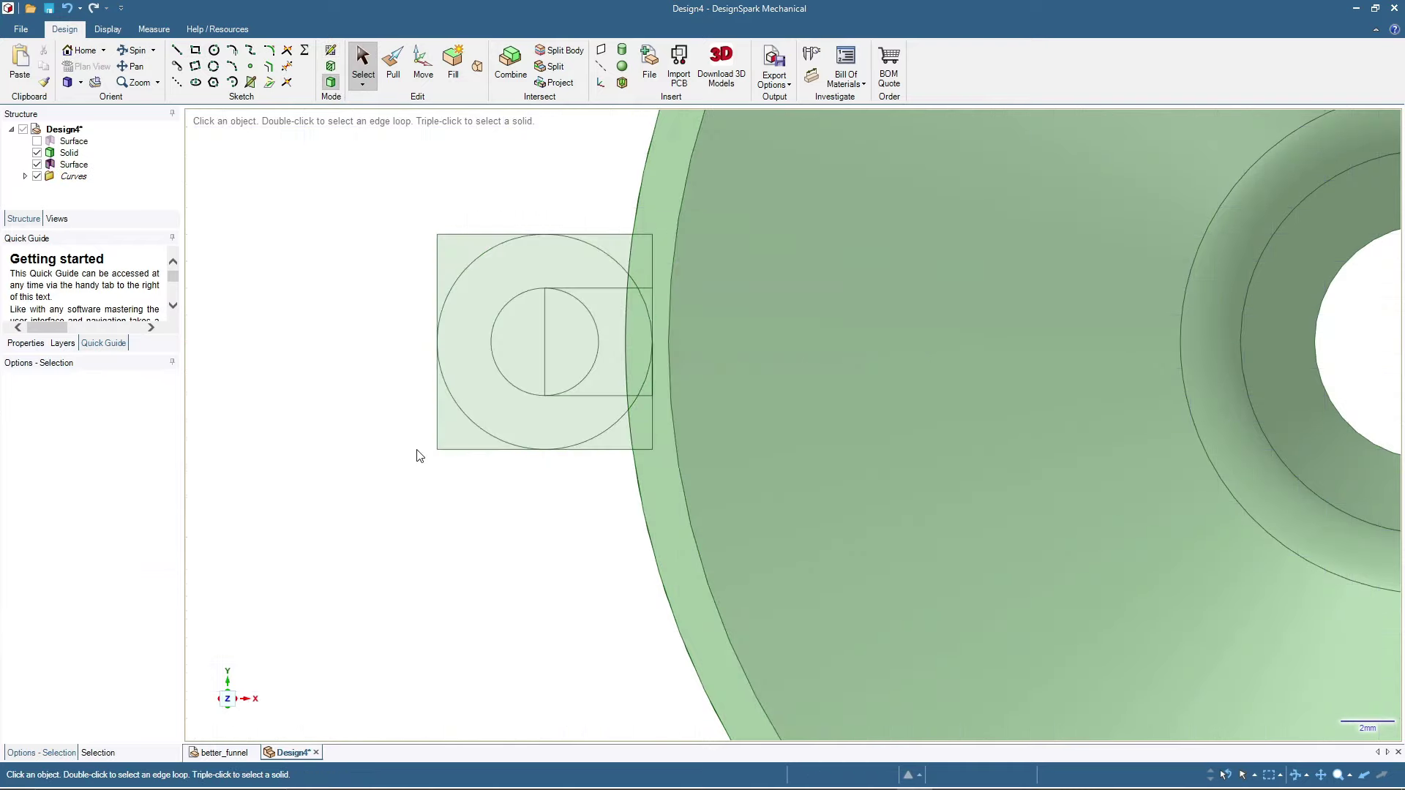
middle_drag(388, 408, 383, 301)
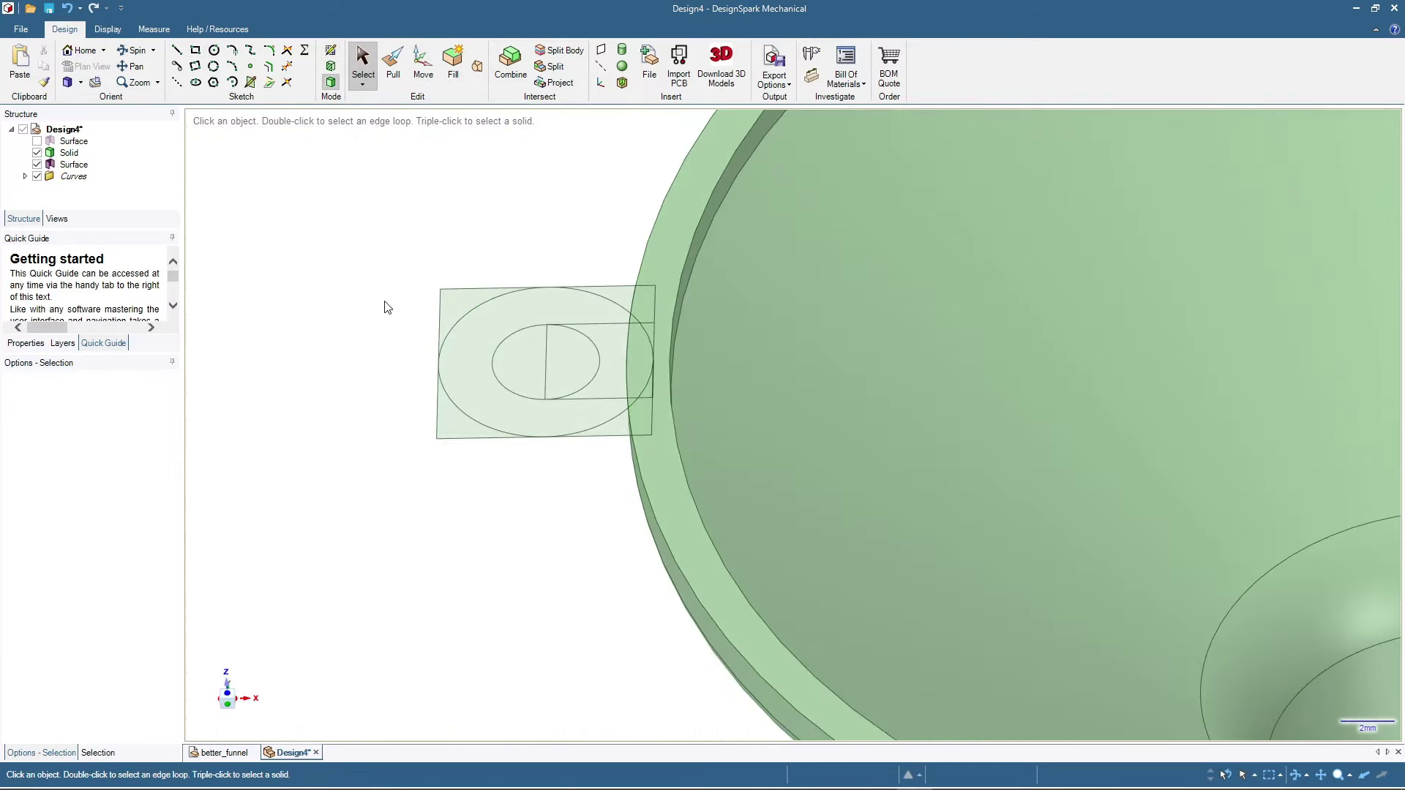
click(616, 423)
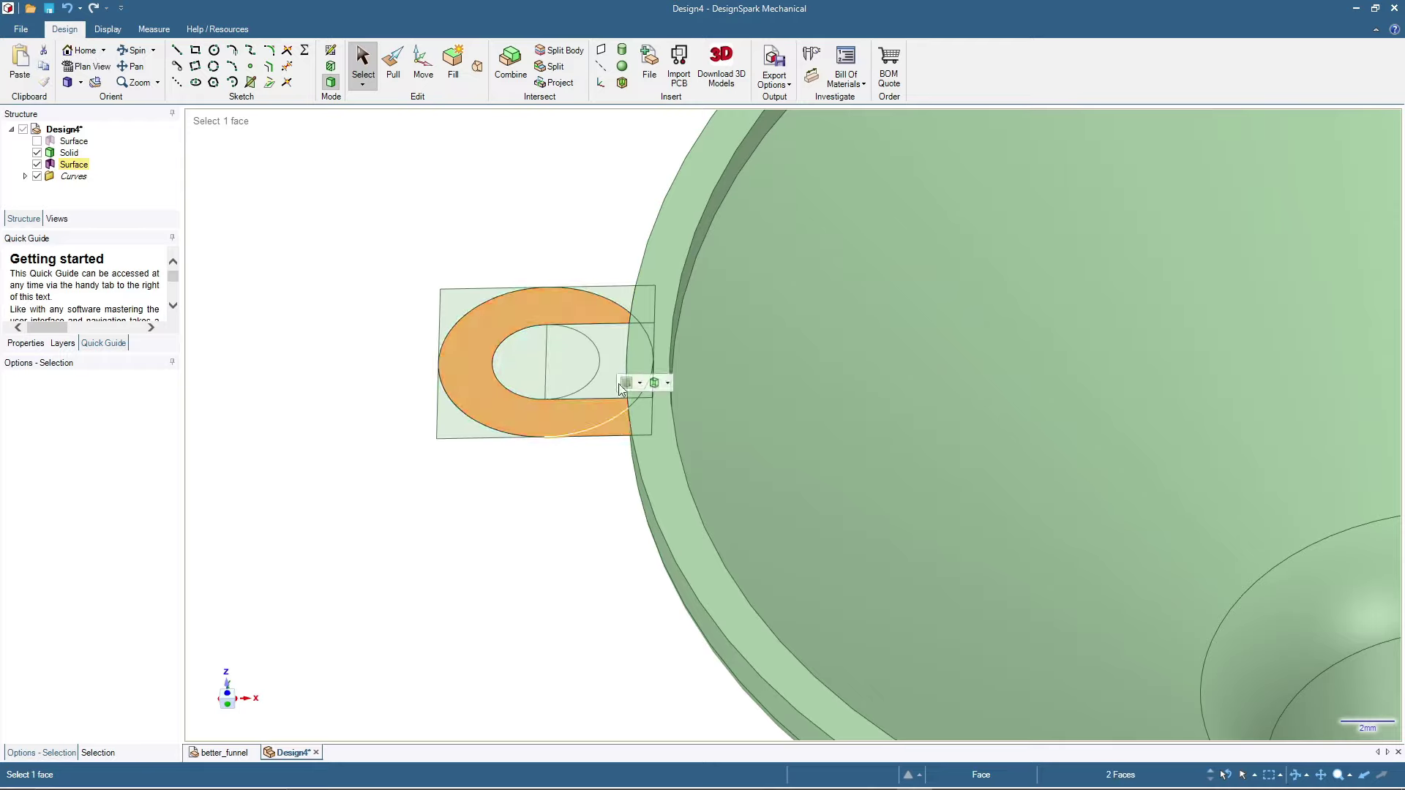
ctrl+click(624, 298)
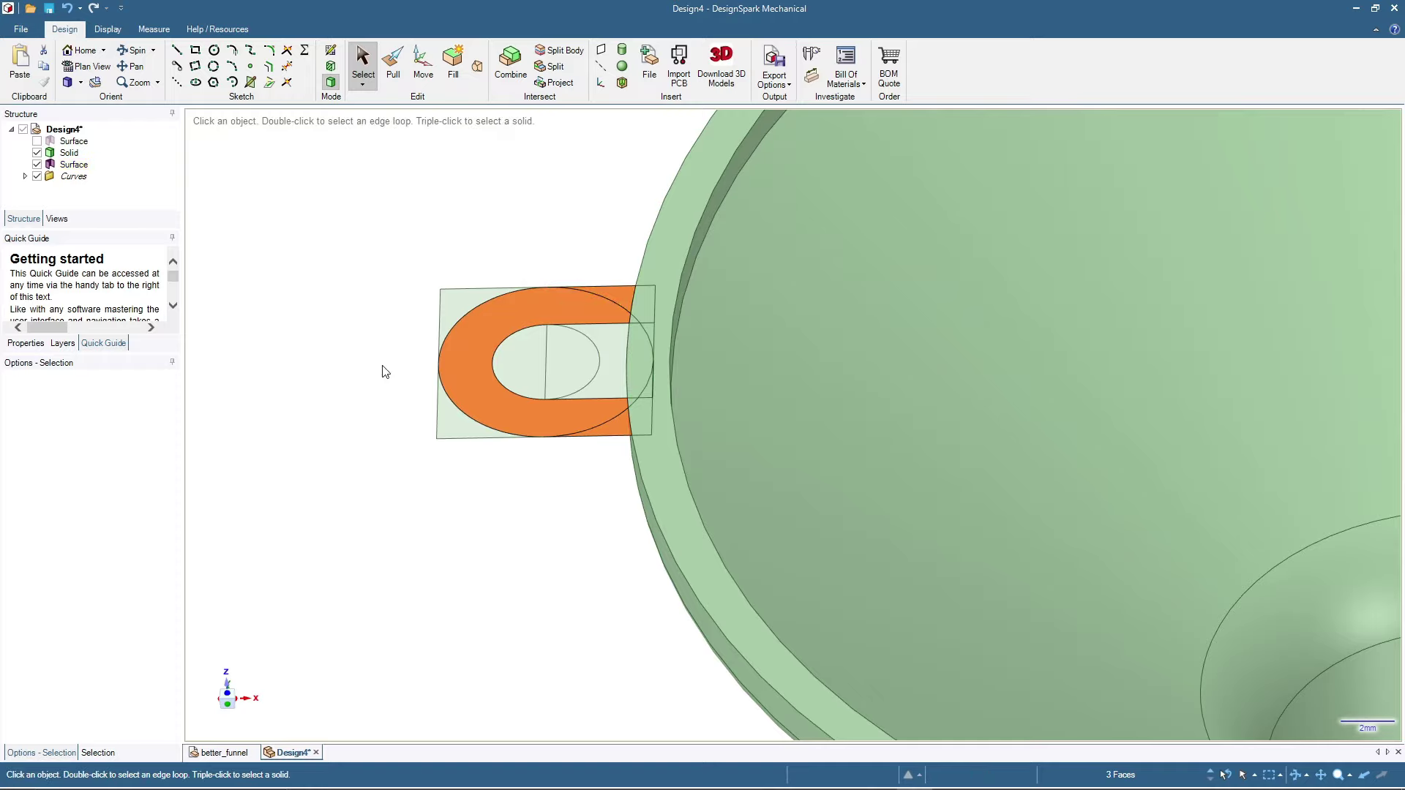
key(p)
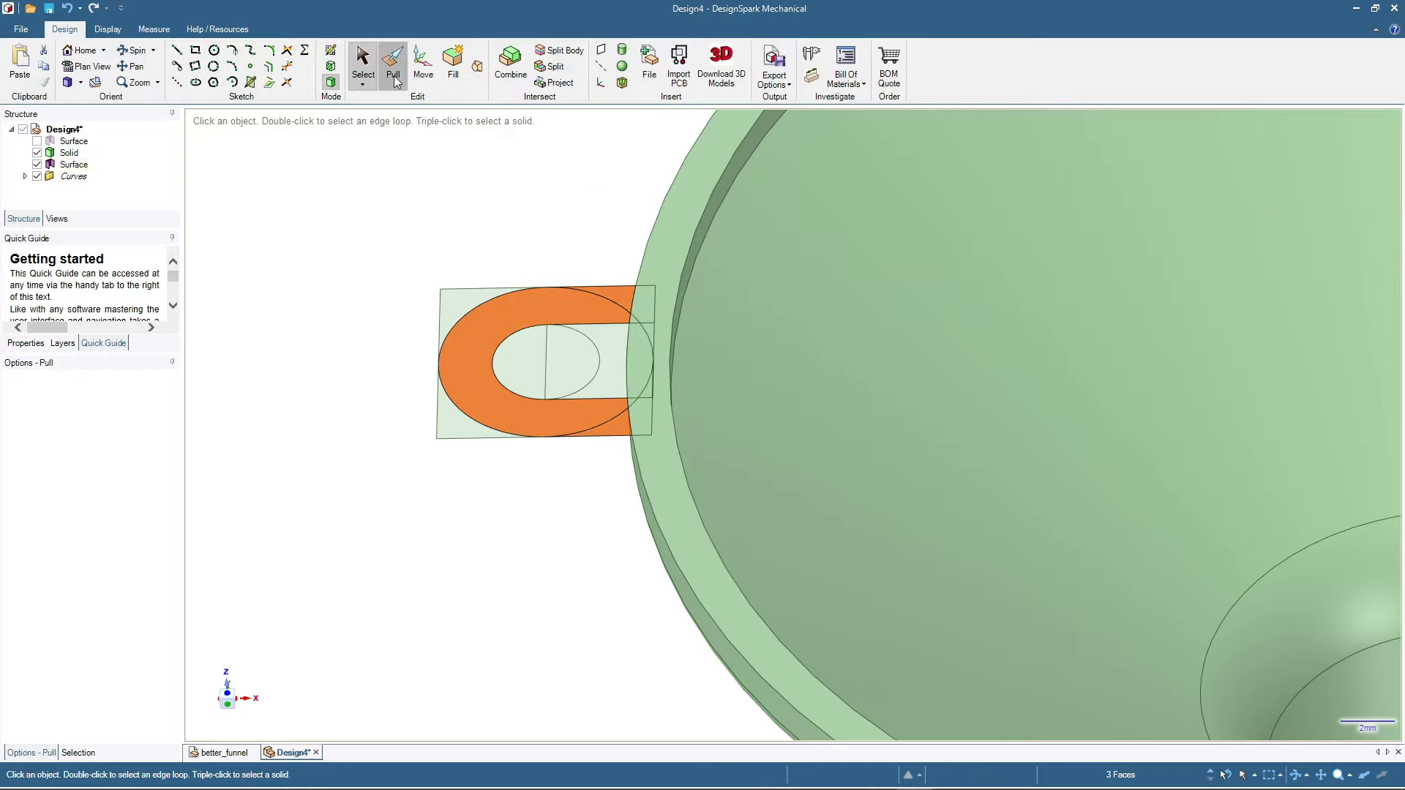
click(25, 400)
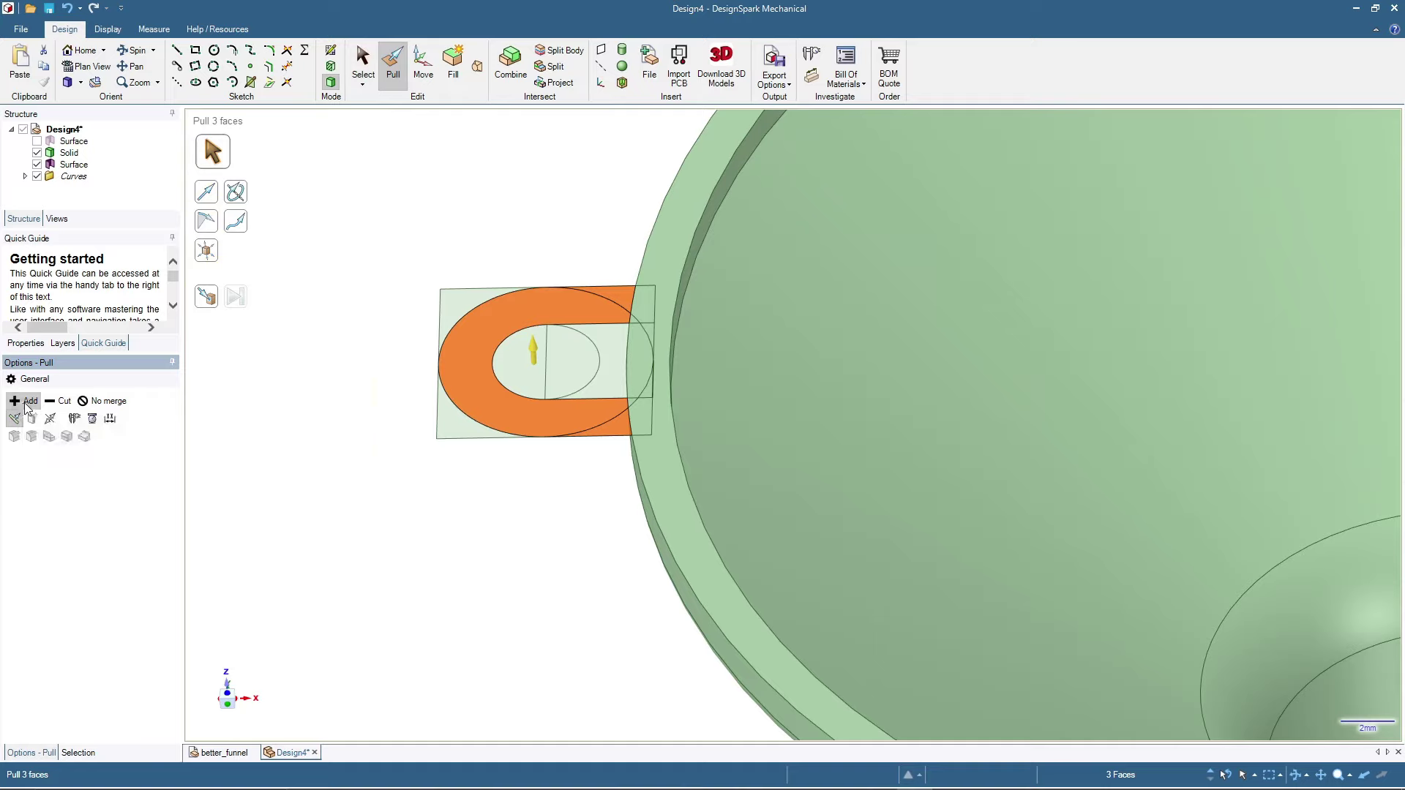
drag(485, 415, 485, 446)
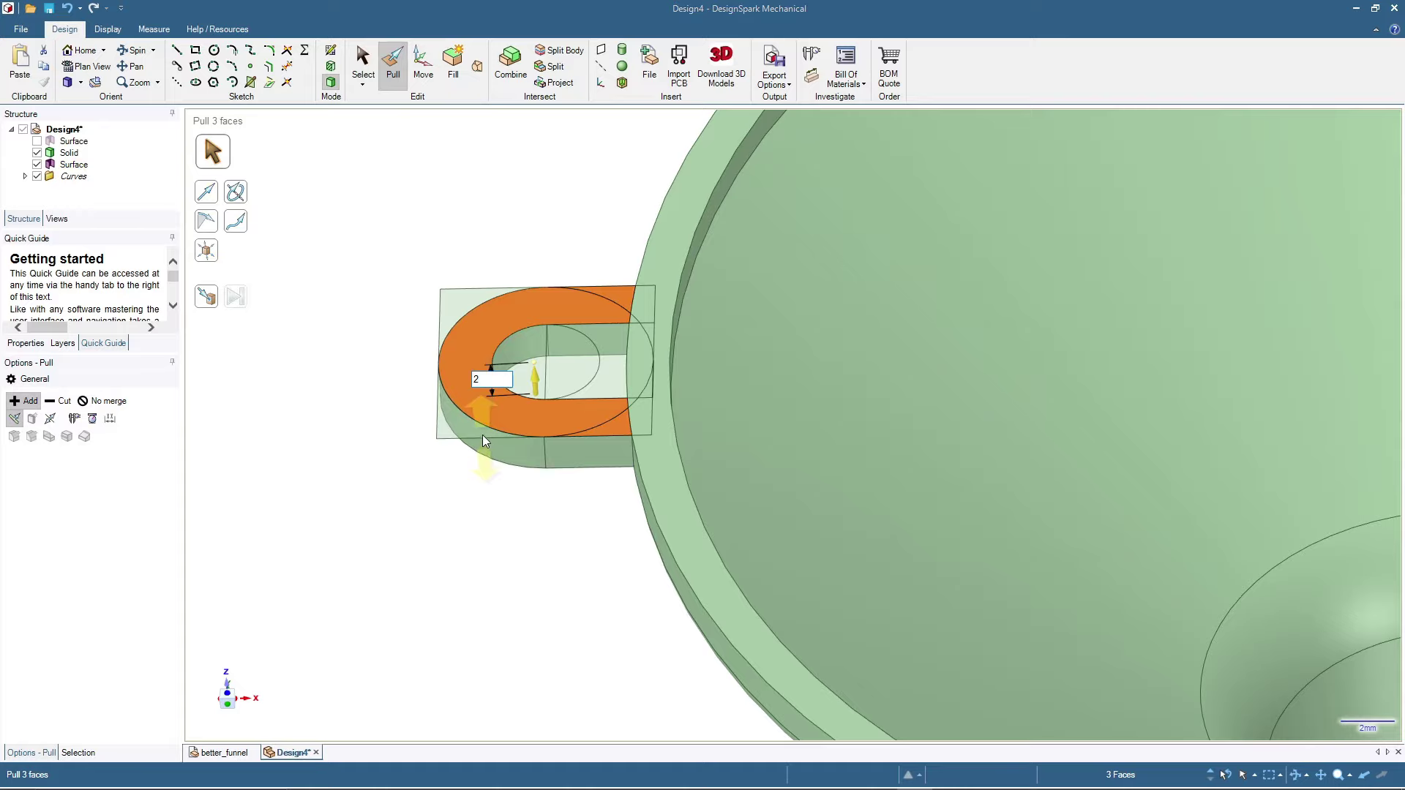
key(Return)
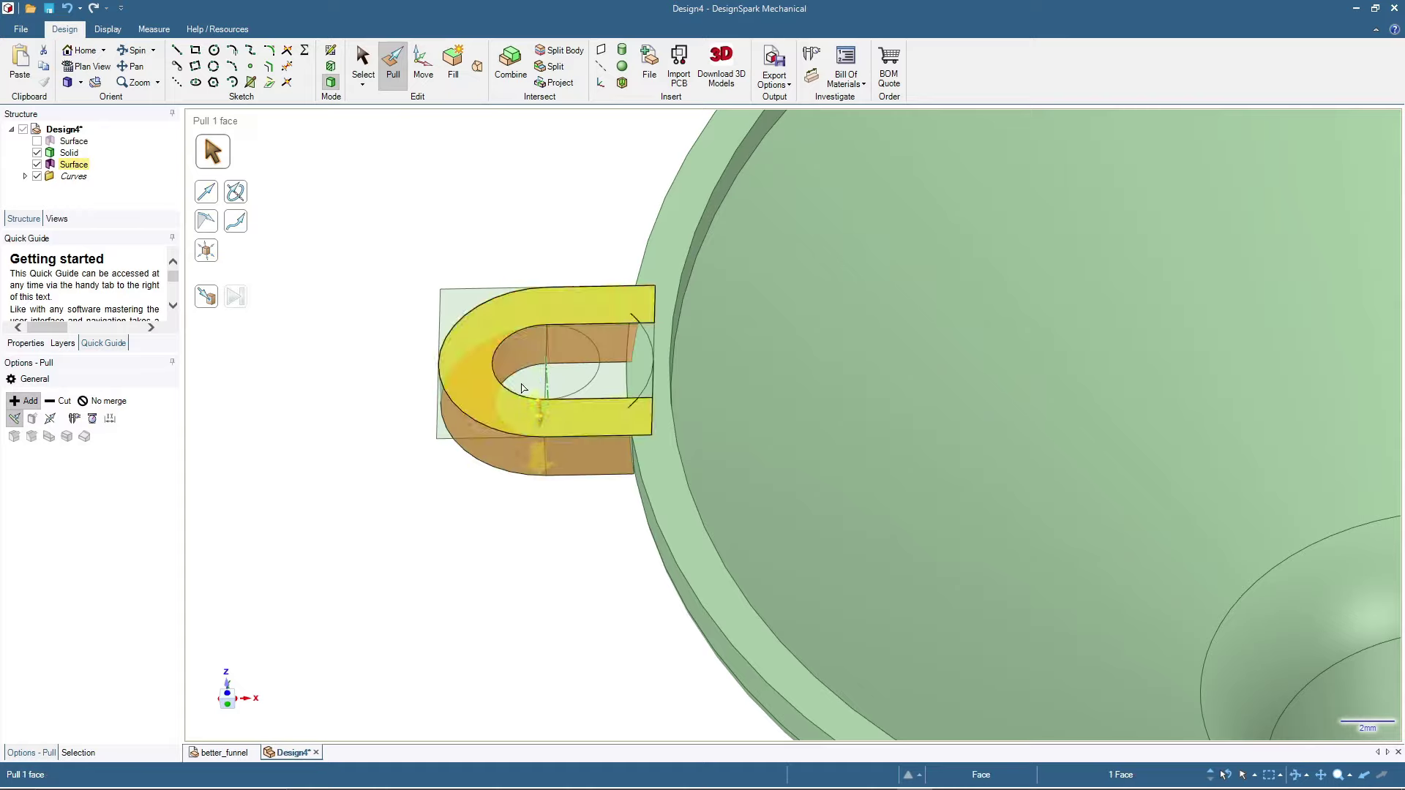
- Pull the curved end face of the tab's far arm into the funnel wall to close the gap beneath the rim
click(363, 63)
click(354, 432)
middle_drag(367, 432, 358, 326)
scroll(630, 310, up, 5)
middle_drag(627, 399, 627, 304)
scroll(753, 375, up, 3)
click(724, 381)
click(724, 379)
click(398, 71)
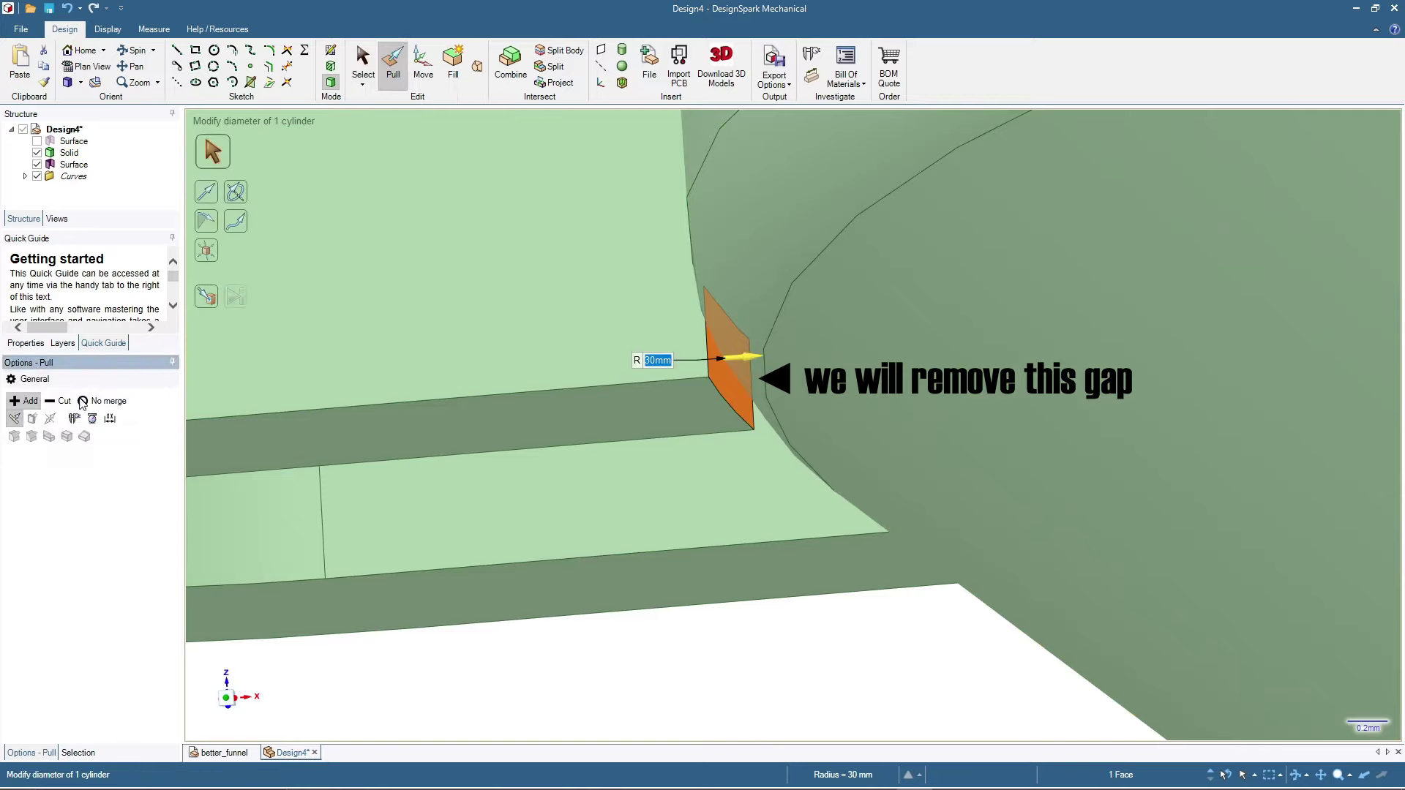
drag(750, 372, 920, 313)
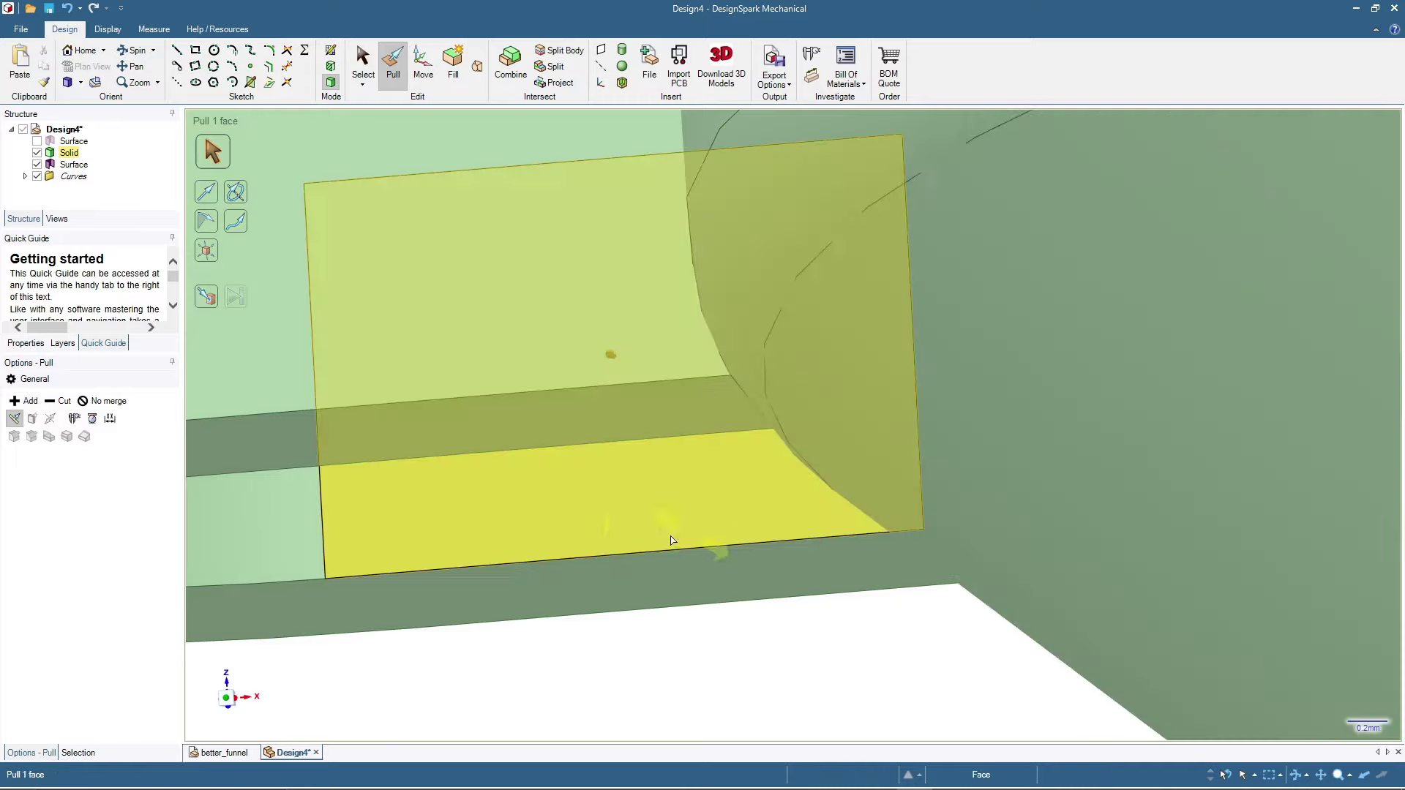
- Extend the end face of the tab's near arm into the funnel wall with Pull and leave the command
middle_drag(657, 474, 684, 414)
scroll(686, 486, up, 1)
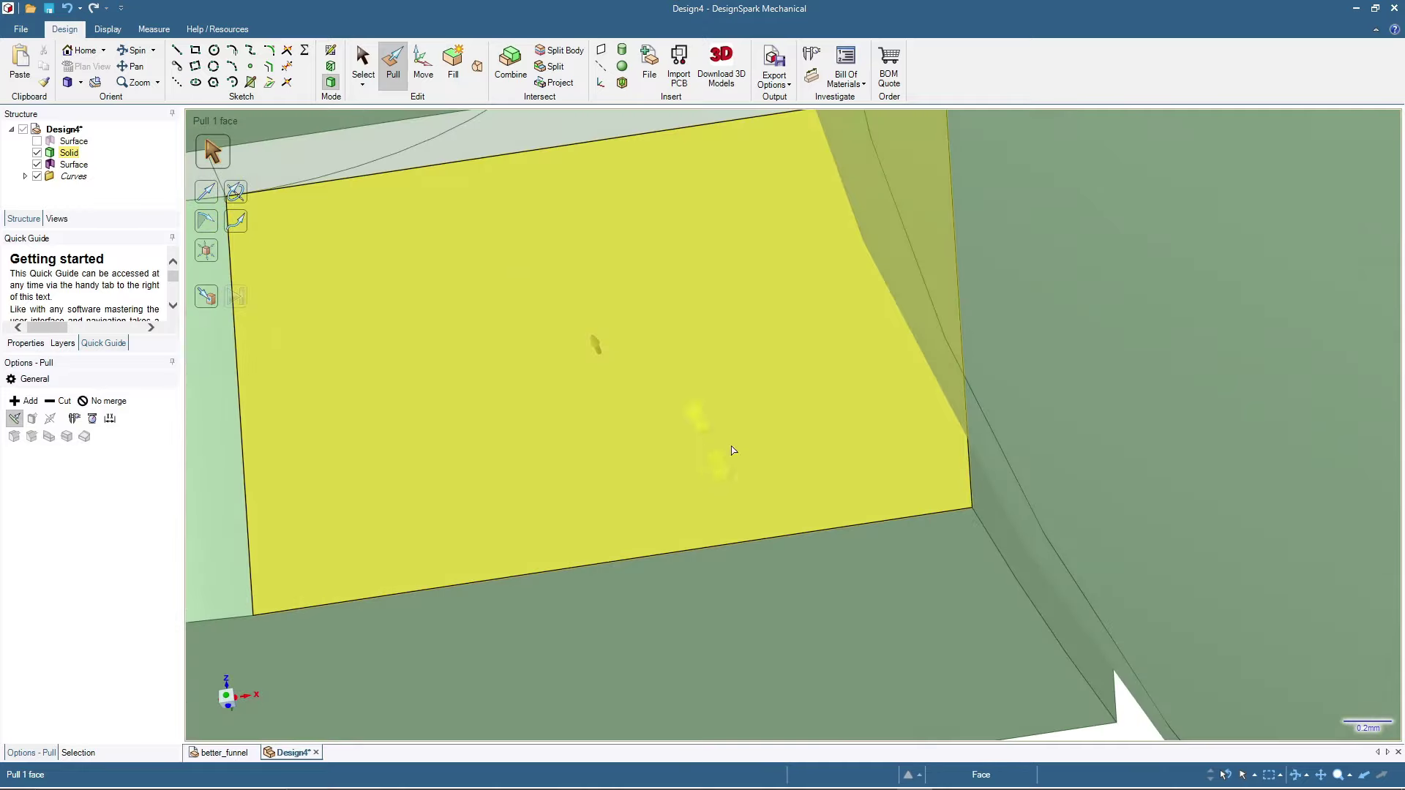
click(993, 518)
drag(994, 518, 1204, 414)
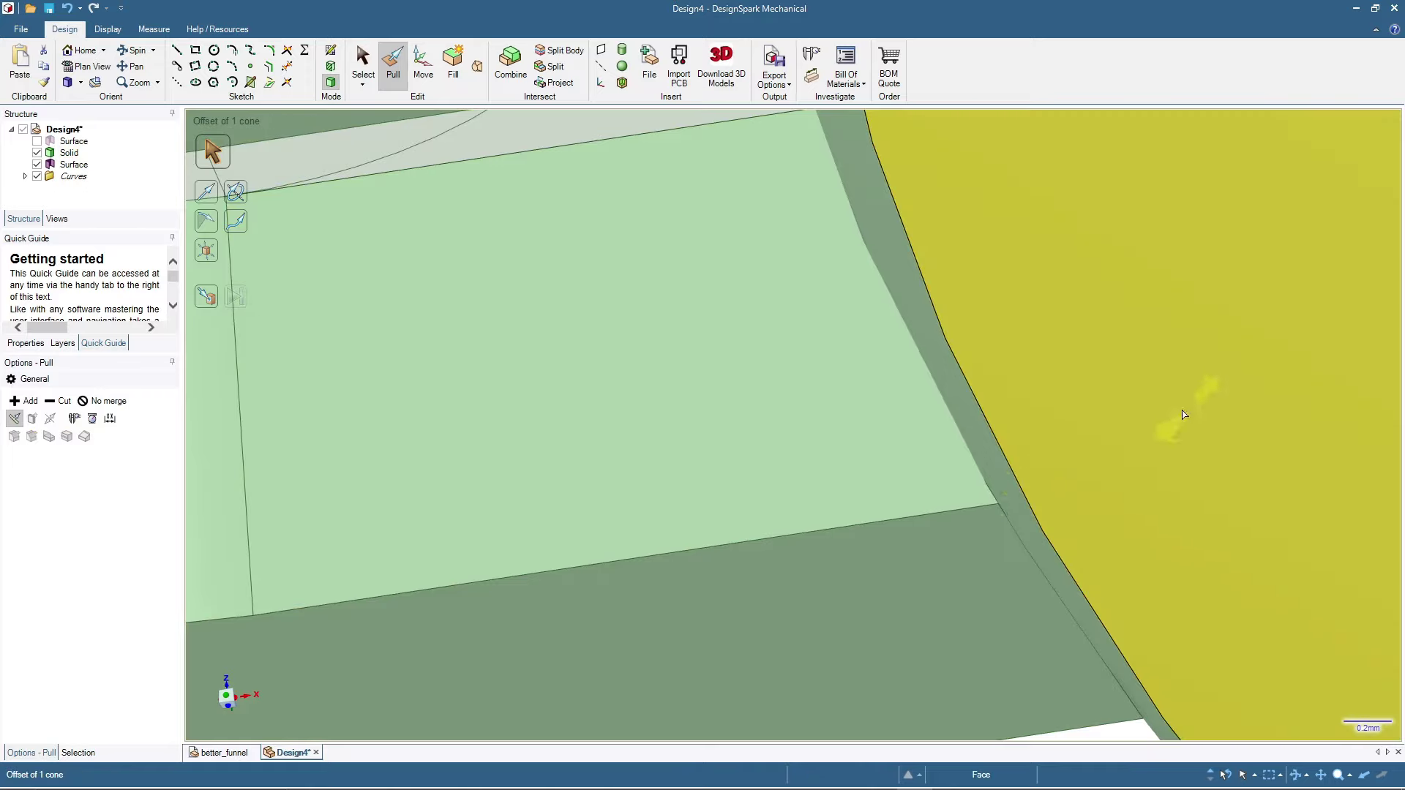
scroll(940, 504, down, 3)
middle_drag(838, 541, 922, 568)
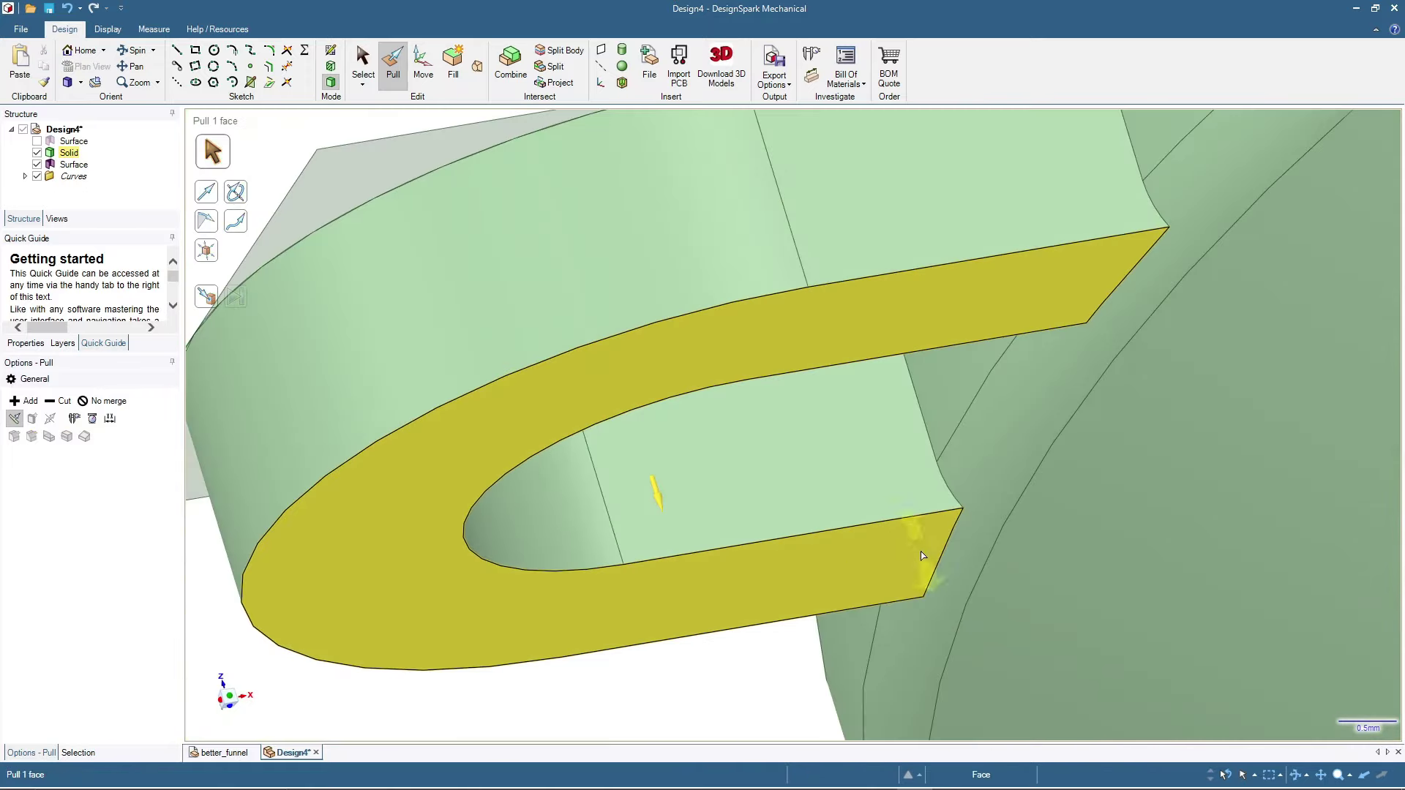
key(Escape)
click(360, 50)
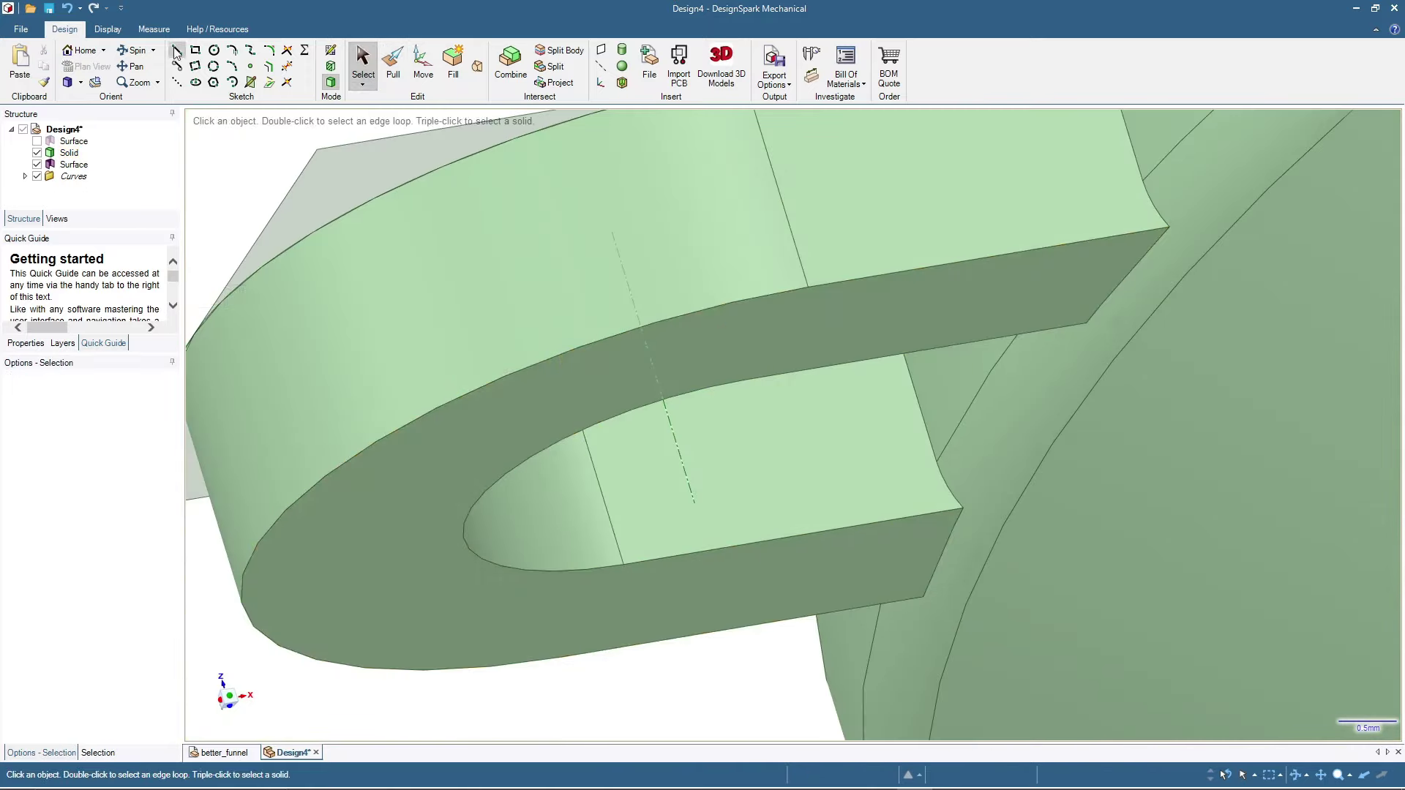
- Return to the home view and delete the tab's leftover sketch surface, the curves and the hidden profile surface
click(87, 50)
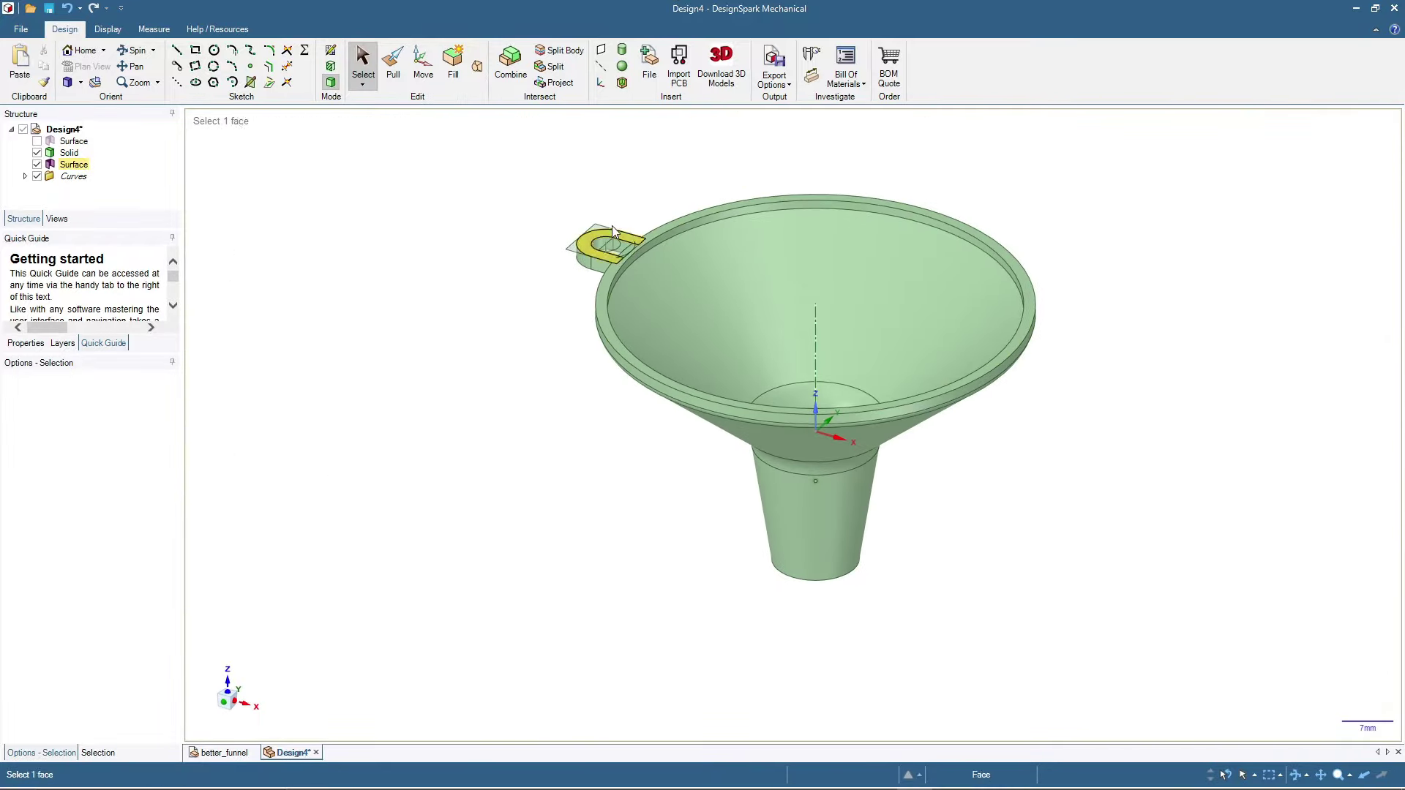
click(68, 165)
click(67, 166)
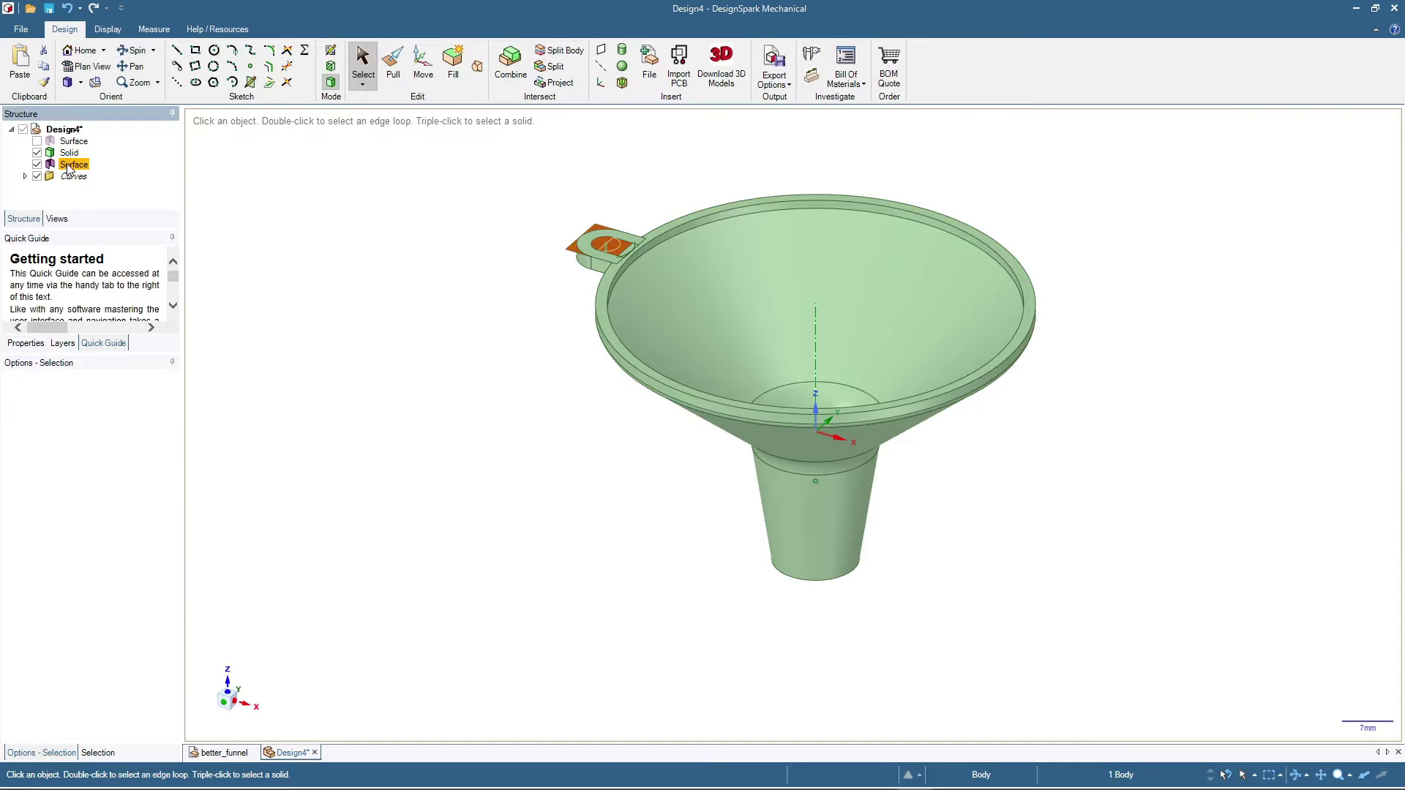
key(Delete)
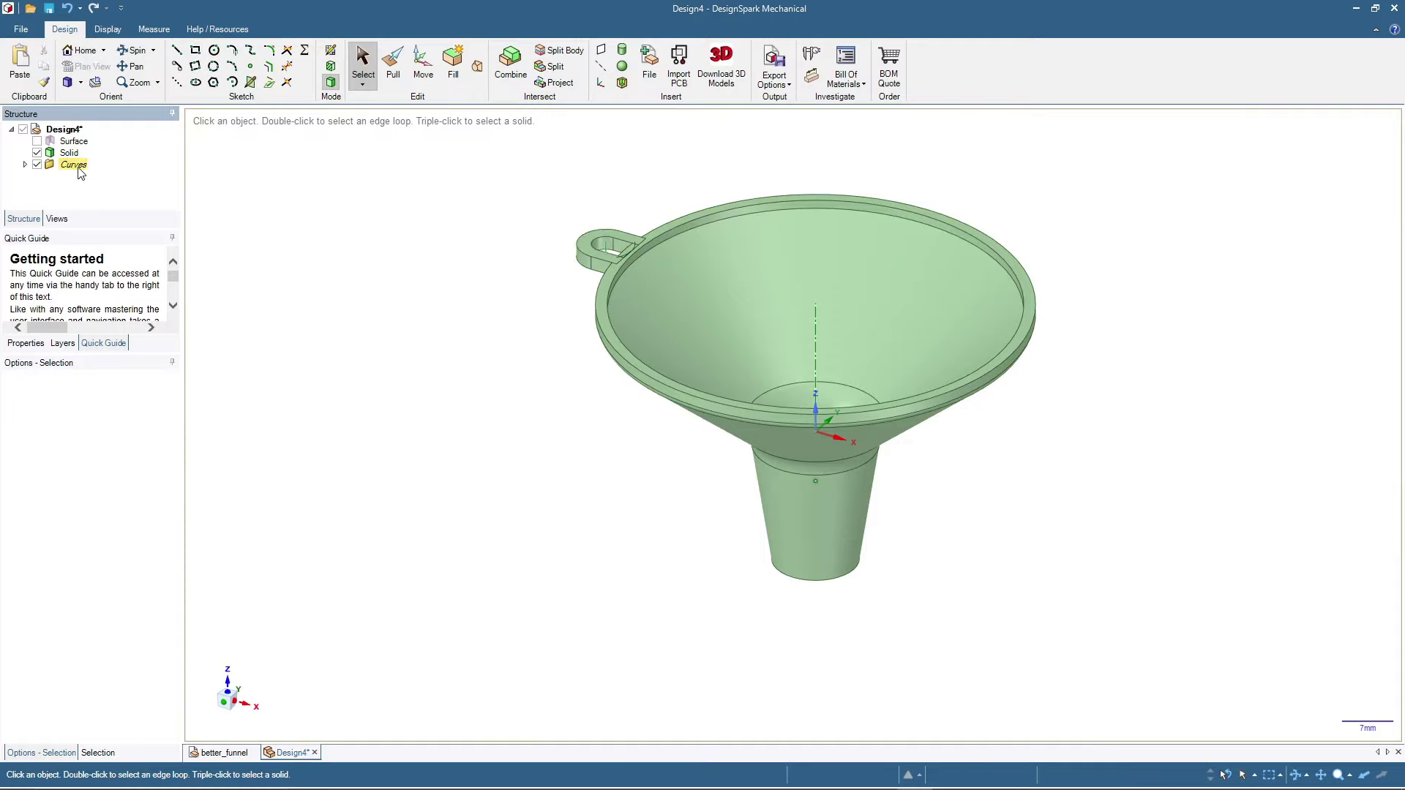
click(77, 165)
key(Delete)
click(77, 145)
key(Delete)
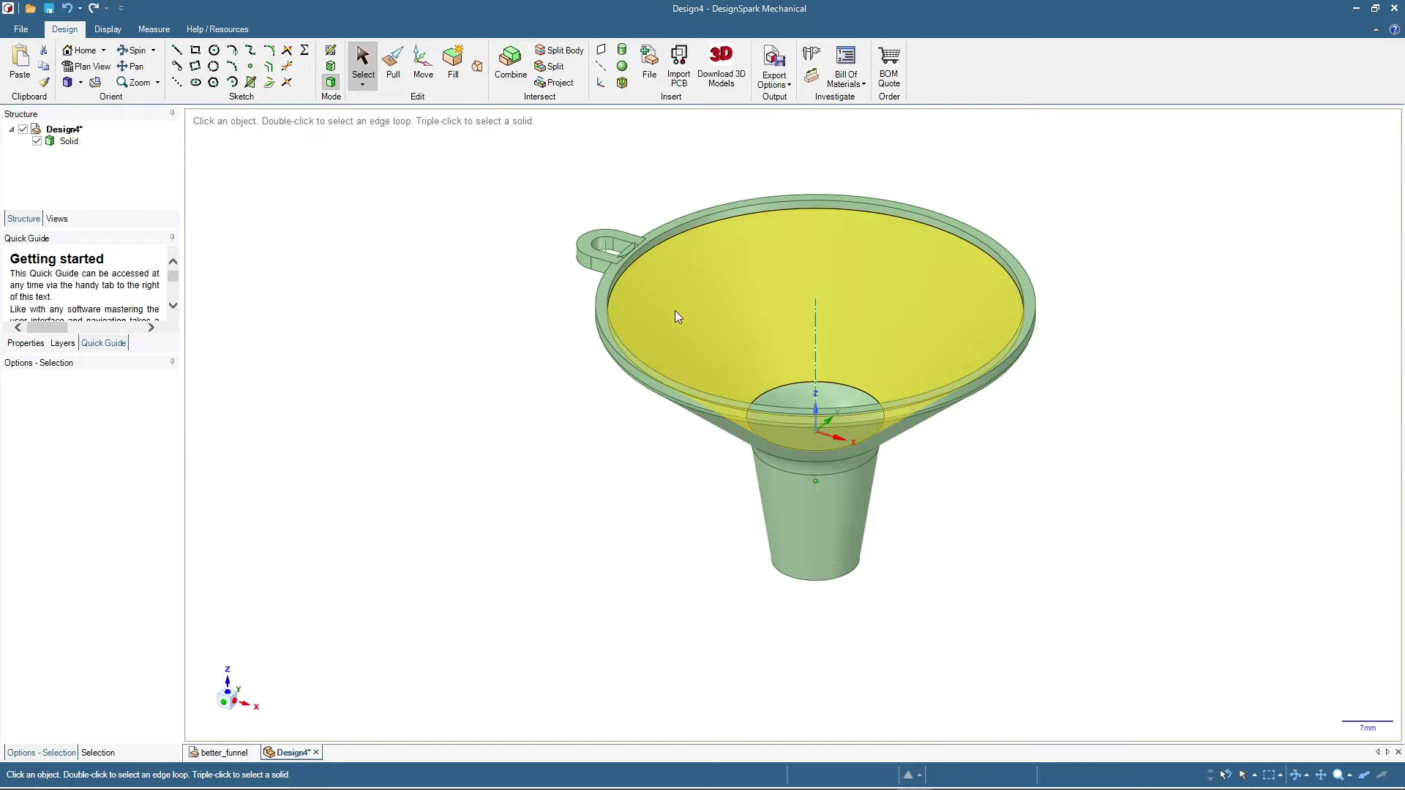
- Delete the leftover curved sliver face where the tab's slot meets the funnel's top rim and restore the home view
scroll(583, 281, up, 5)
scroll(583, 281, up, 4)
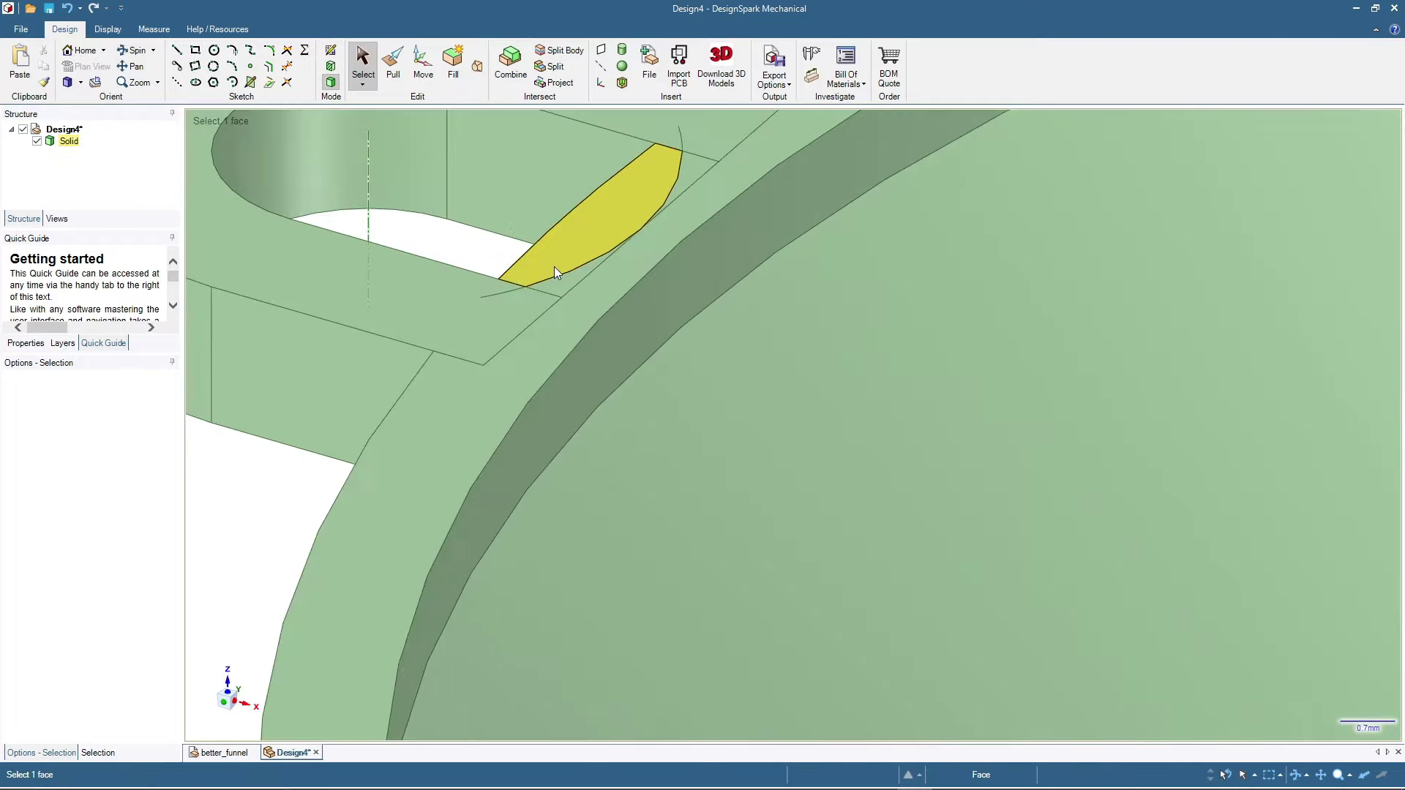
click(556, 272)
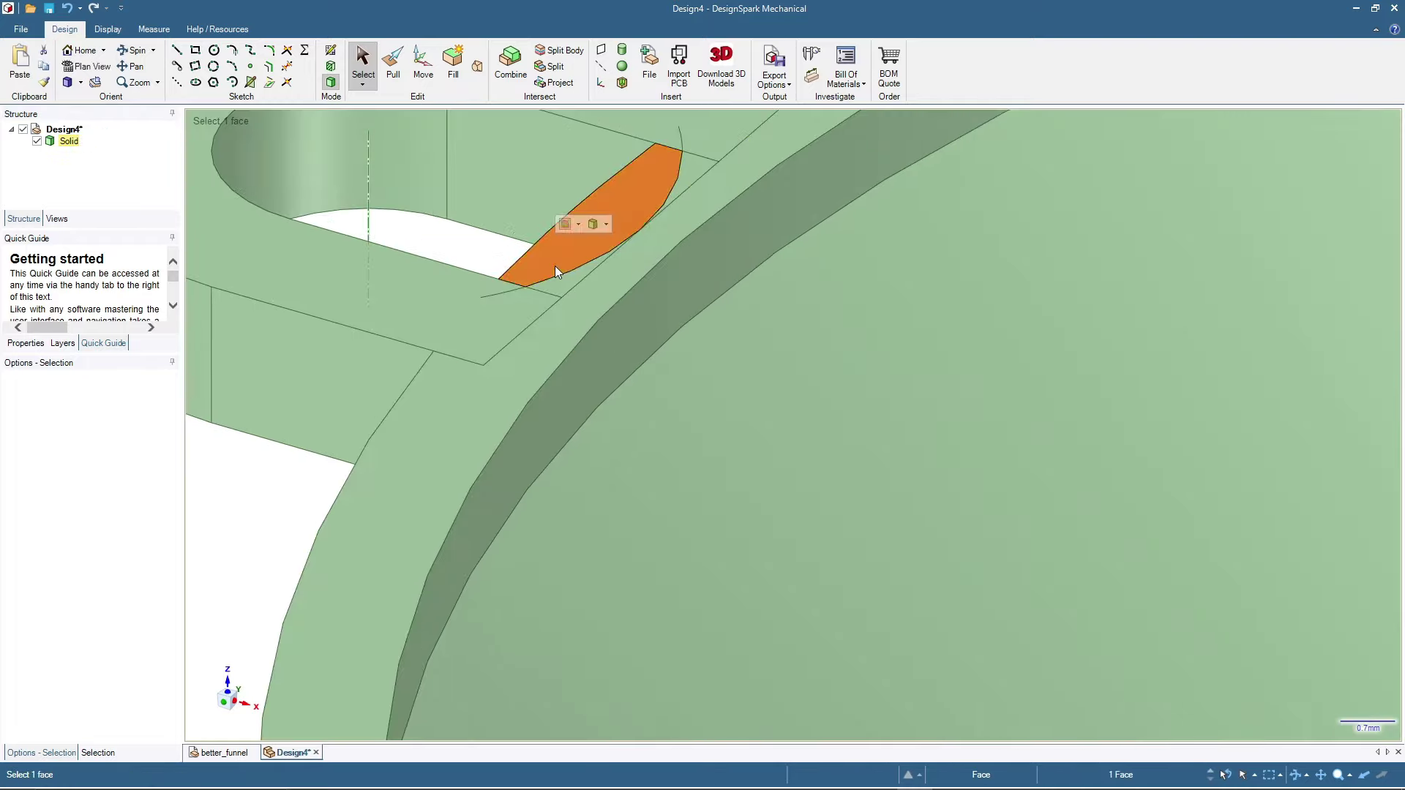
key(Delete)
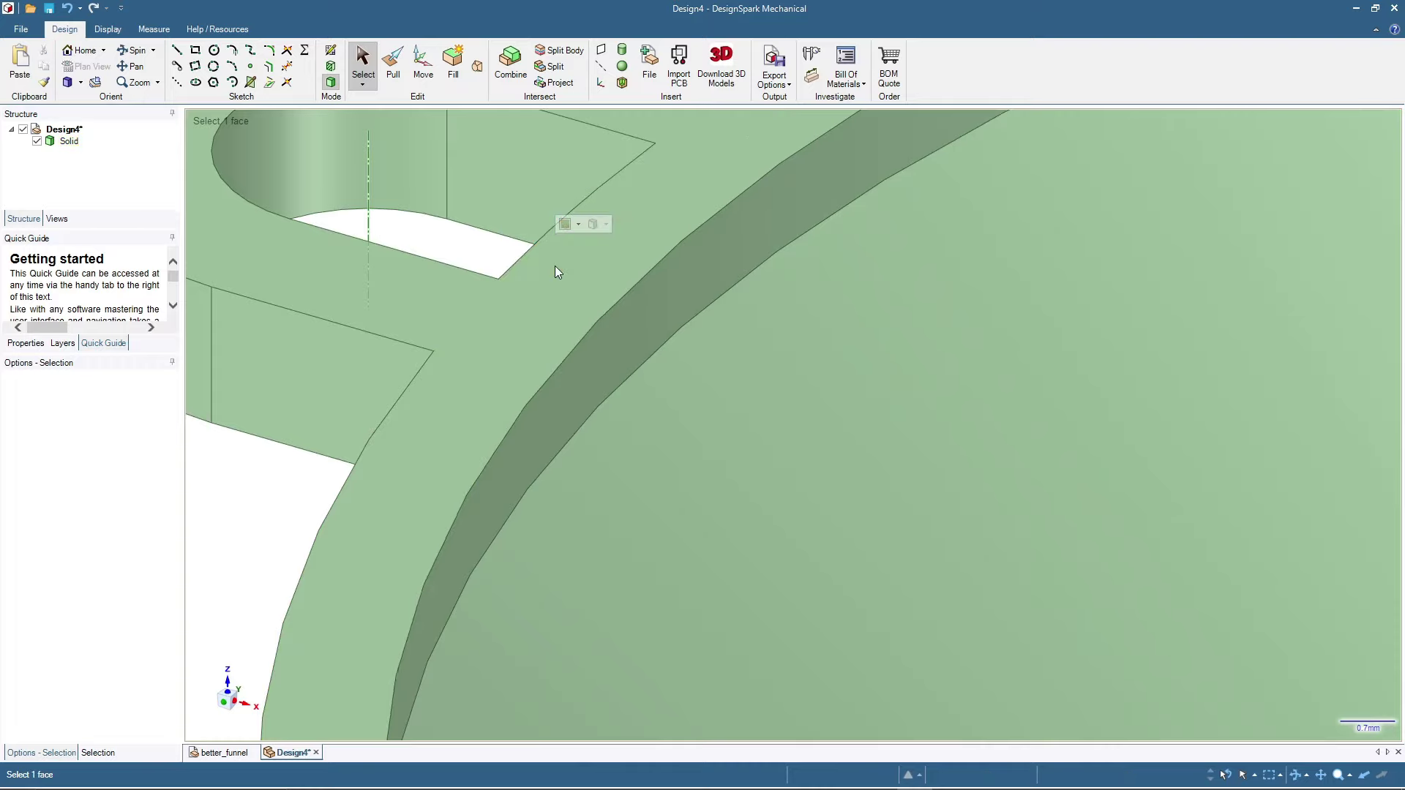
scroll(555, 266, down, 6)
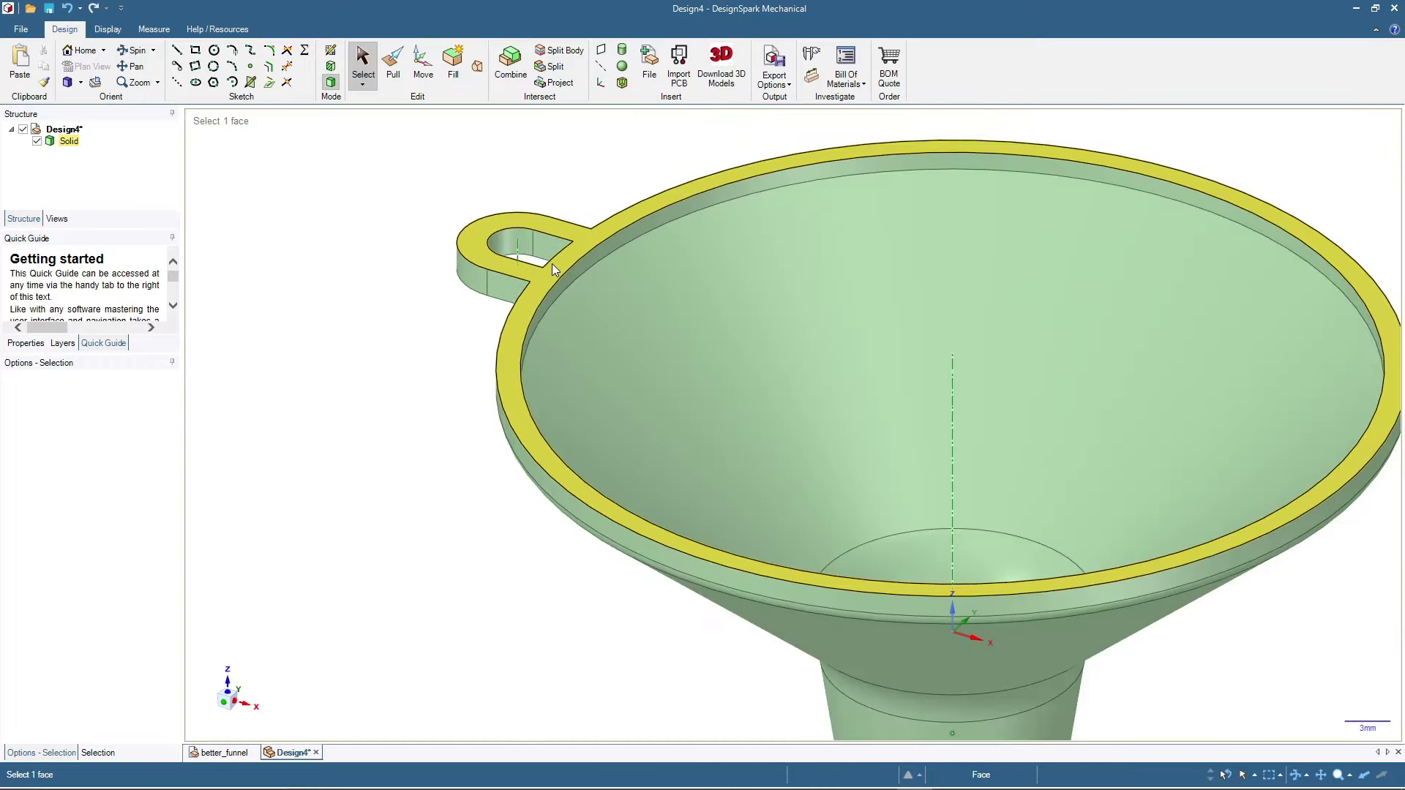
click(81, 50)
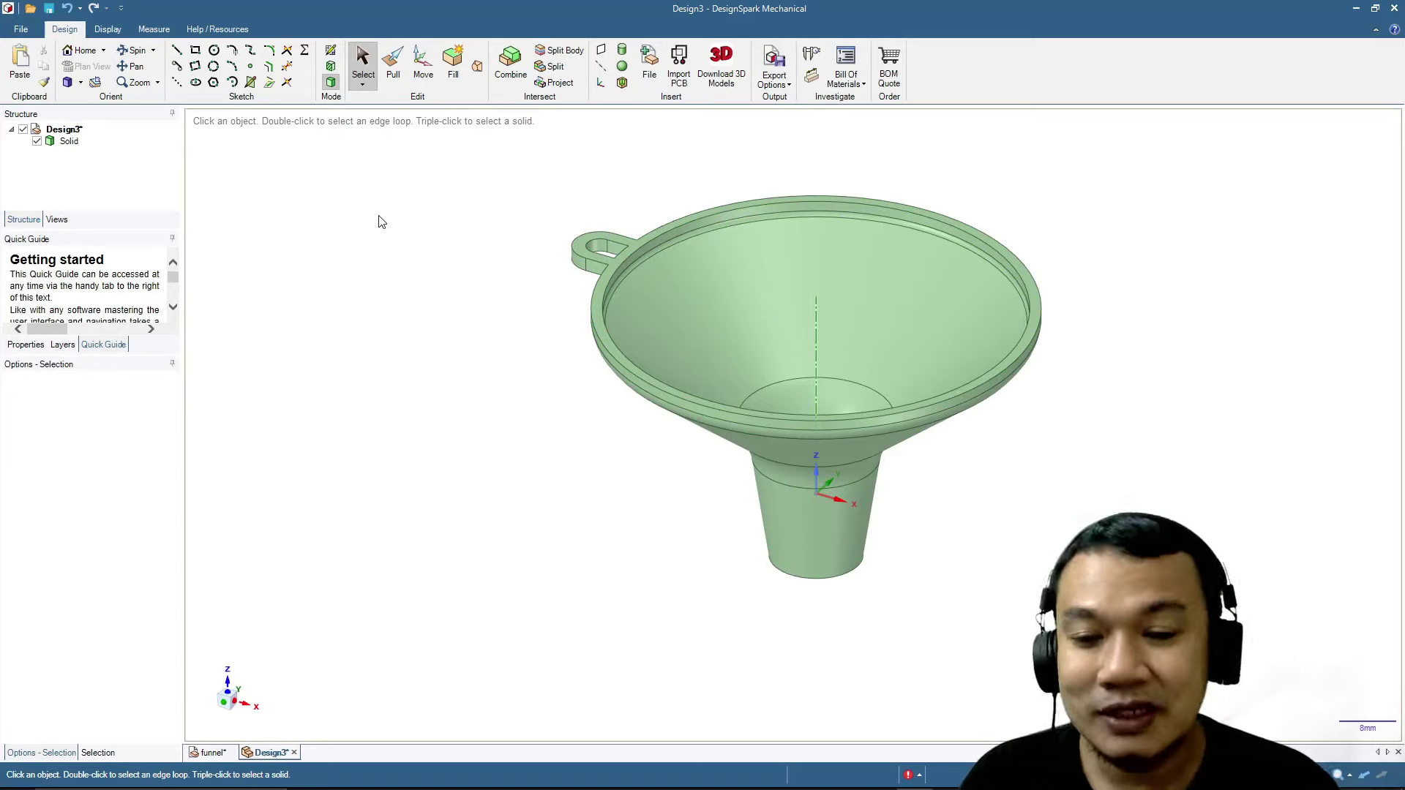
- Spin the finished funnel to examine its outer cone, neck opening, rim and tab from below and from the side
click(133, 50)
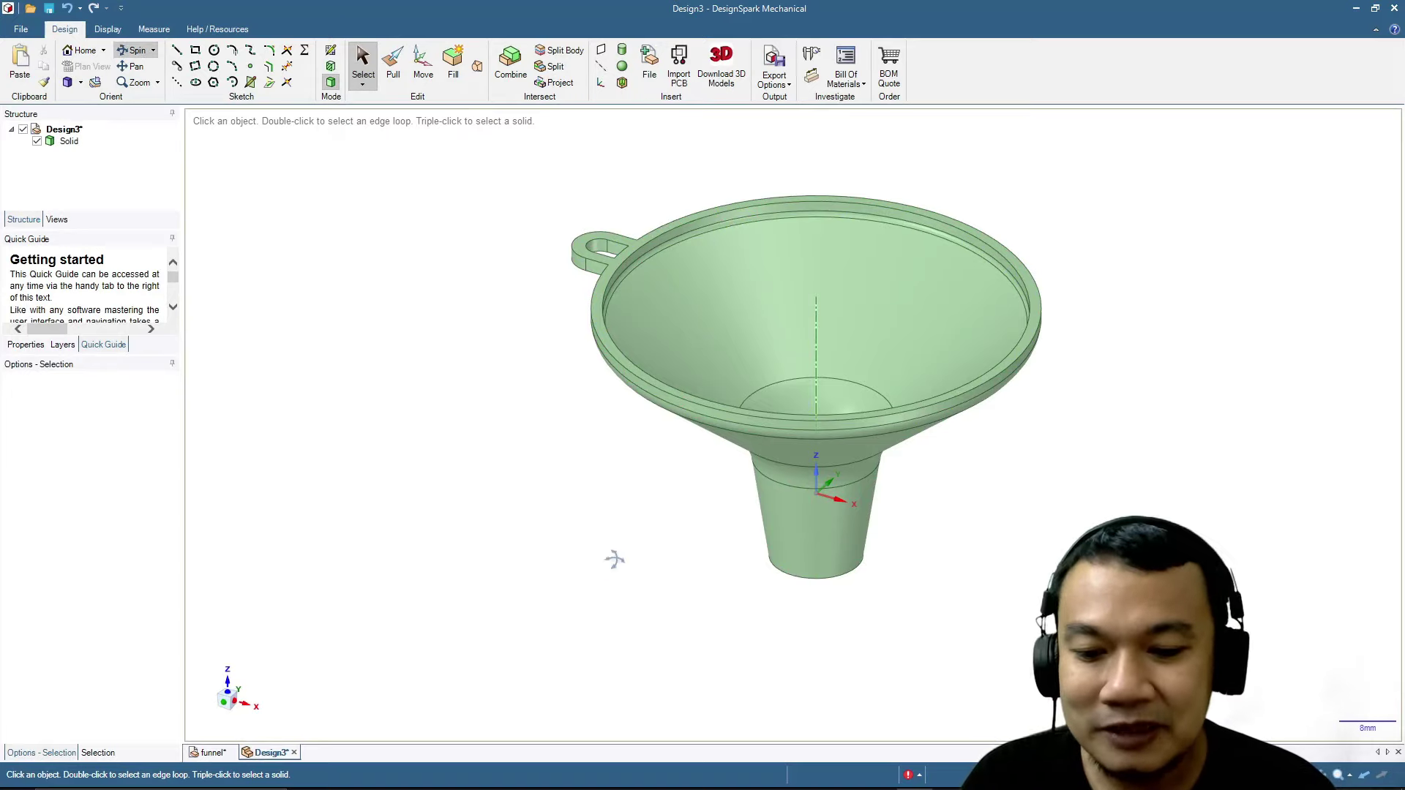
drag(627, 671, 621, 160)
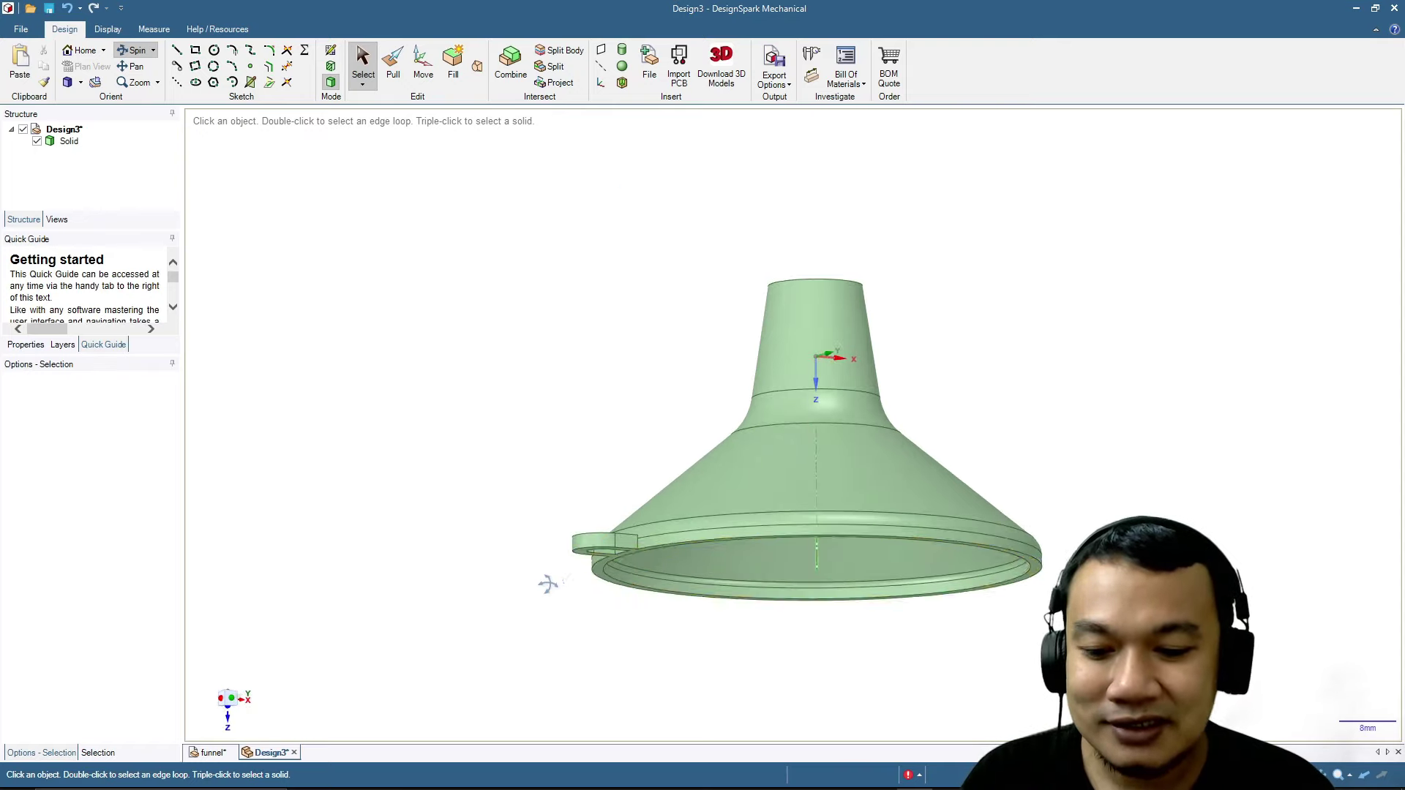
drag(551, 582, 537, 562)
mouse_move(489, 339)
mouse_down()
mouse_move(483, 454)
mouse_move(490, 439)
mouse_up()
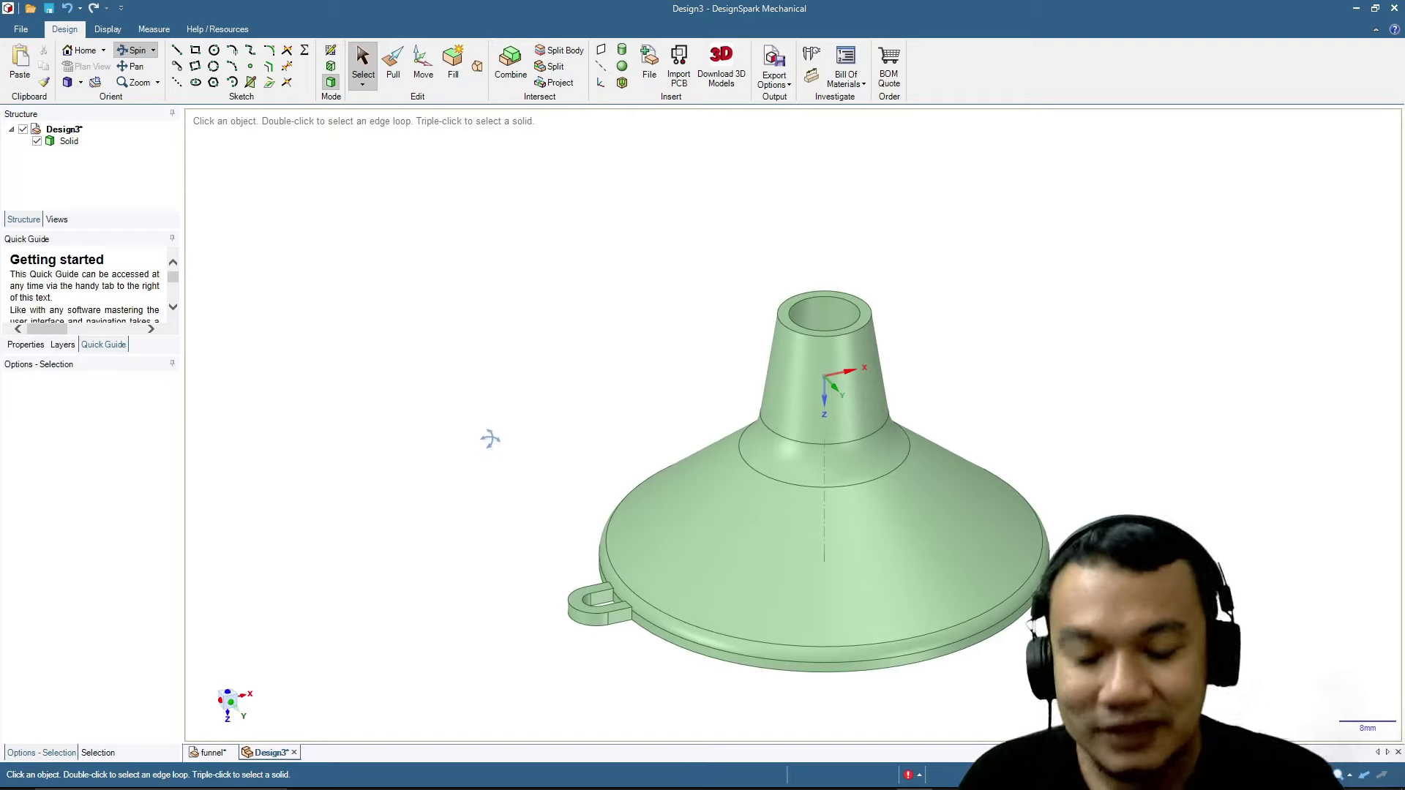
mouse_move(485, 413)
mouse_down()
mouse_move(489, 493)
mouse_move(480, 330)
mouse_up()
click(656, 539)
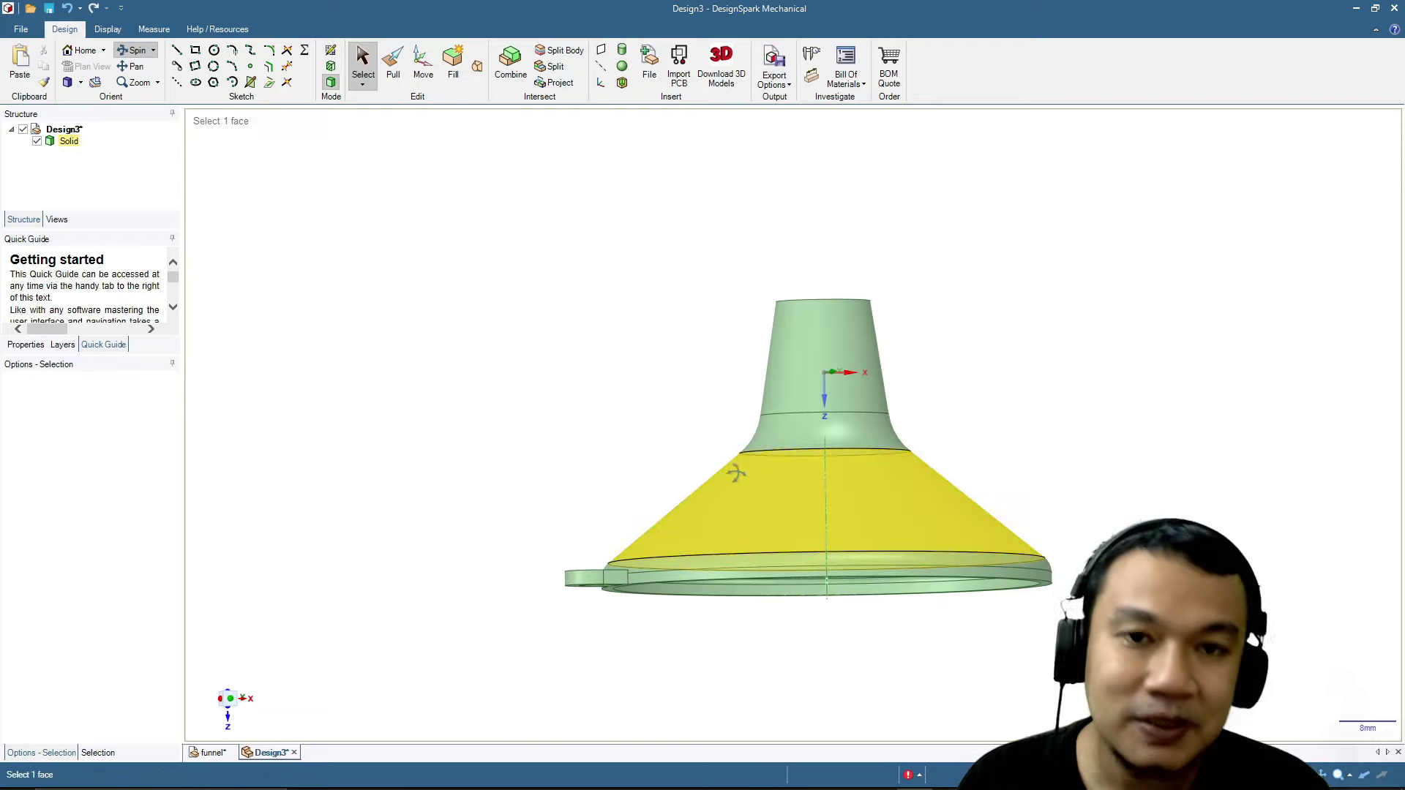
click(656, 511)
click(697, 510)
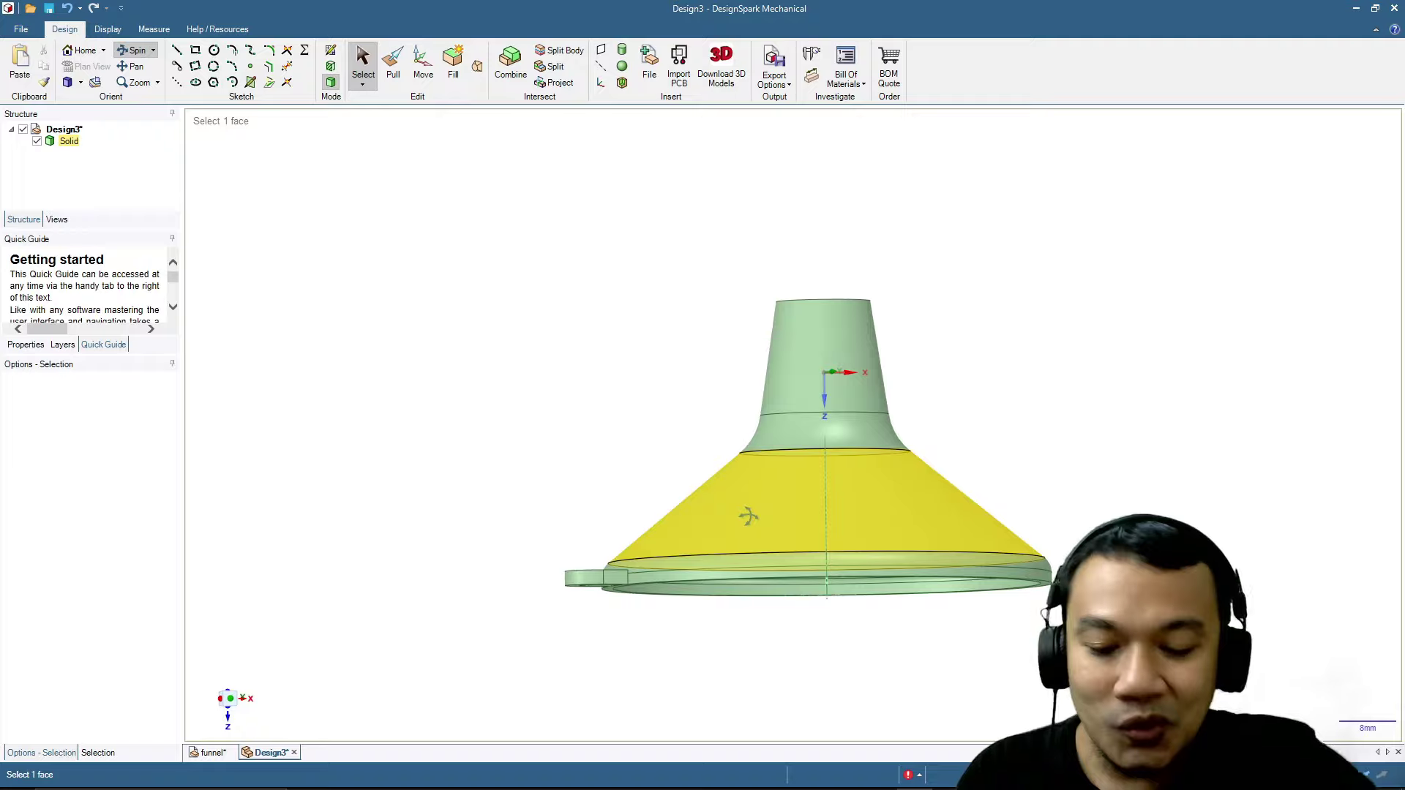
click(520, 490)
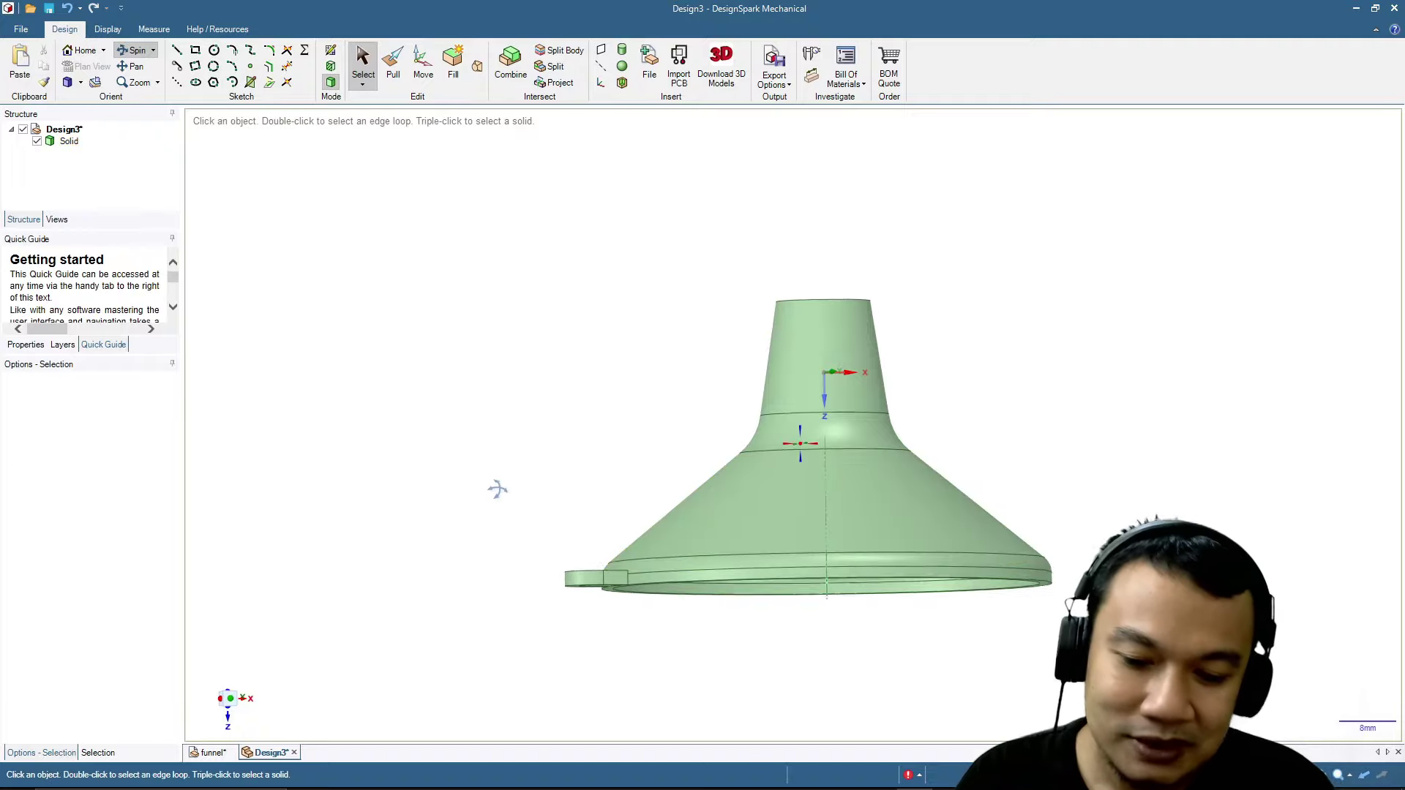